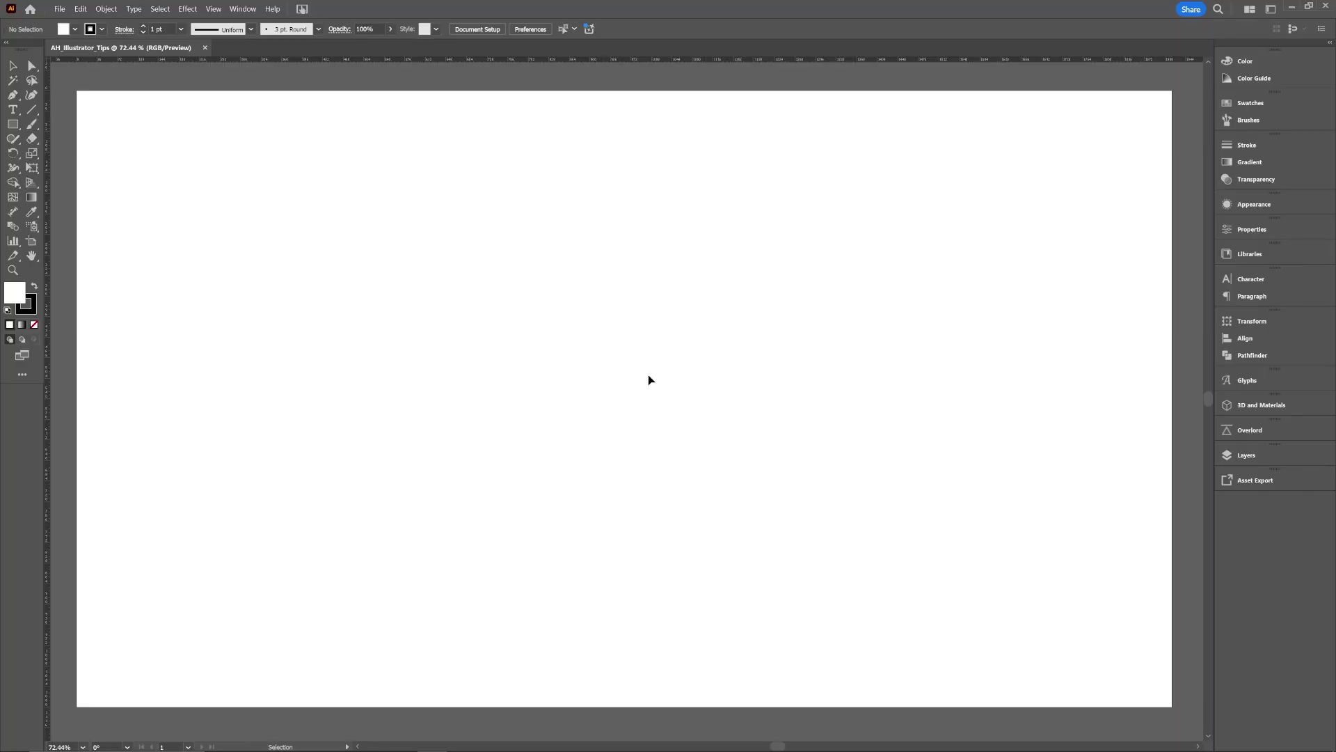
- Draw a black-filled circle and place a copy beside it
key(l)
drag(428, 287, 528, 386)
key(shift+x)
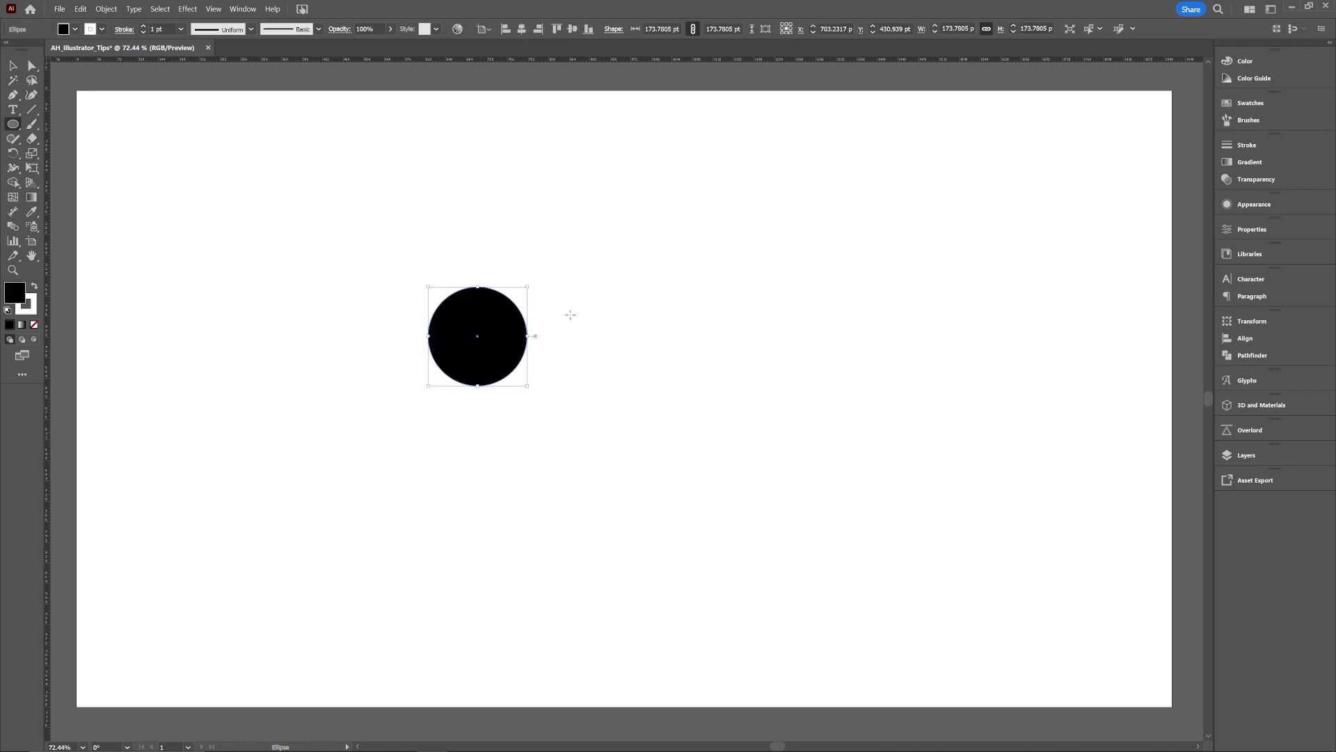
key(v)
click(625, 296)
drag(485, 348, 653, 349)
- Apply Pucker & Bloat to both circles to turn them into four-point sparkle stars
key(ctrl+a)
click(187, 8)
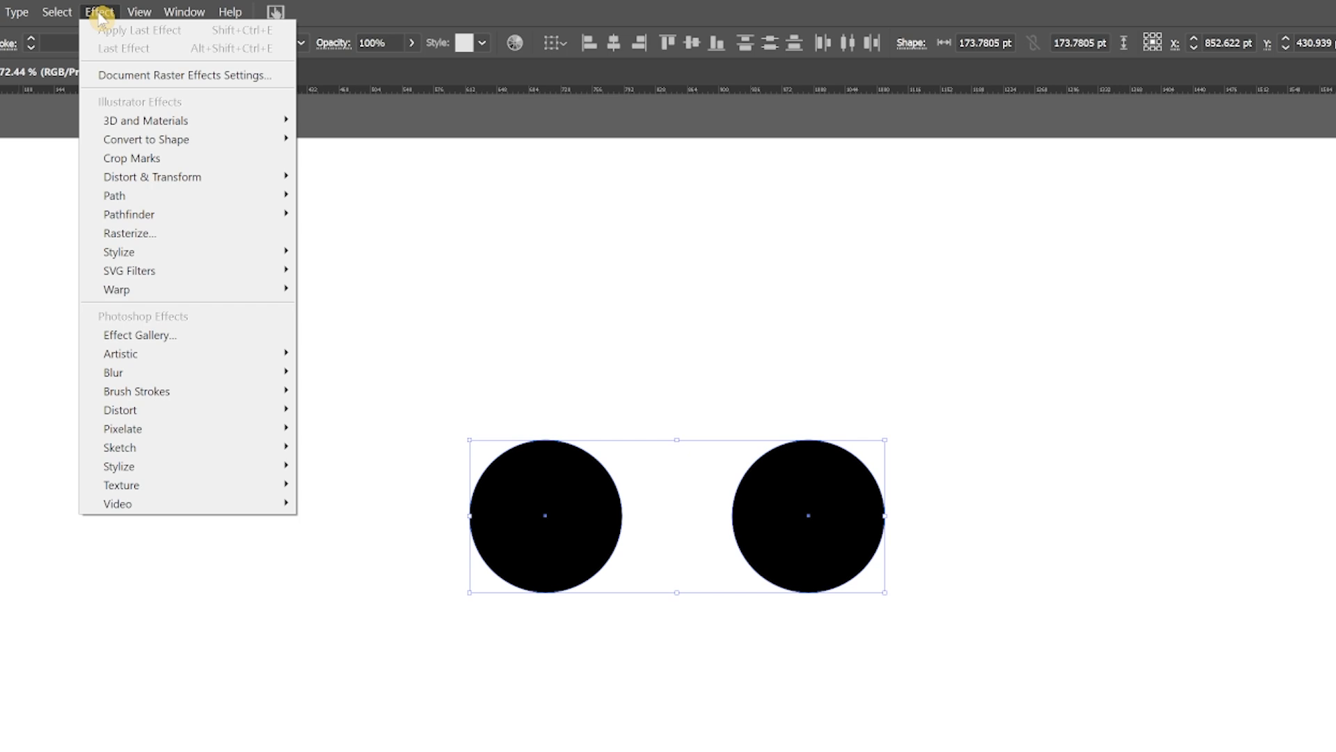
mouse_move(164, 178)
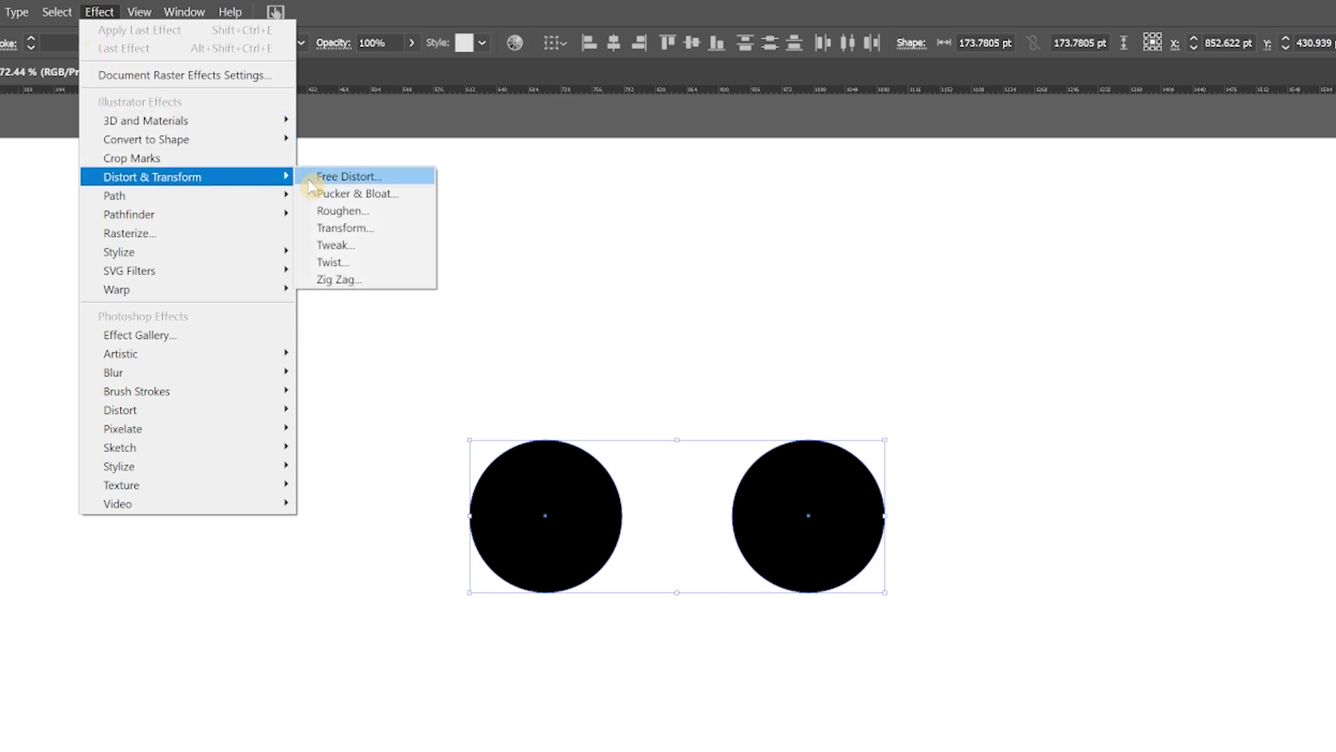
click(388, 198)
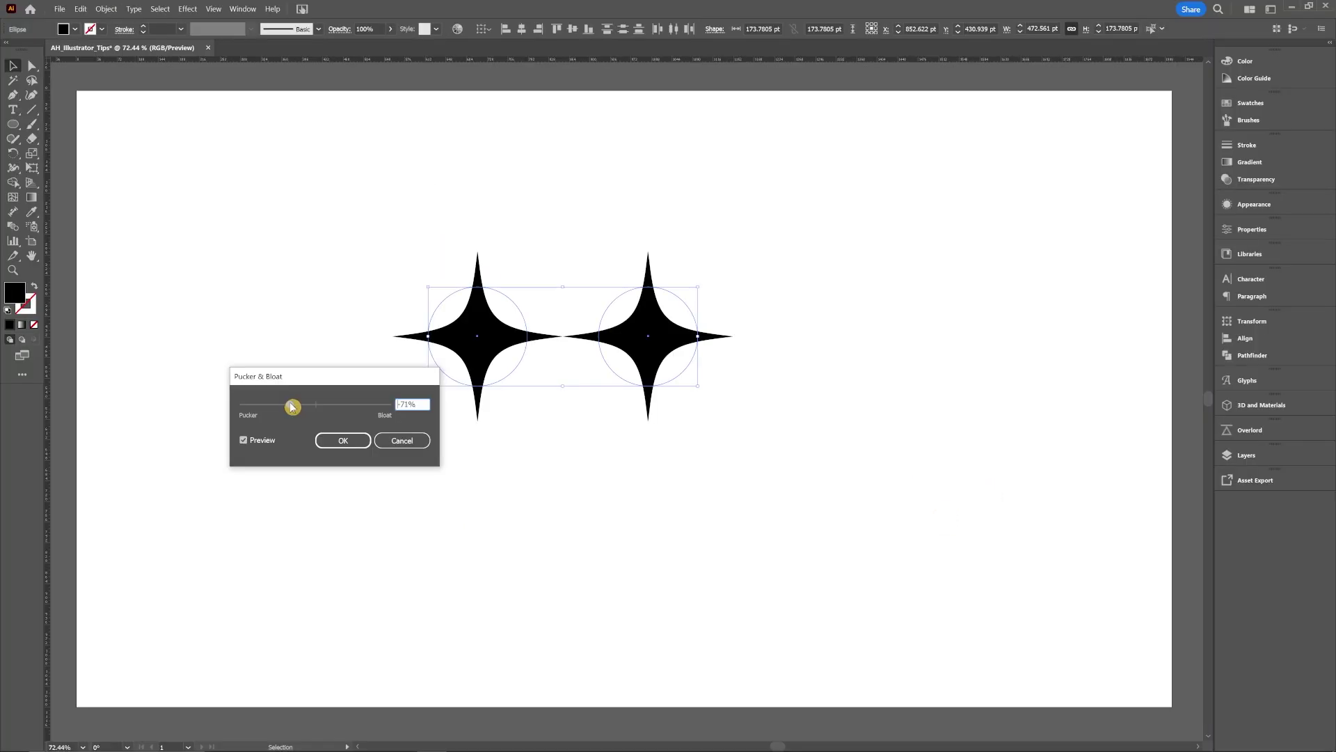
drag(319, 446, 264, 440)
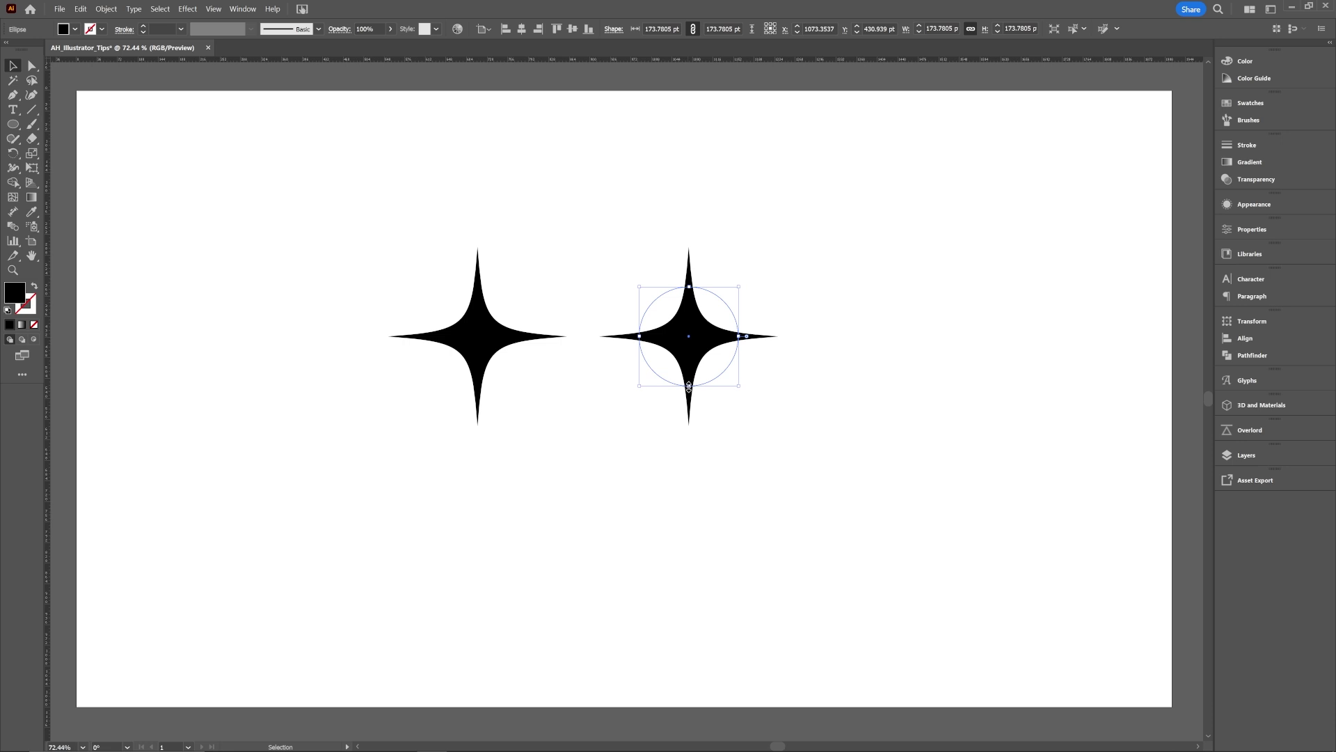
- Stretch the right star taller and duplicate it to the right
drag(688, 386, 688, 499)
click(796, 466)
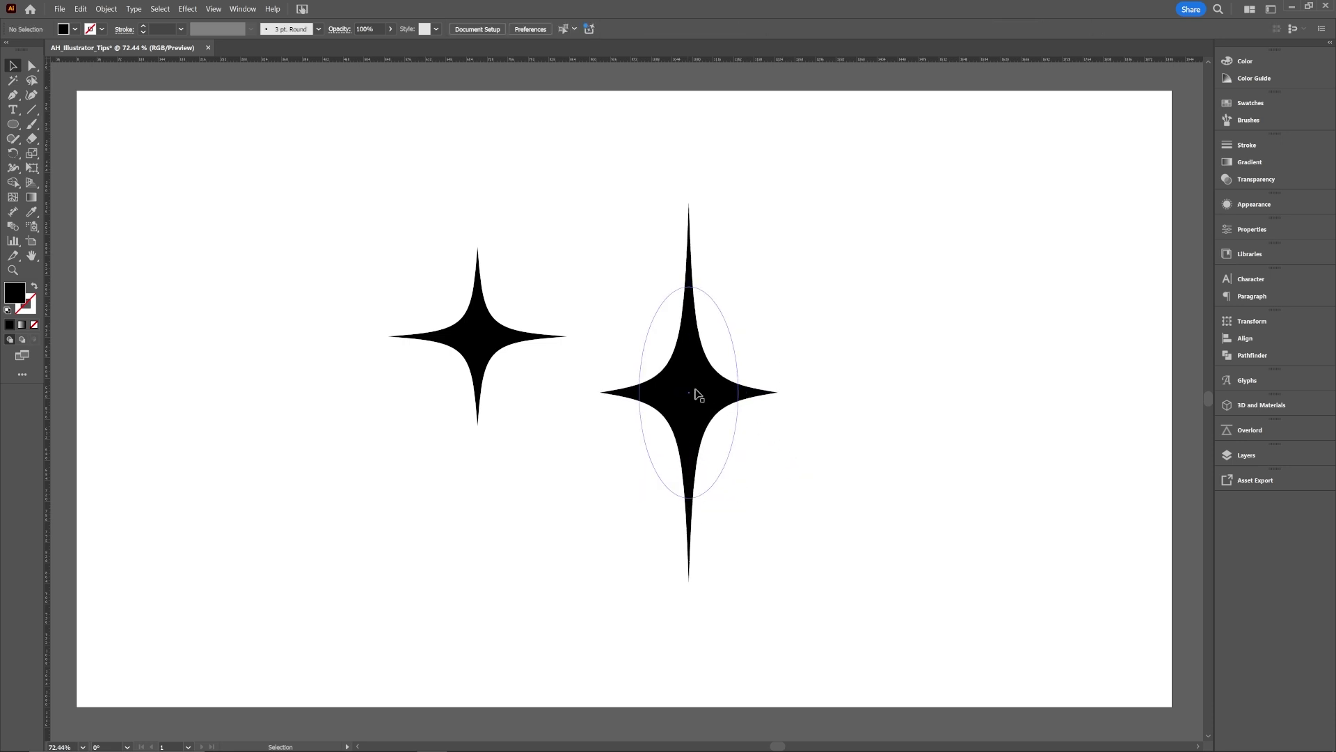
drag(698, 395, 838, 392)
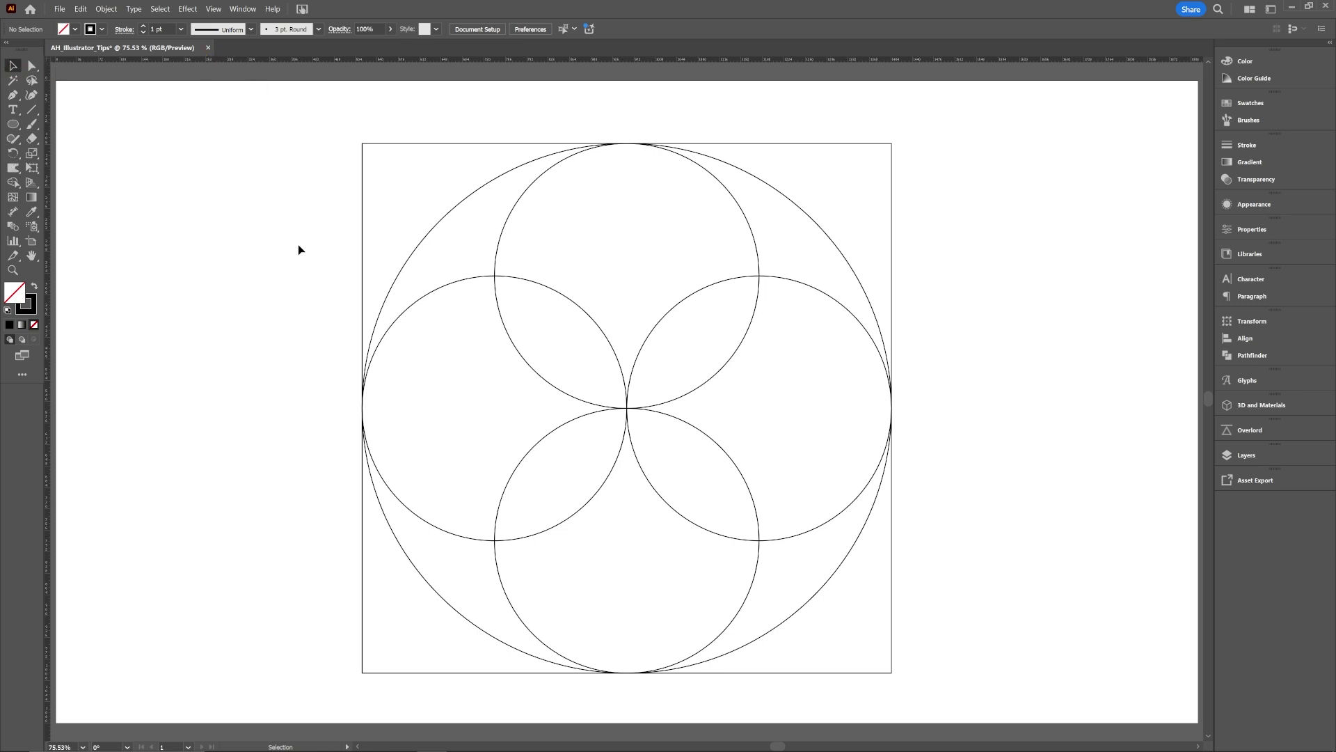
- Drag a horizontal guide and a vertical guide out from the rulers
key(ctrl+r)
key(ctrl+r)
drag(212, 59, 209, 130)
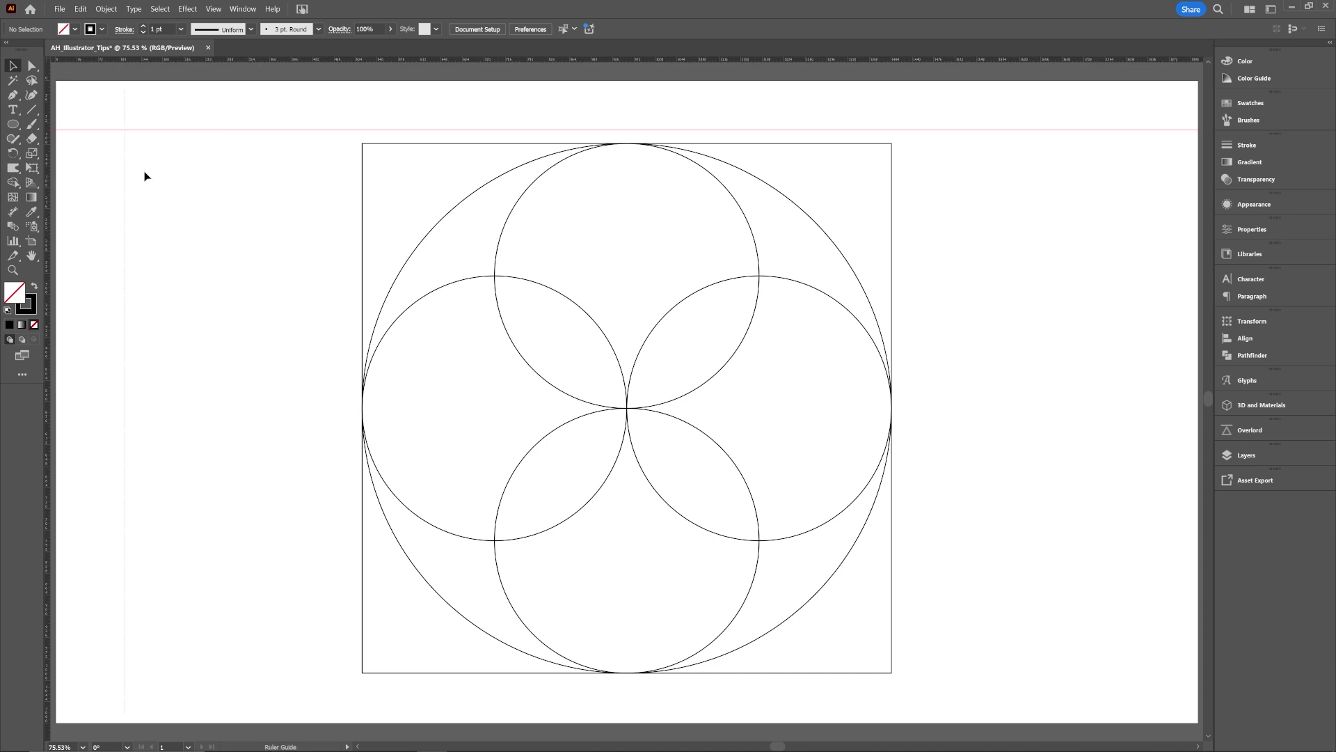
drag(146, 176, 167, 167)
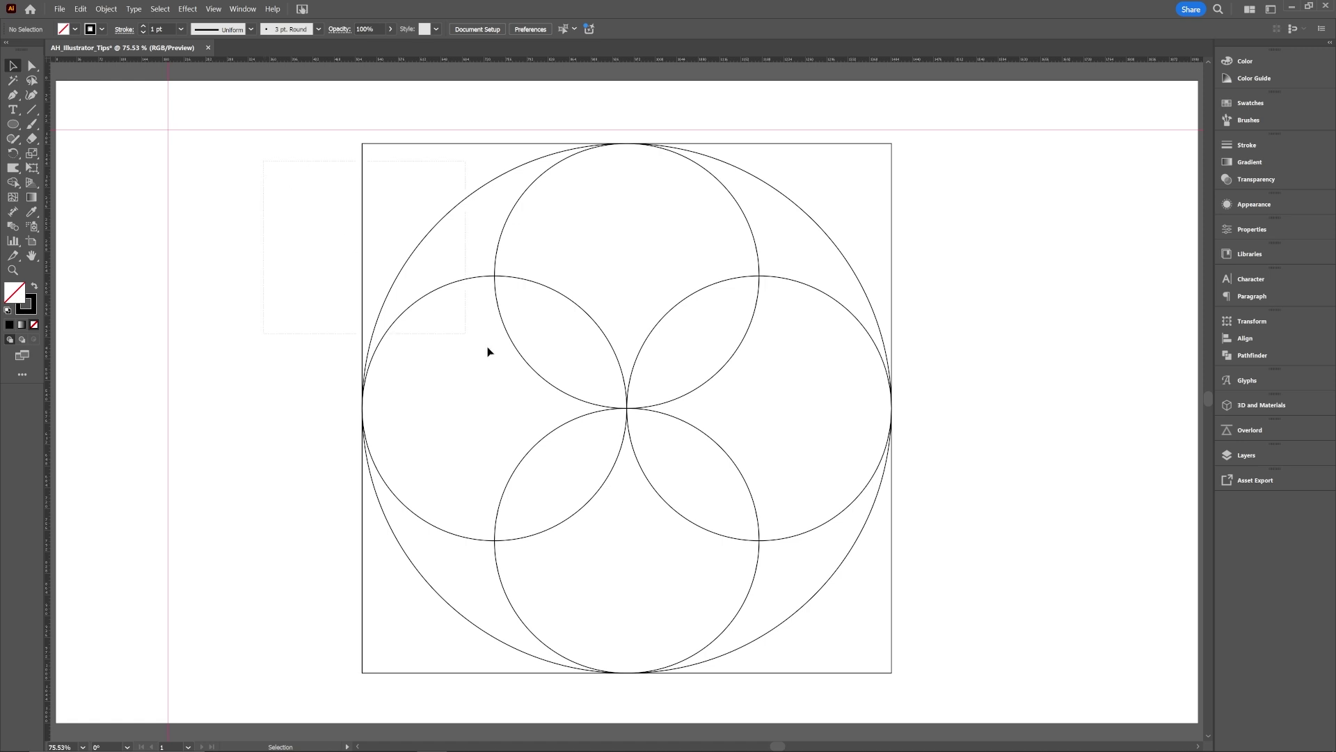
- Convert the circles and square into guides, then unlock the guides
drag(915, 596, 489, 214)
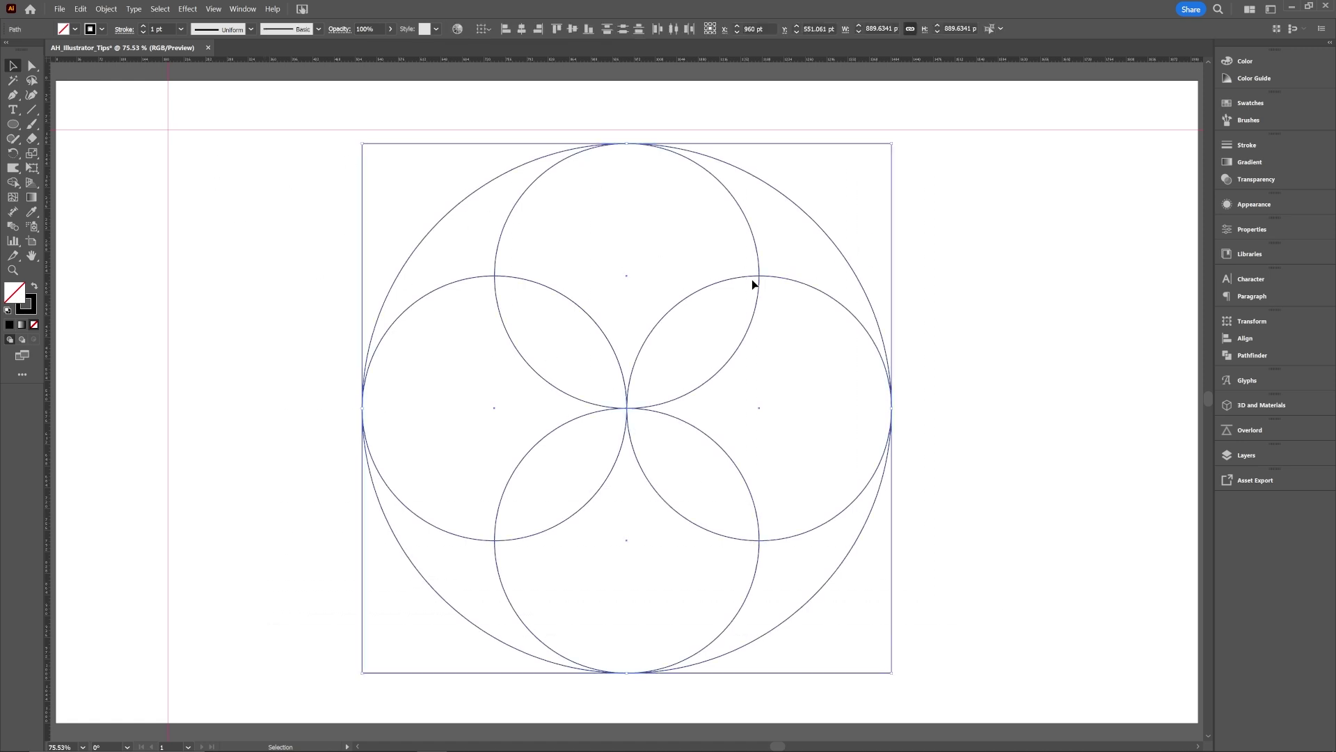
right_click(771, 277)
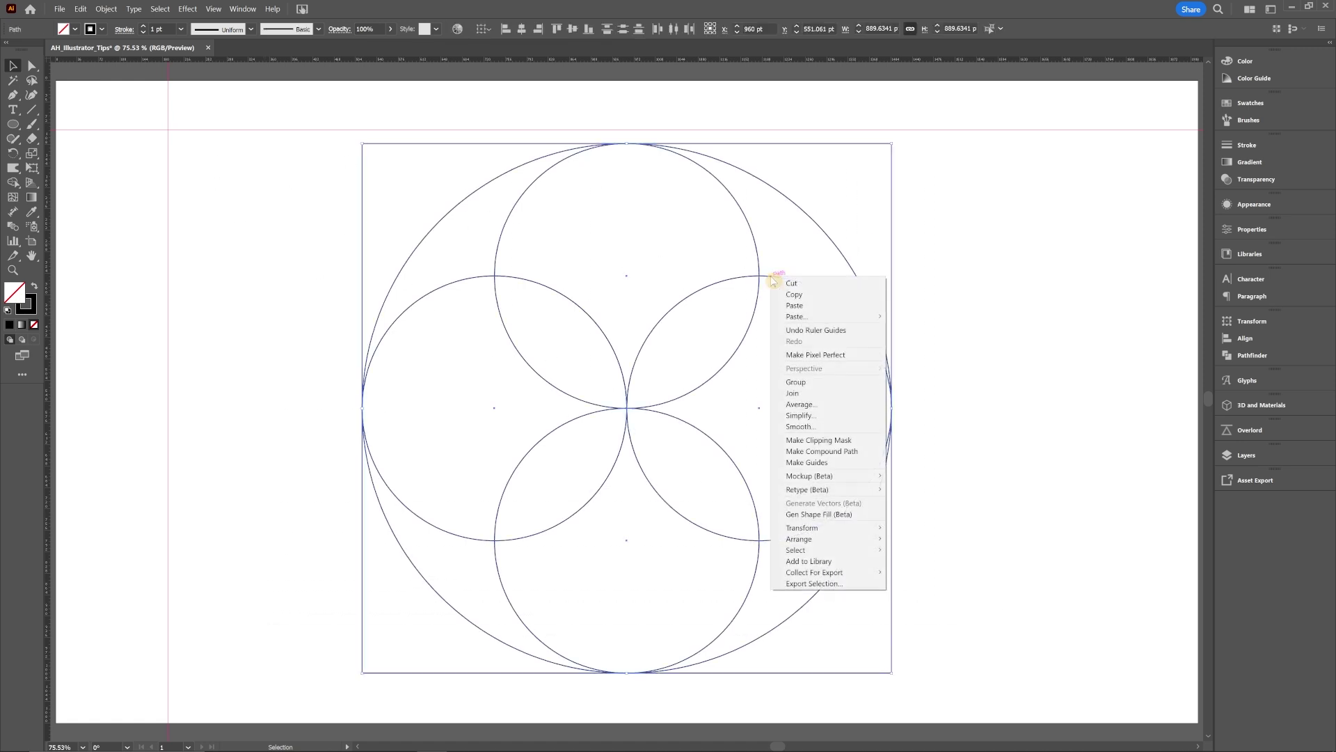
click(861, 463)
right_click(1012, 269)
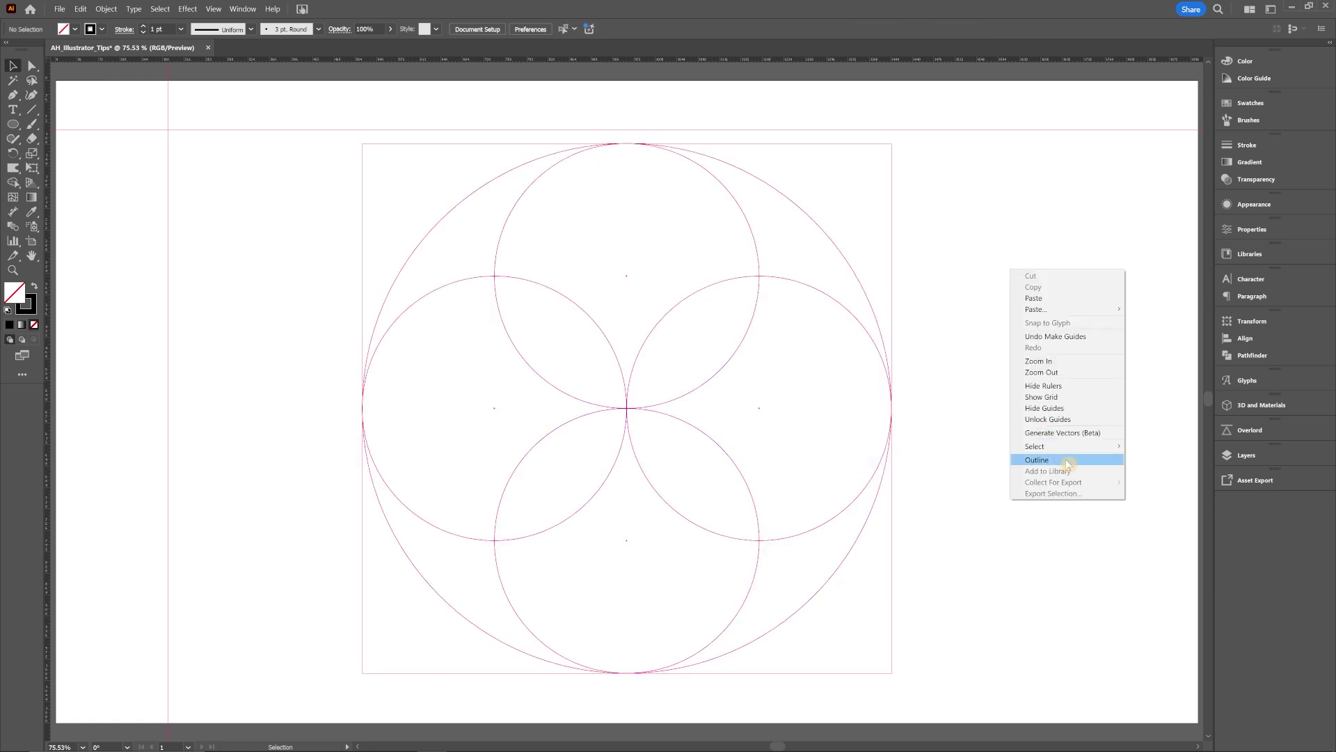
click(1072, 422)
- Try moving a circle guide, undo the move, and deselect the guides
drag(853, 315, 877, 260)
key(ctrl+z)
click(1009, 240)
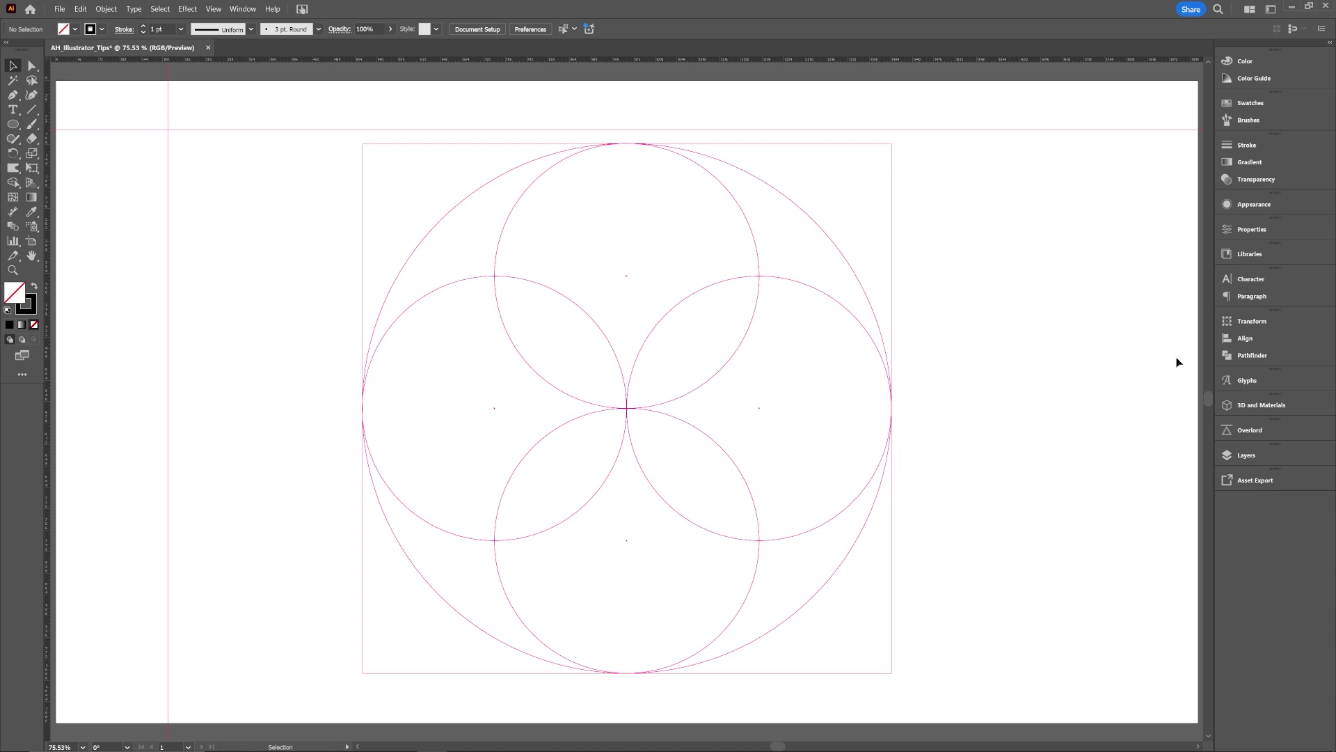
right_click(949, 307)
drag(268, 220, 770, 436)
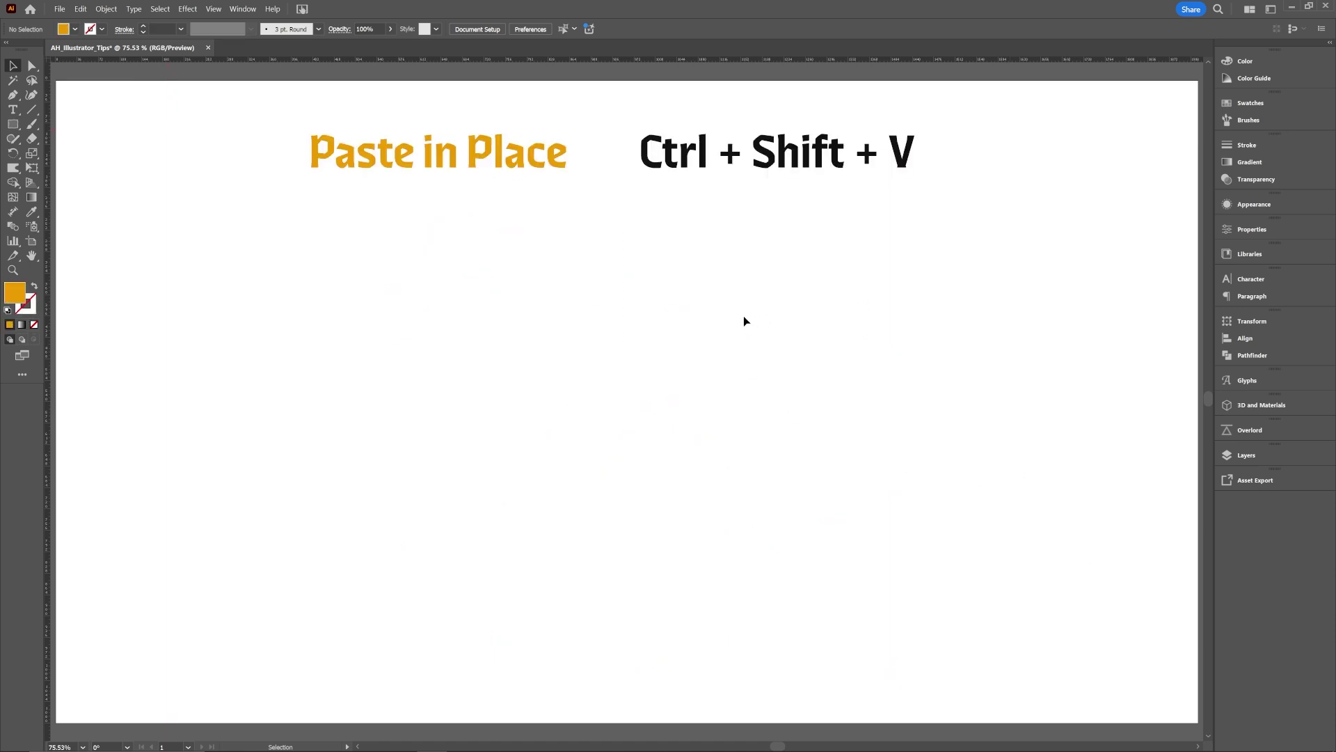
- Draw an orange square with the Rectangle tool (M)
key(m)
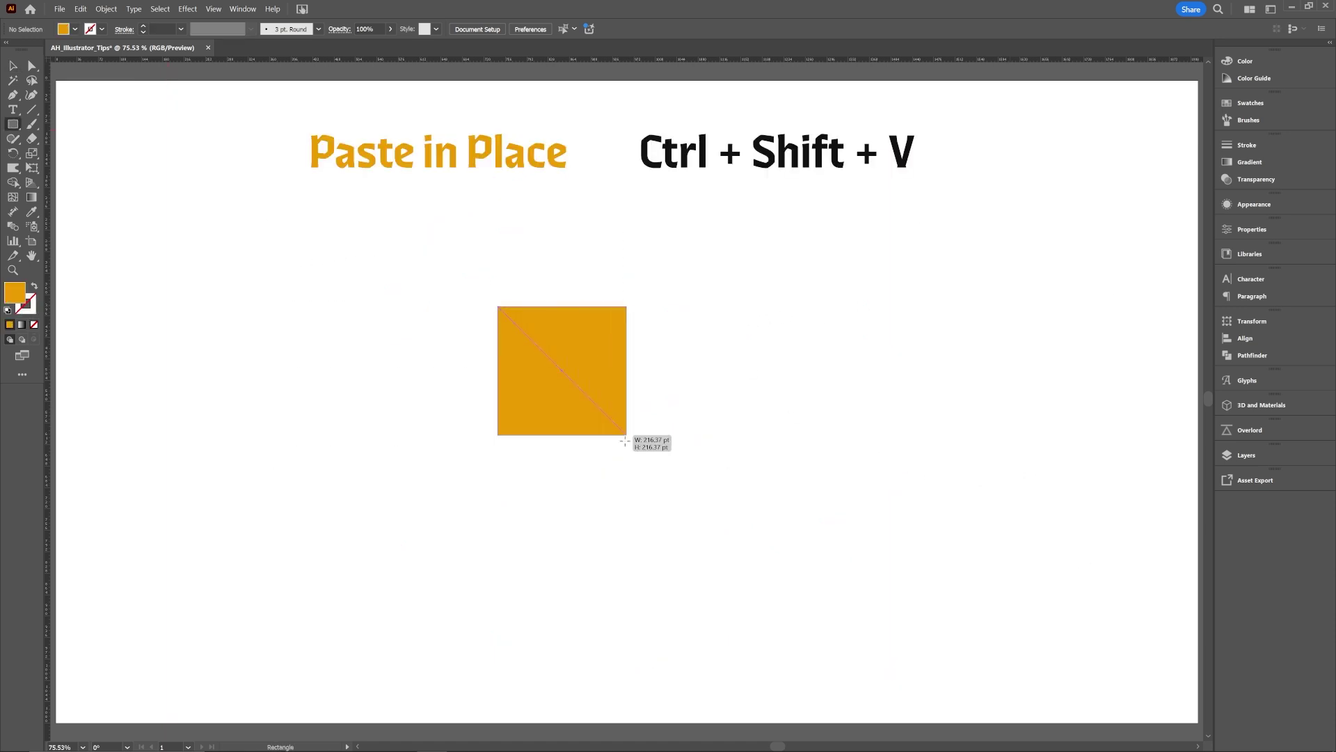
drag(498, 306, 668, 477)
key(v)
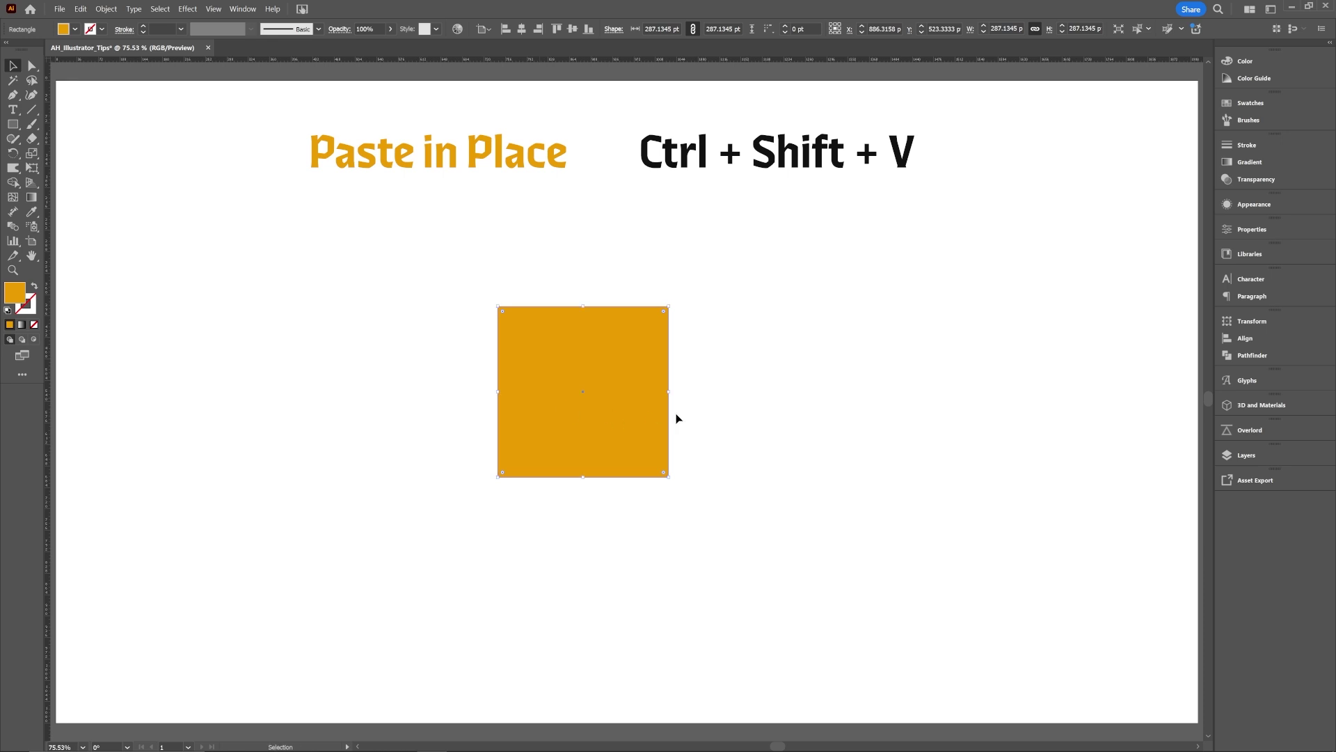
- Copy the square, Paste in Place, and drag the copy up and to the right
key(ctrl)
key(ctrl+c)
key(ctrl+shift+v)
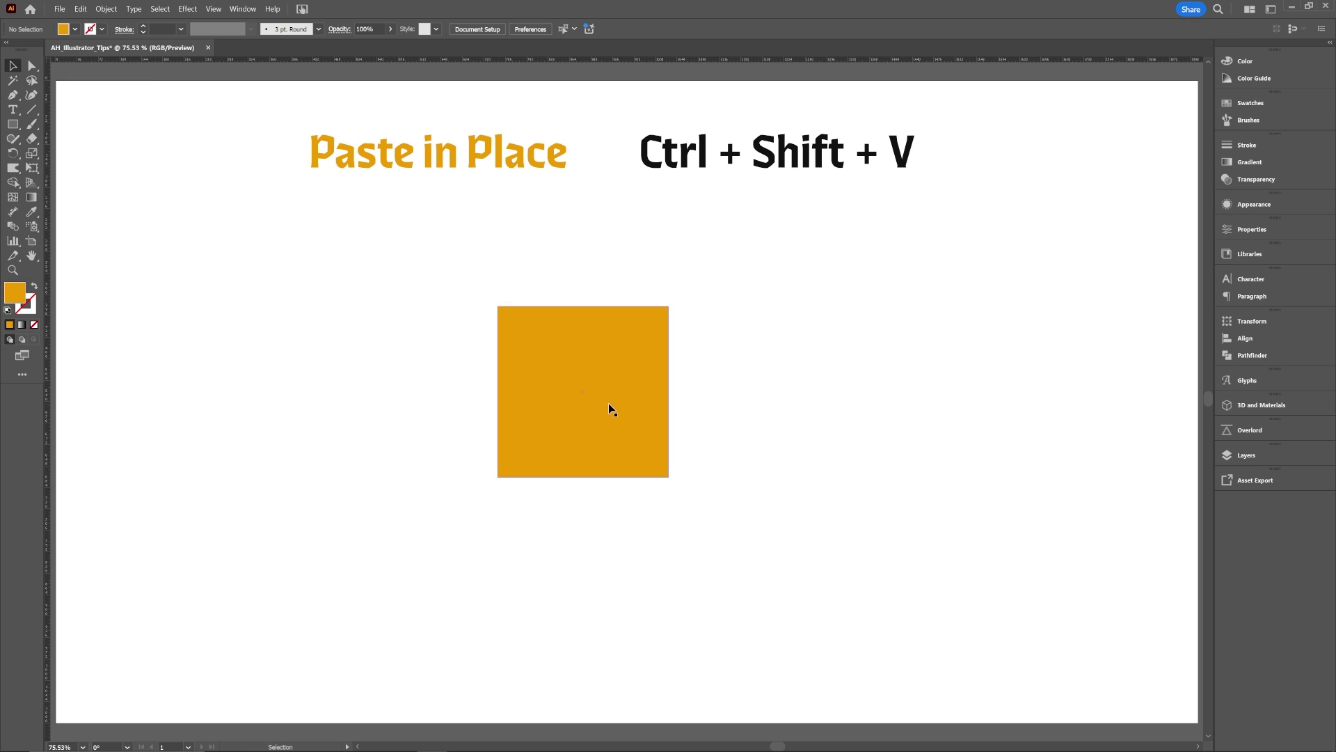
drag(608, 404, 779, 337)
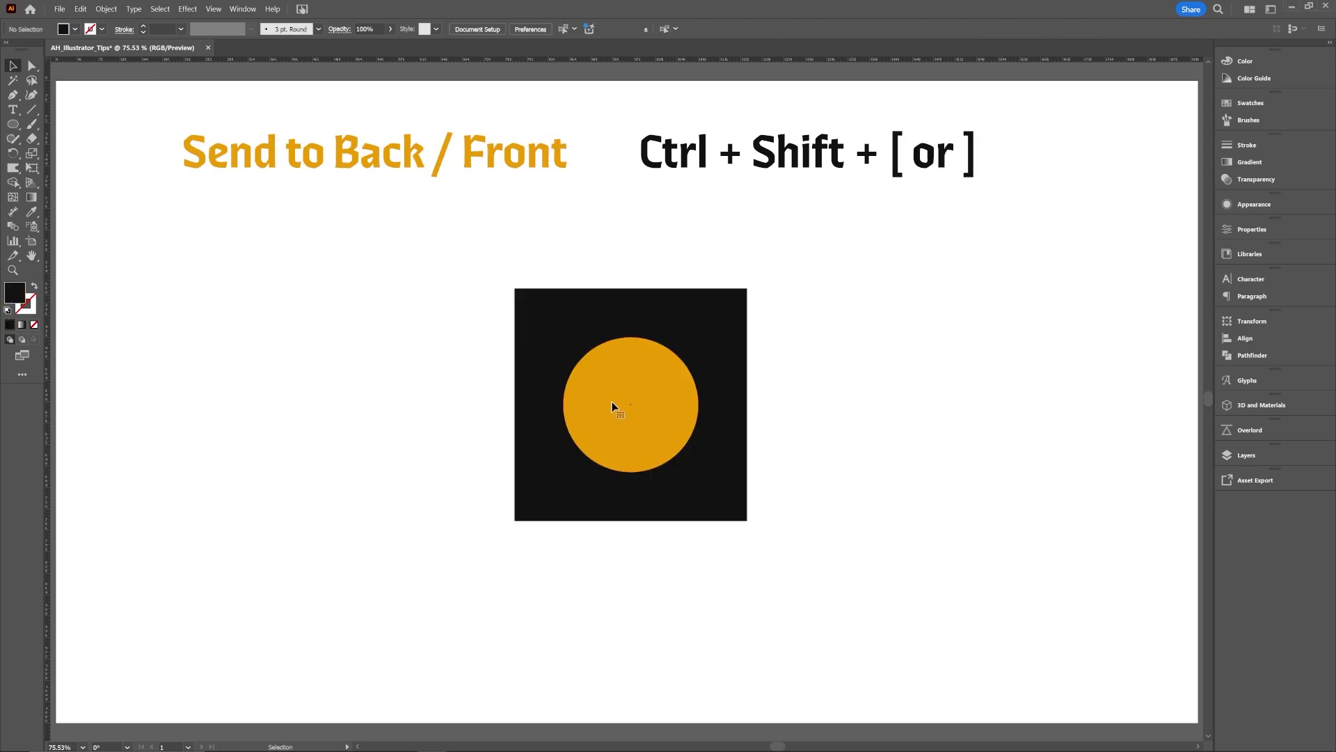
click(613, 406)
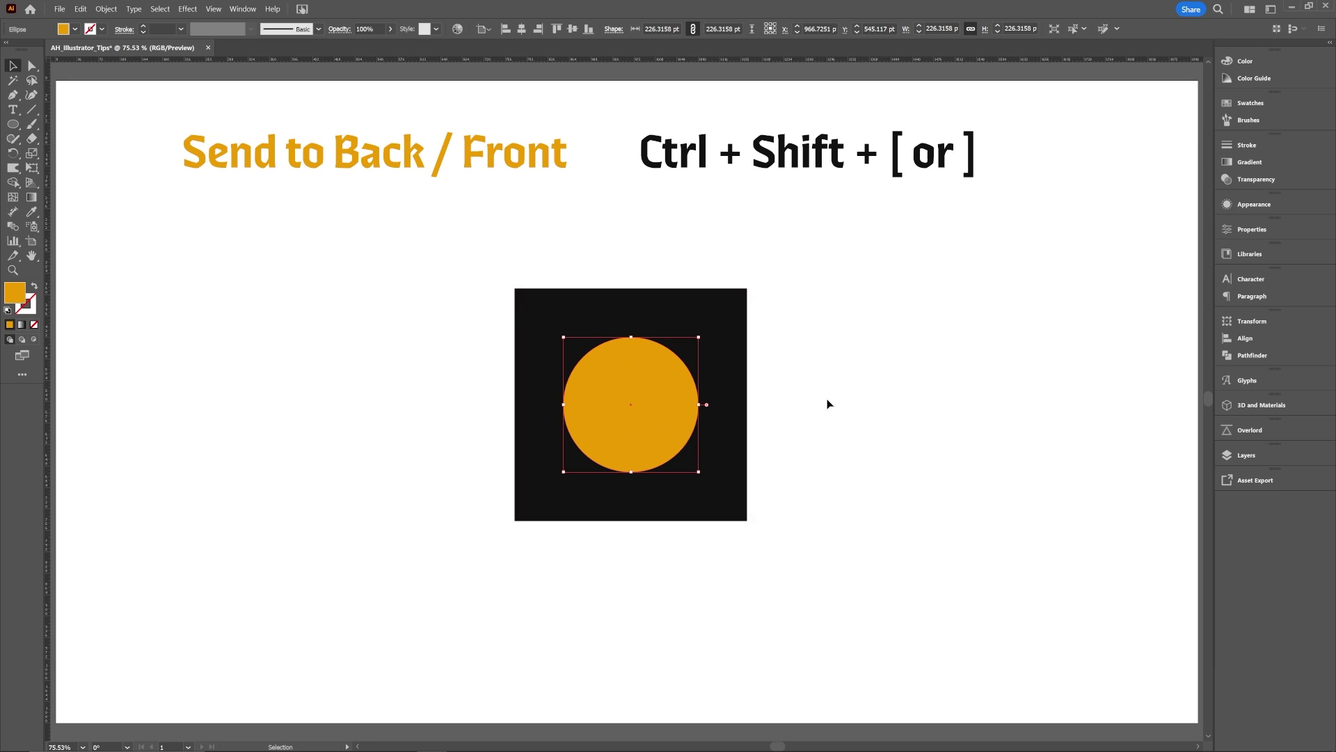
- Send the orange circle behind the black square with Ctrl+Shift+[, then bring it forward with Ctrl+Shift+]
key(ctrl)
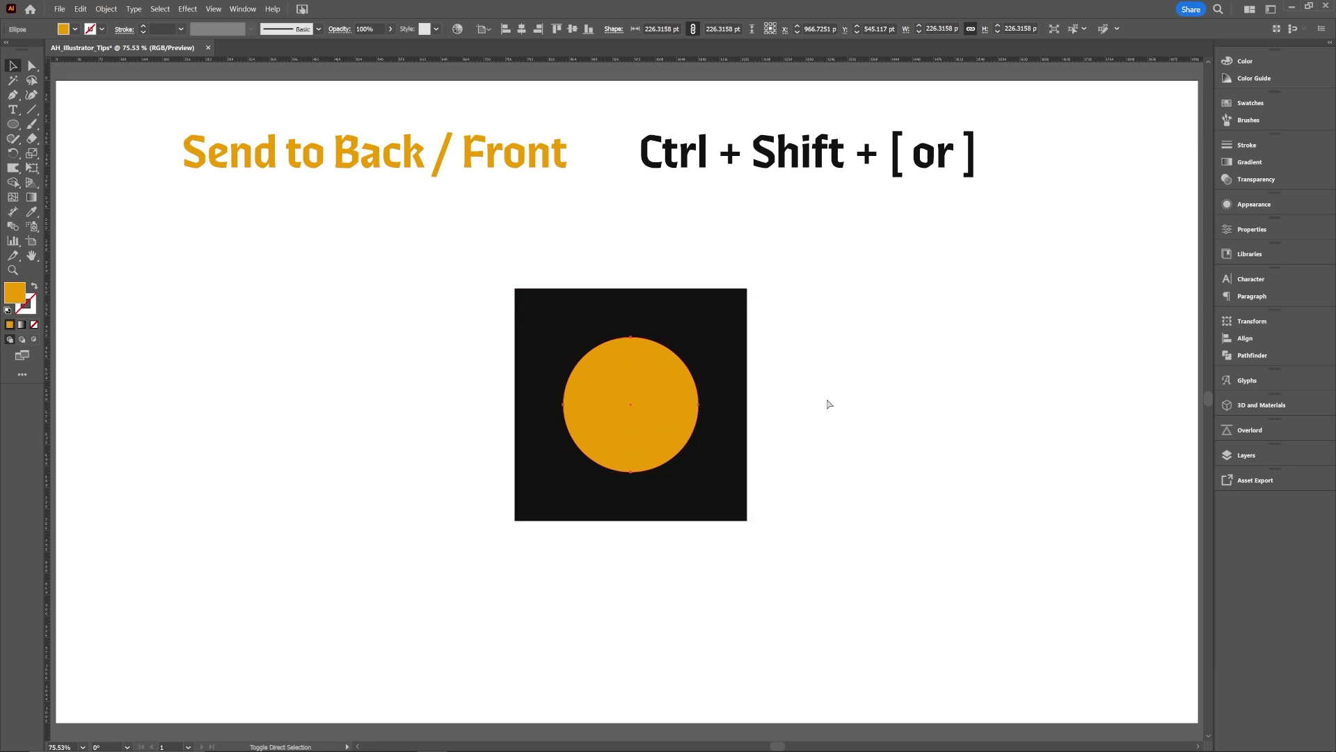
key(ctrl+shift+bracketleft)
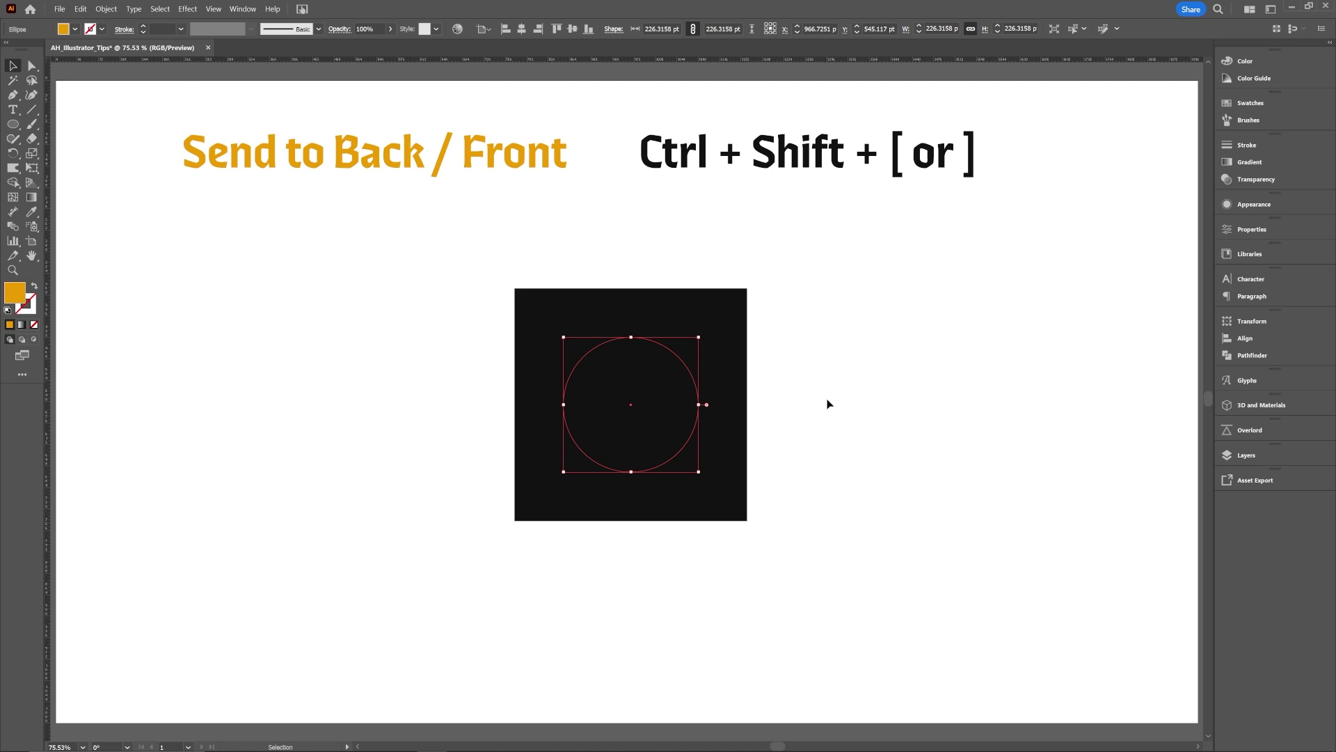
key(ctrl+shift+bracketright)
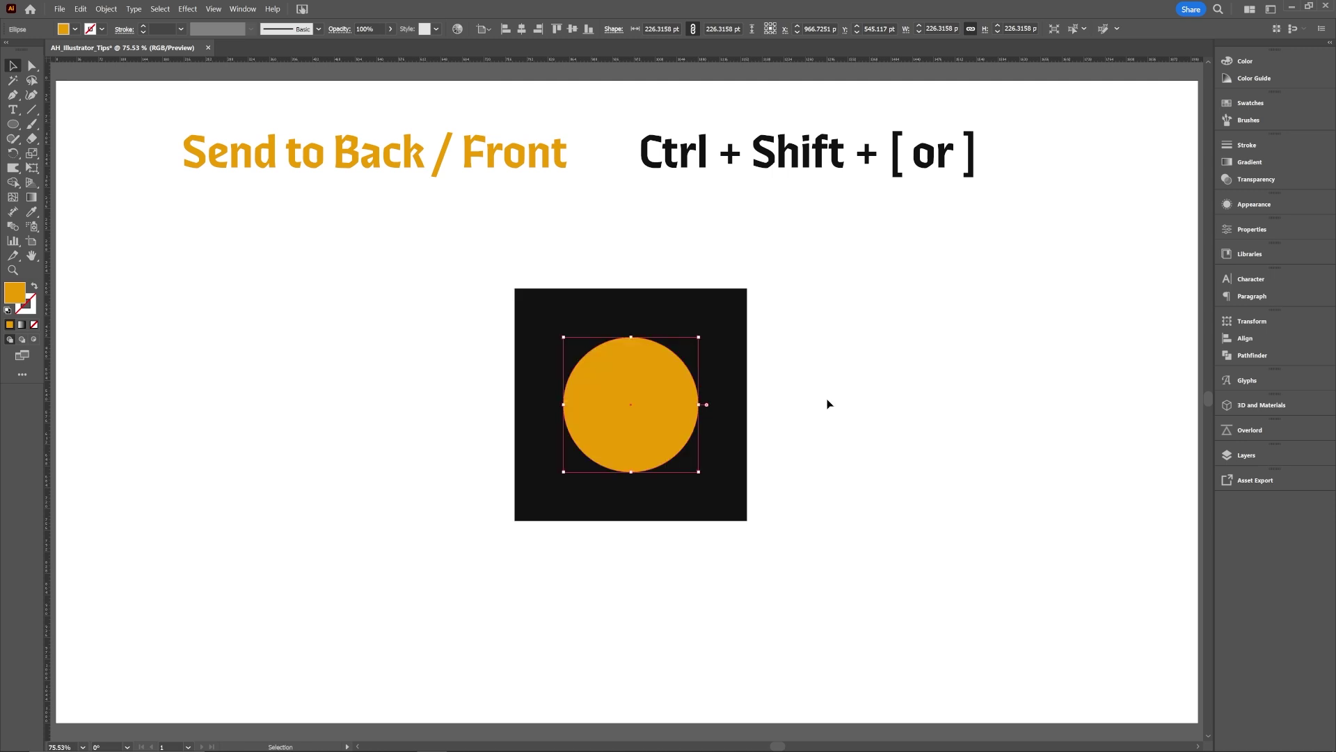
click(838, 265)
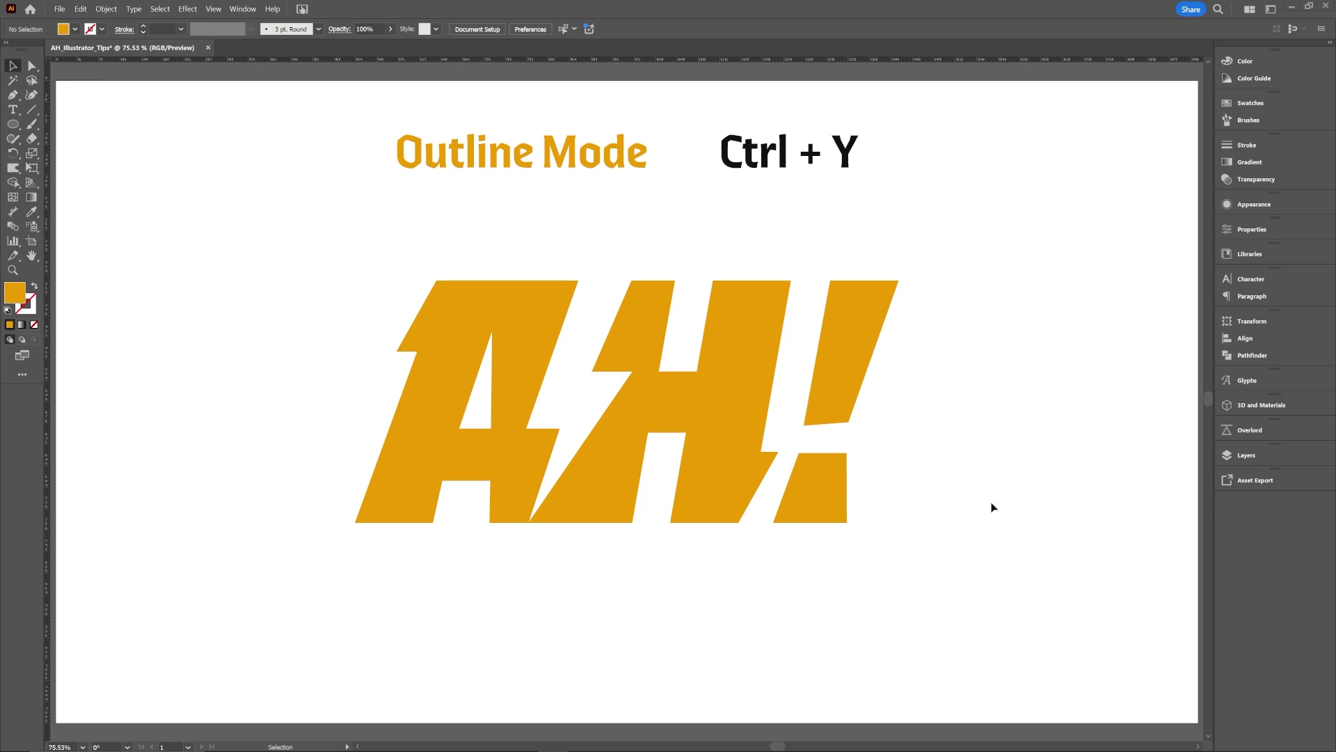
- View the AH! artwork in Outline mode (Ctrl+Y) and zoom in to inspect the paths
click(687, 508)
key(ctrl+y)
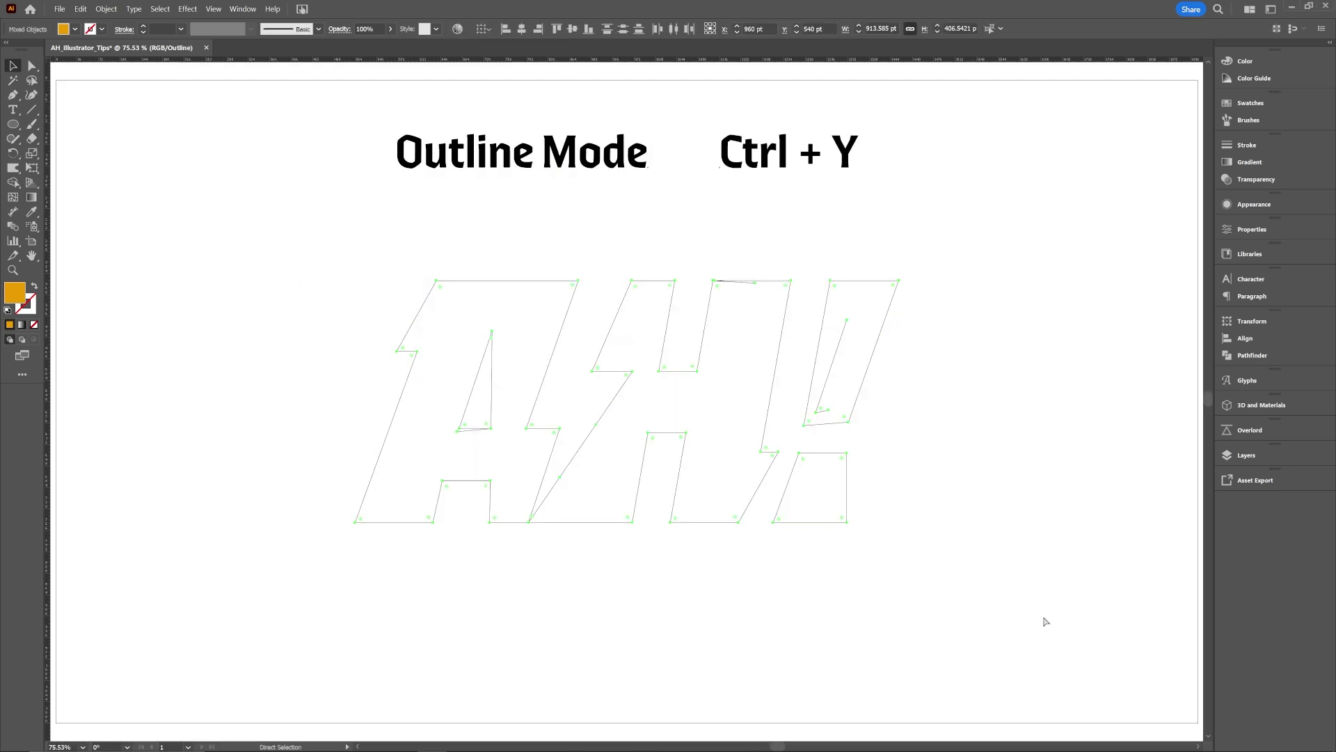
key(v)
click(1044, 618)
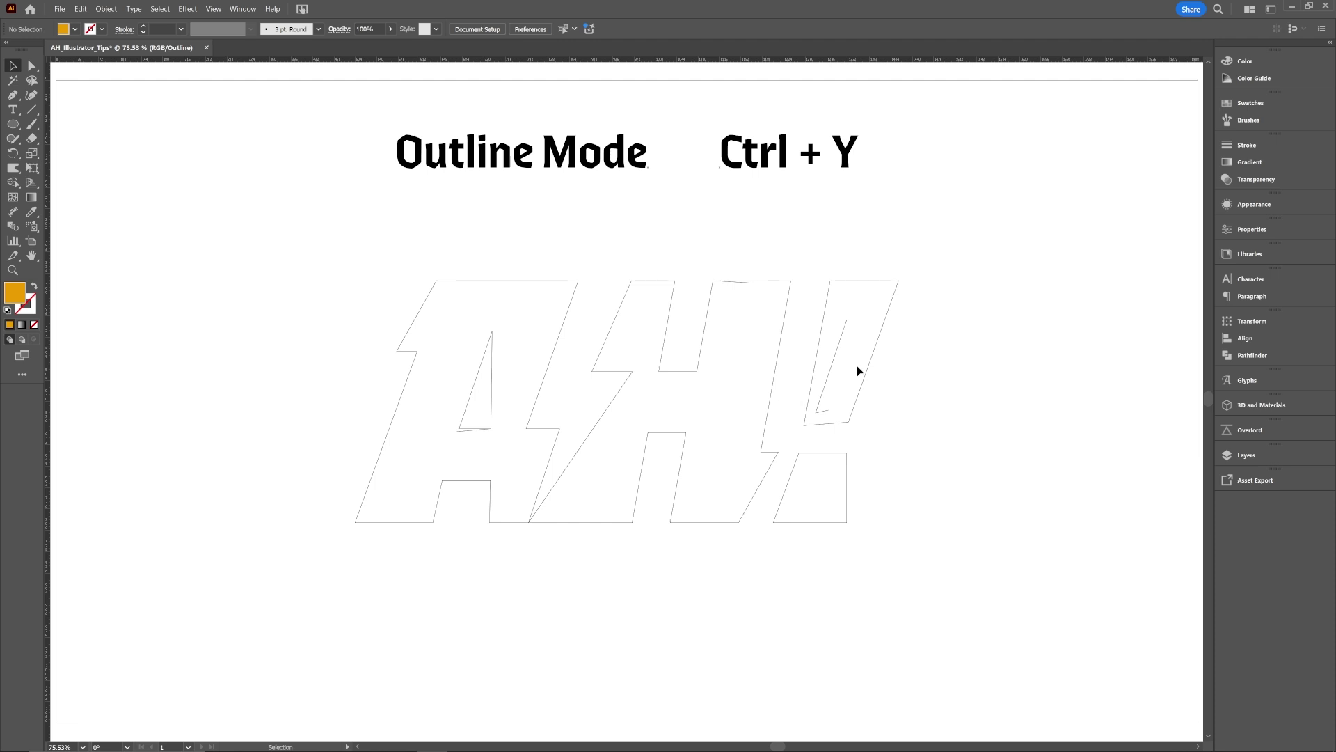
scroll(467, 323, up, 1)
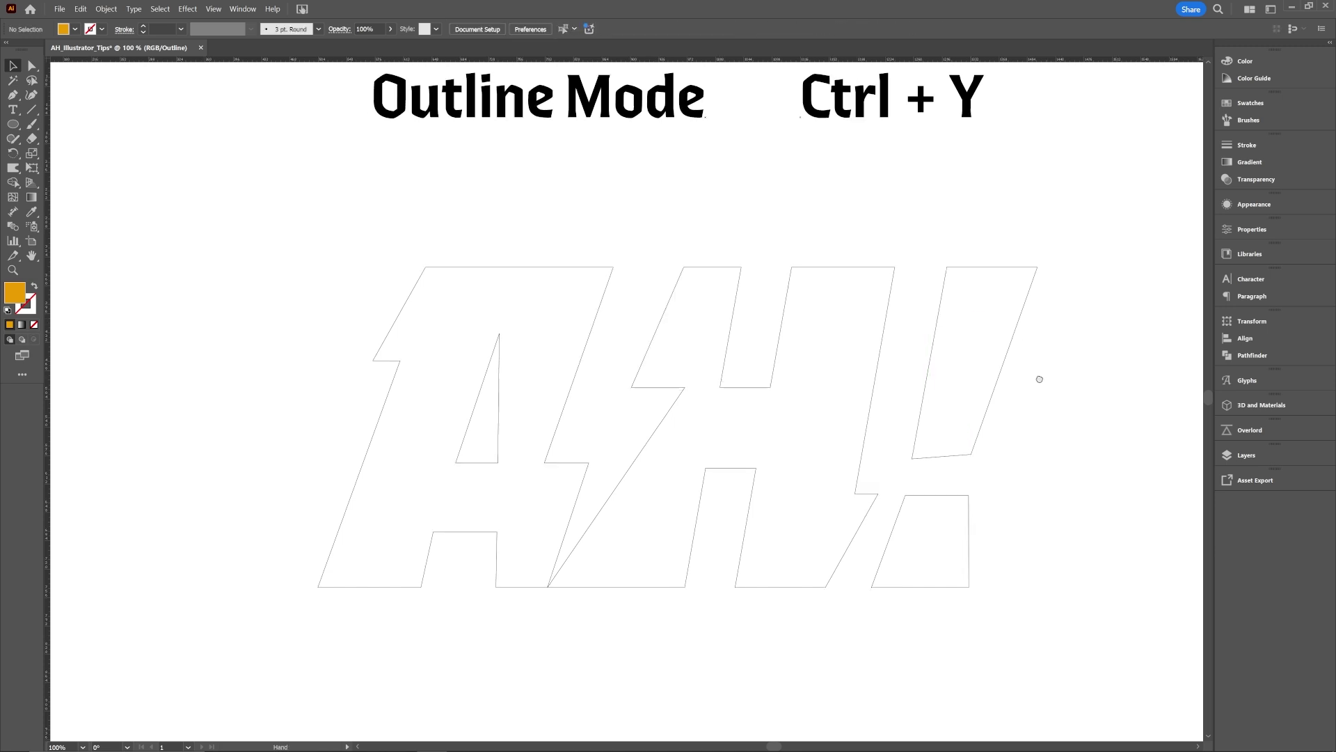
scroll(1023, 383, down, 1)
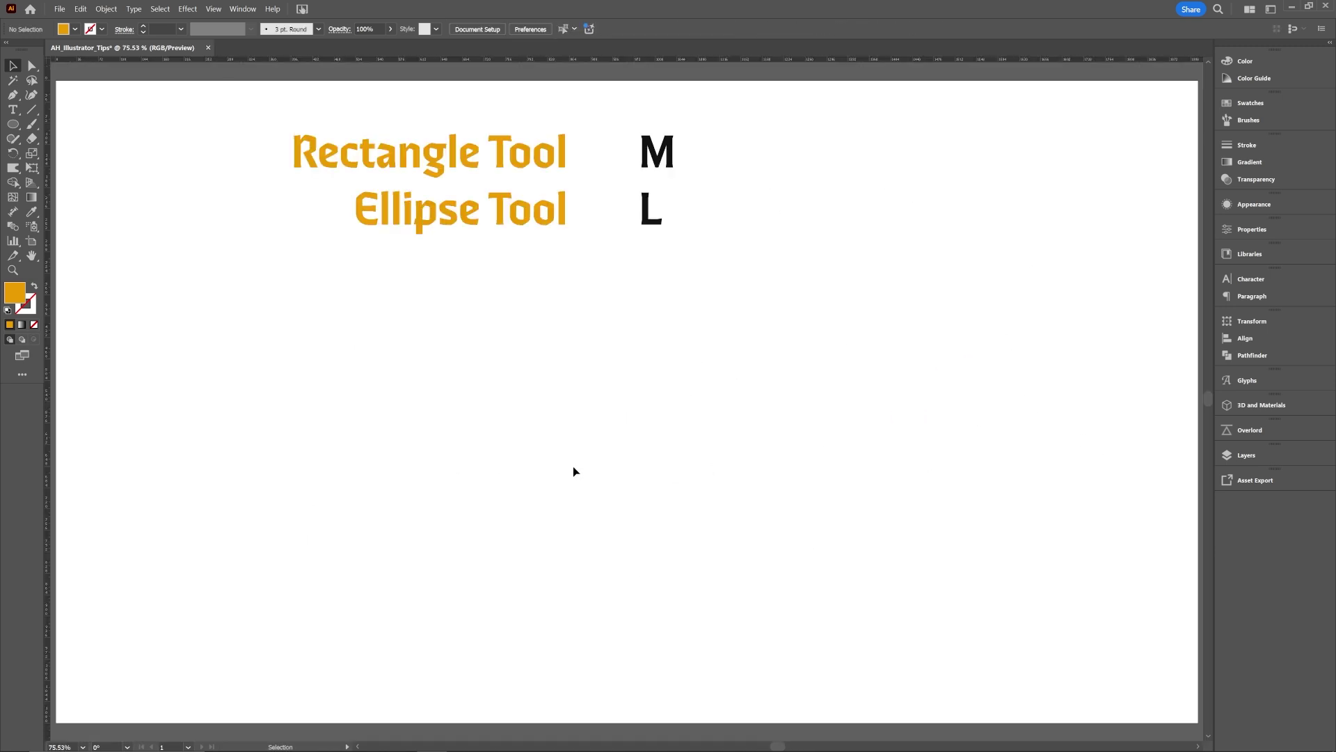
- Draw a large orange square and a rectangle, then an ellipse to their right
key(m)
drag(196, 370, 389, 563)
mouse_move(431, 366)
mouse_down()
mouse_move(545, 408)
mouse_move(625, 483)
mouse_up()
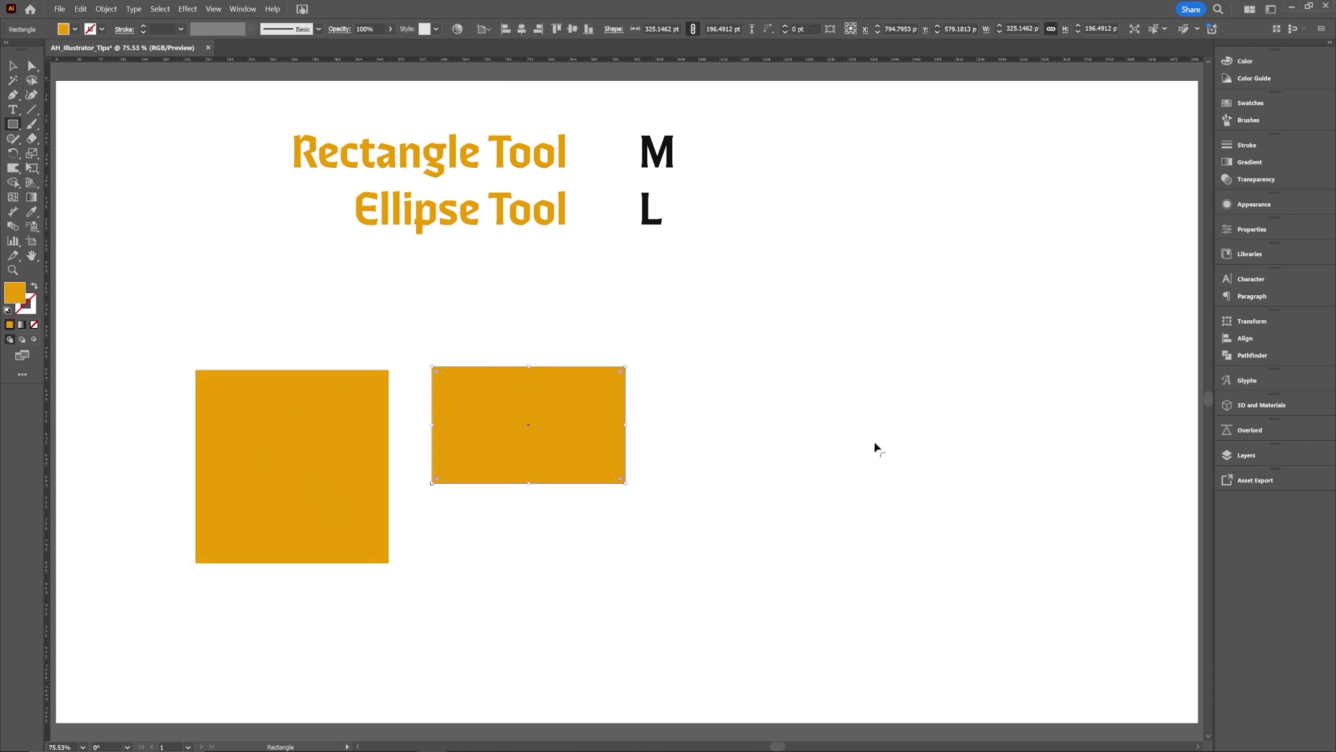
drag(727, 360, 998, 589)
click(821, 449)
key(Escape)
- Draw a small flat ellipse, then reselect the orange rectangle
drag(807, 336, 889, 363)
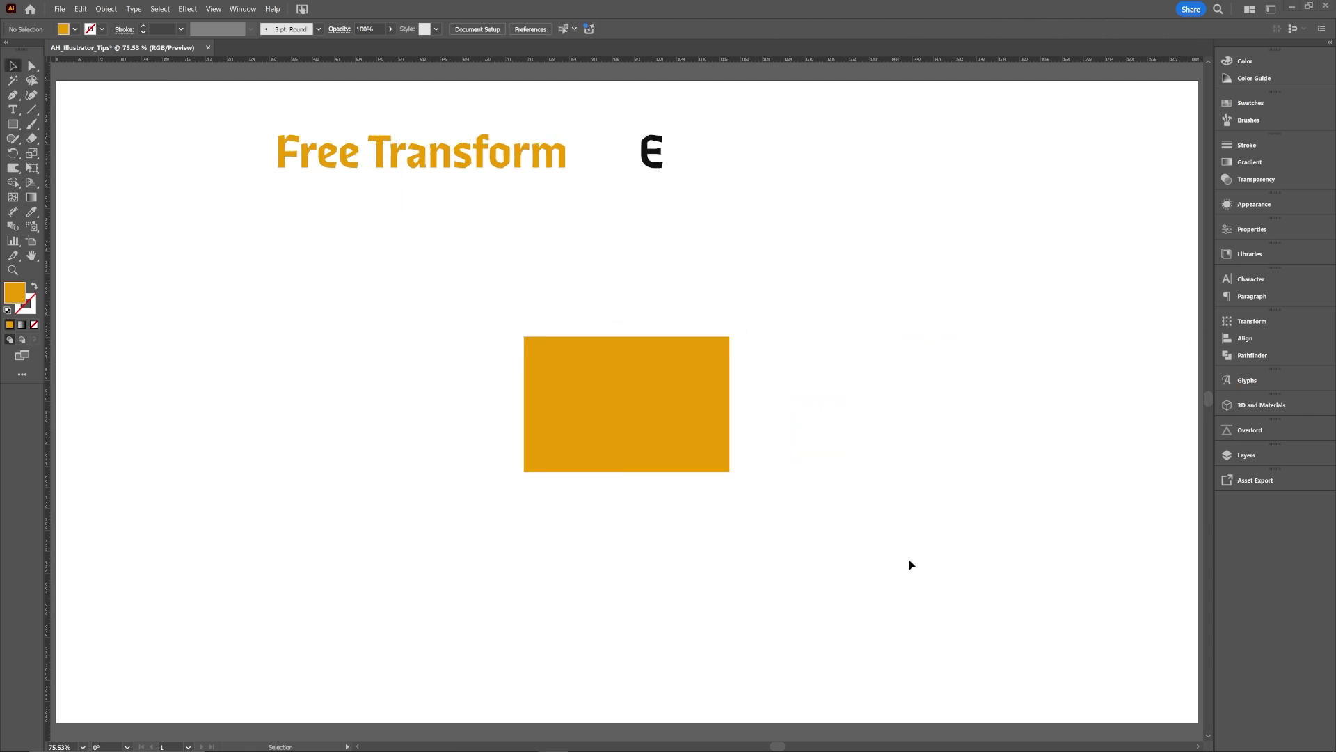
click(724, 372)
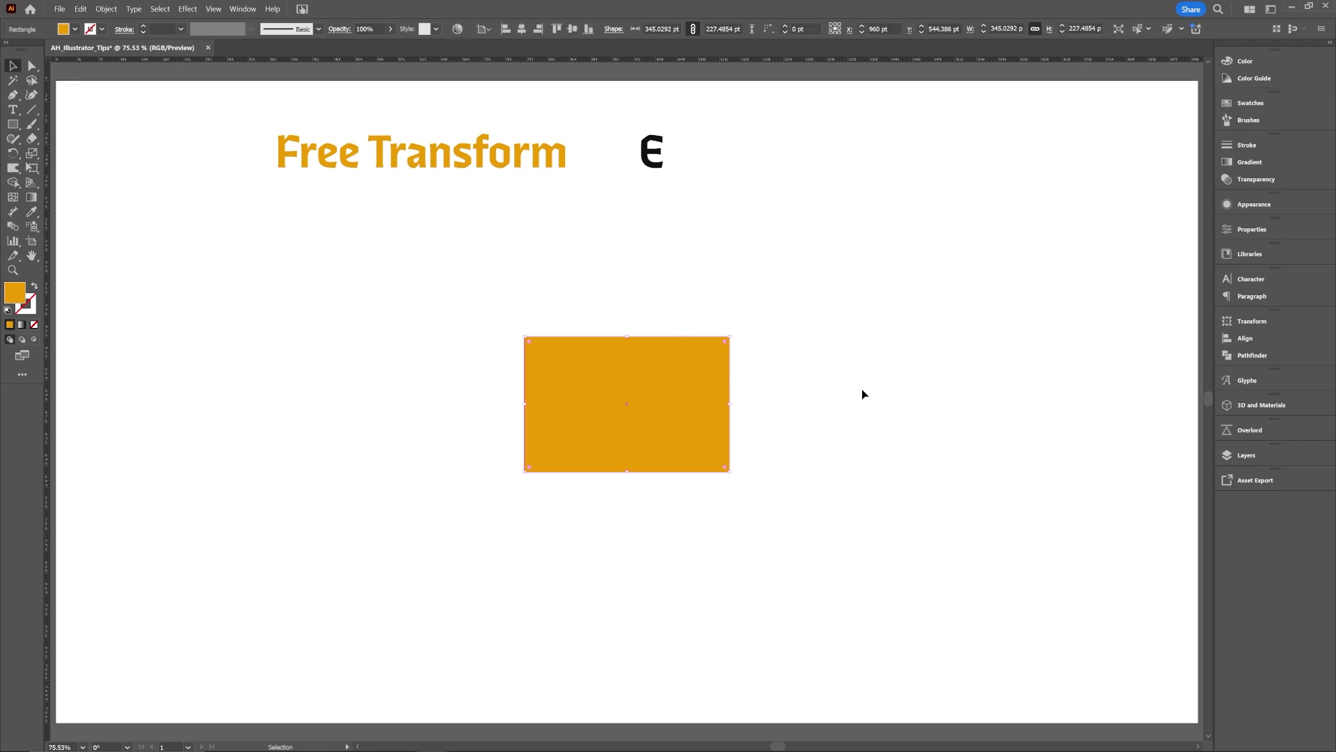
click(988, 399)
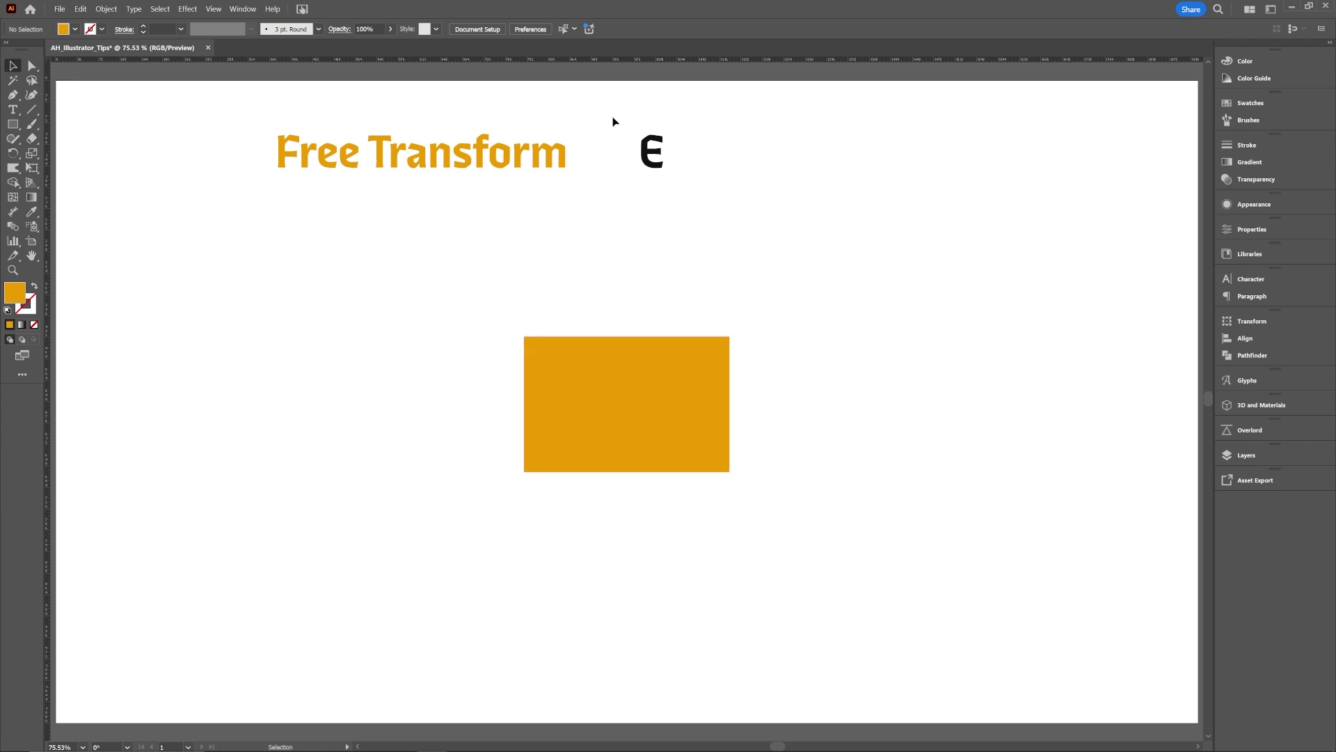
click(457, 163)
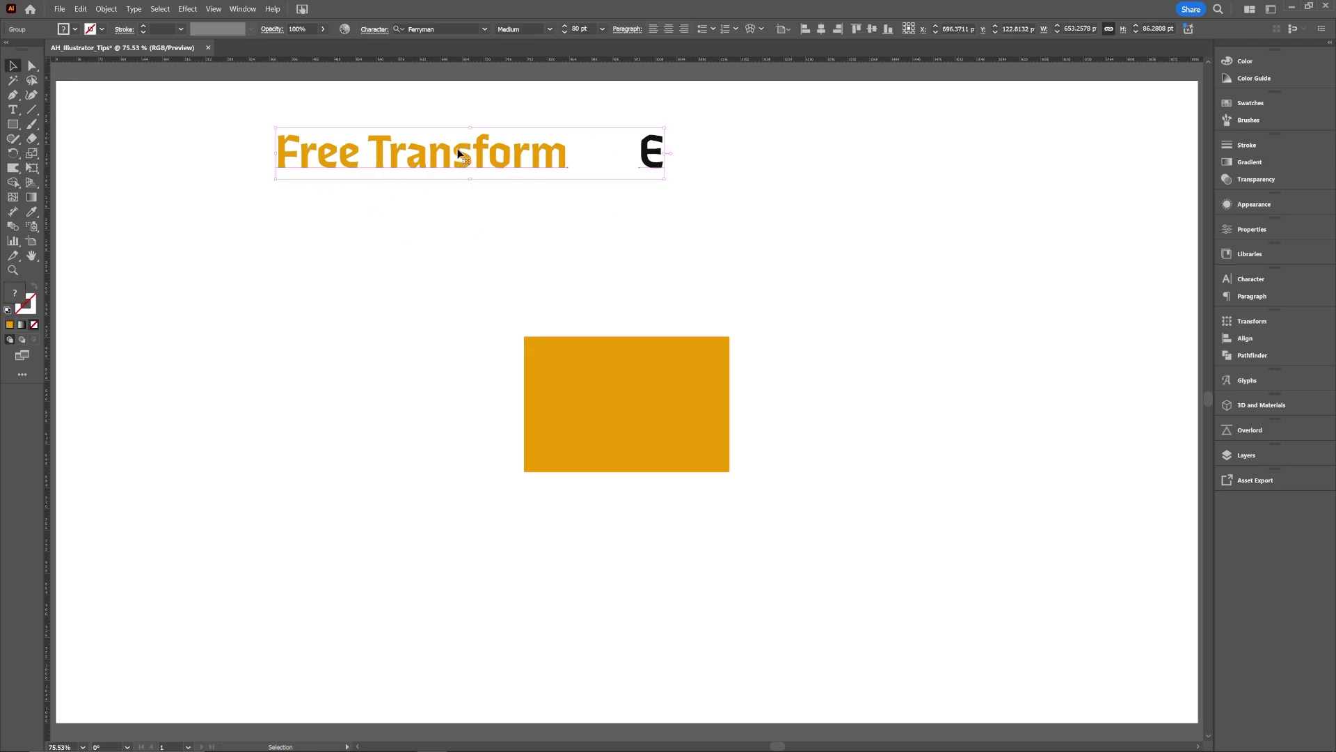
click(522, 262)
click(662, 368)
- Warp the rectangle with Free Transform: Perspective Distort into a trapezoid, then Free Distort two corners
key(e)
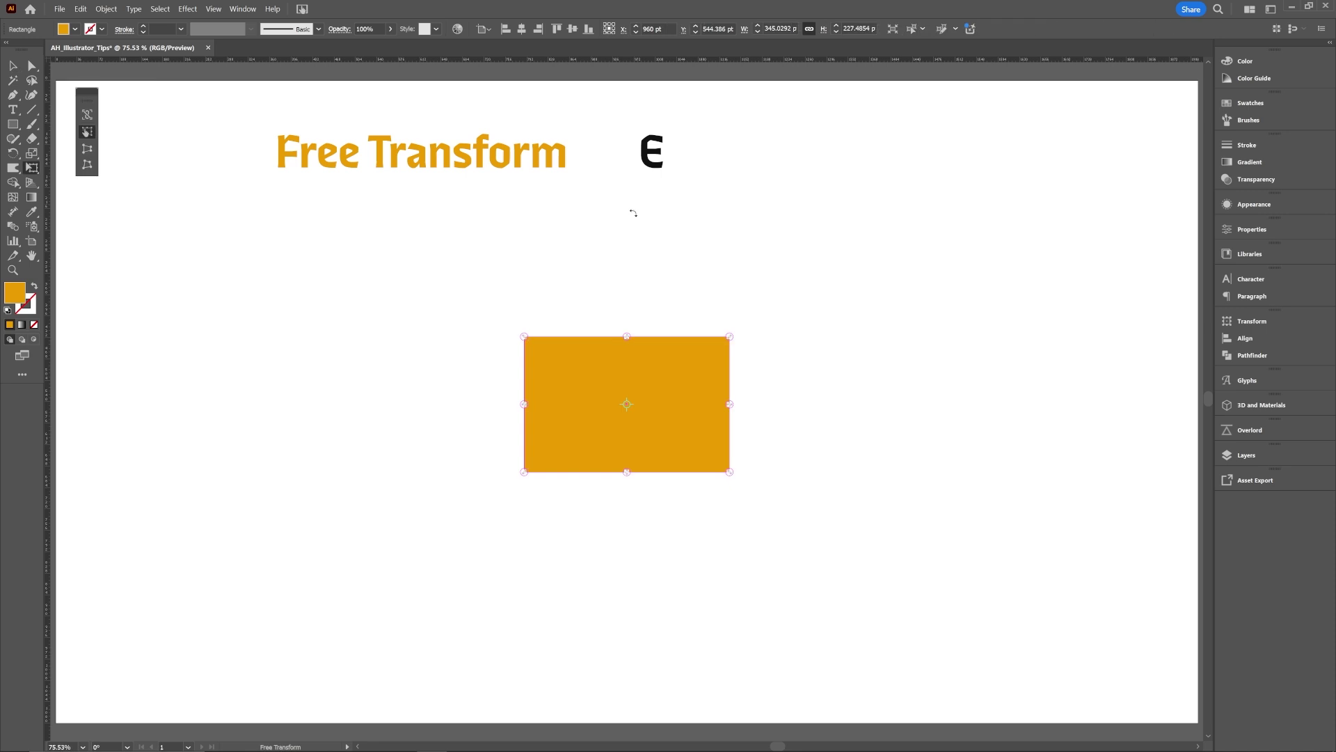
drag(87, 105, 393, 338)
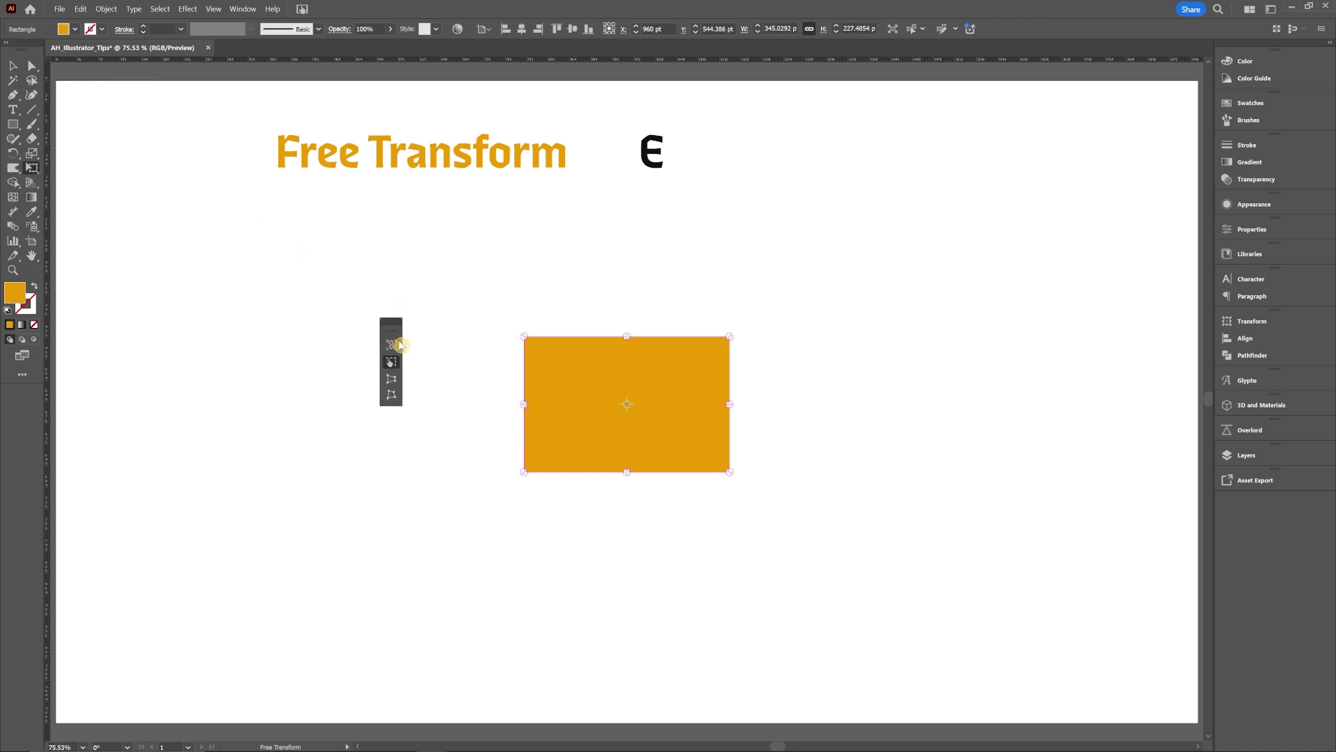
click(394, 381)
drag(526, 338, 524, 365)
drag(725, 339, 729, 302)
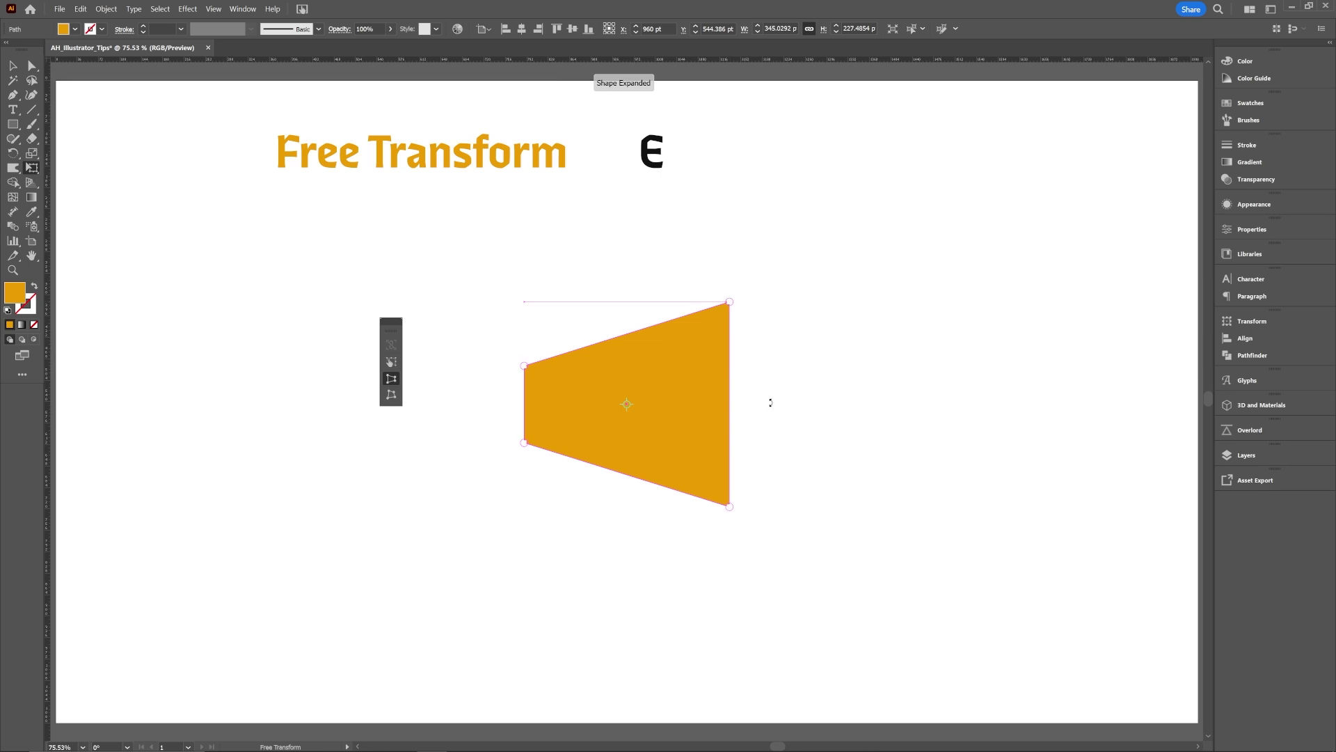
click(391, 395)
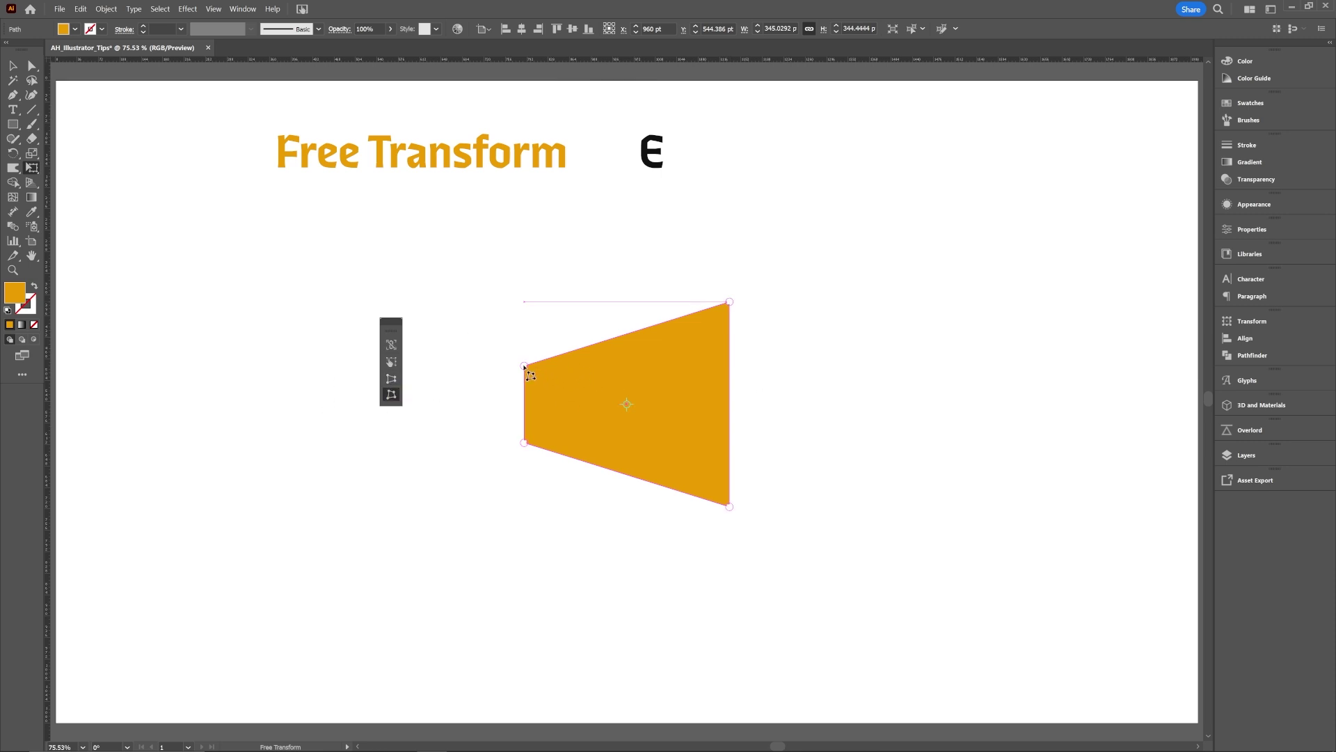
drag(526, 366, 580, 338)
drag(731, 511, 820, 466)
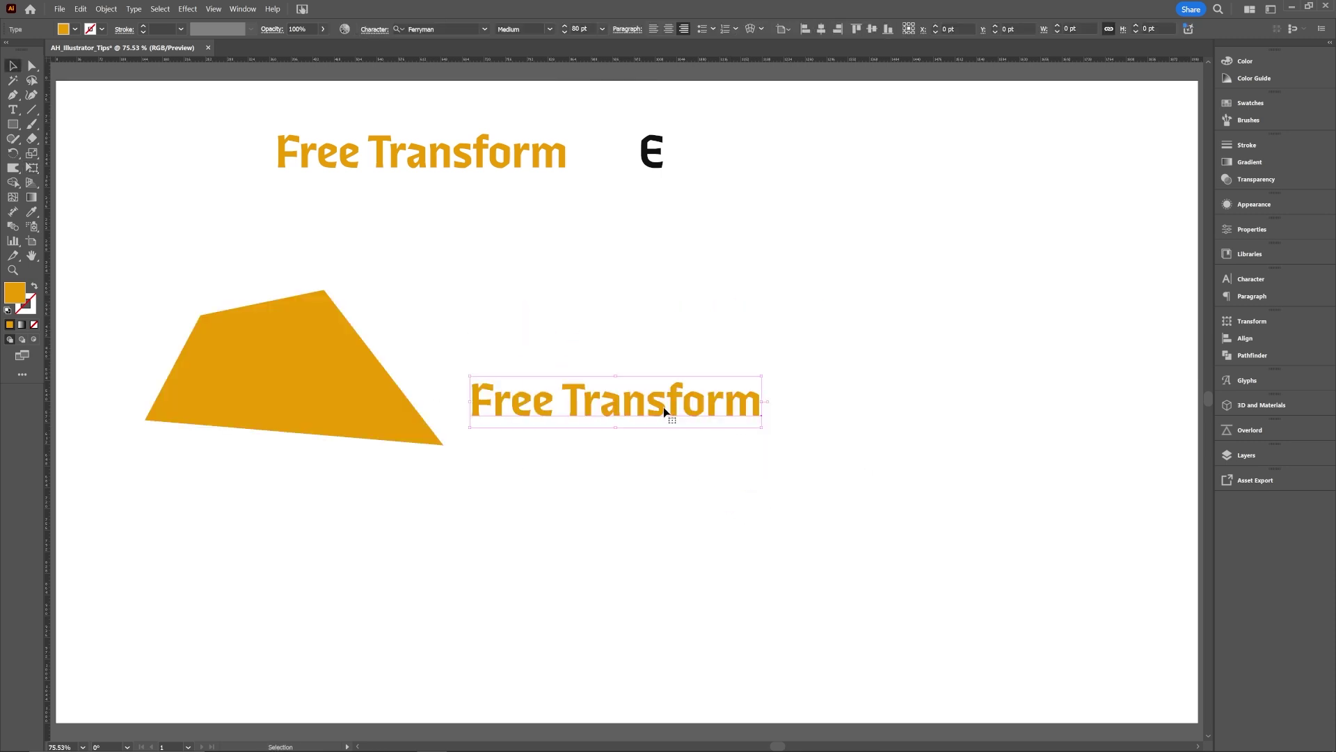
- Duplicate the Free Transform text to the right and convert the copy to outlines
drag(664, 413, 756, 422)
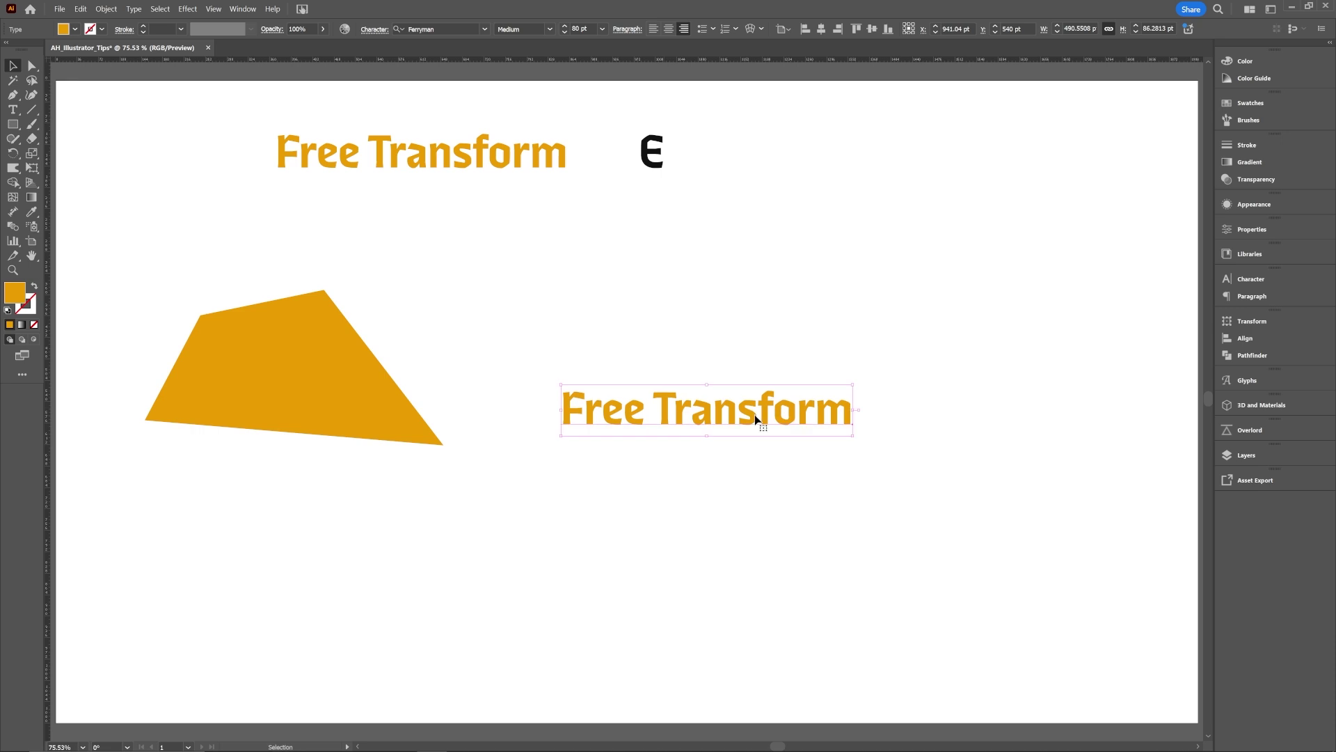
right_click(670, 411)
click(752, 541)
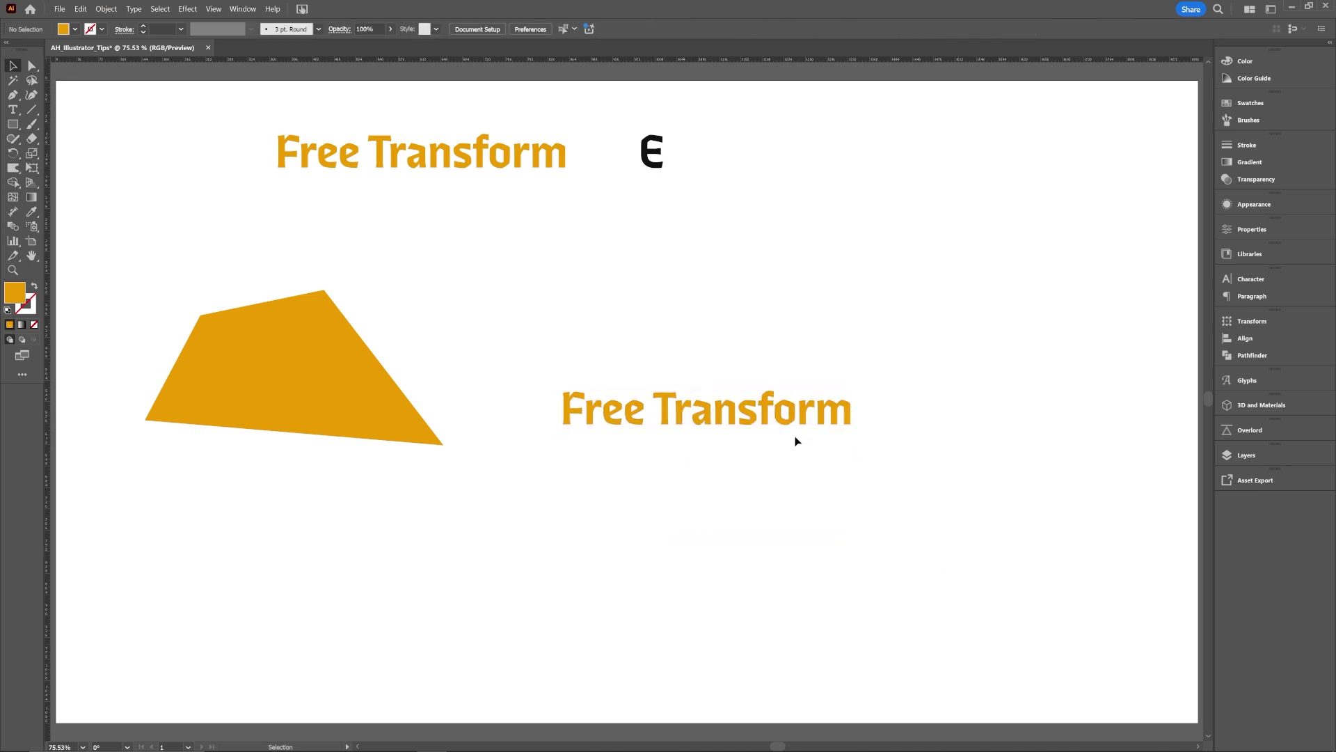
drag(664, 415, 691, 416)
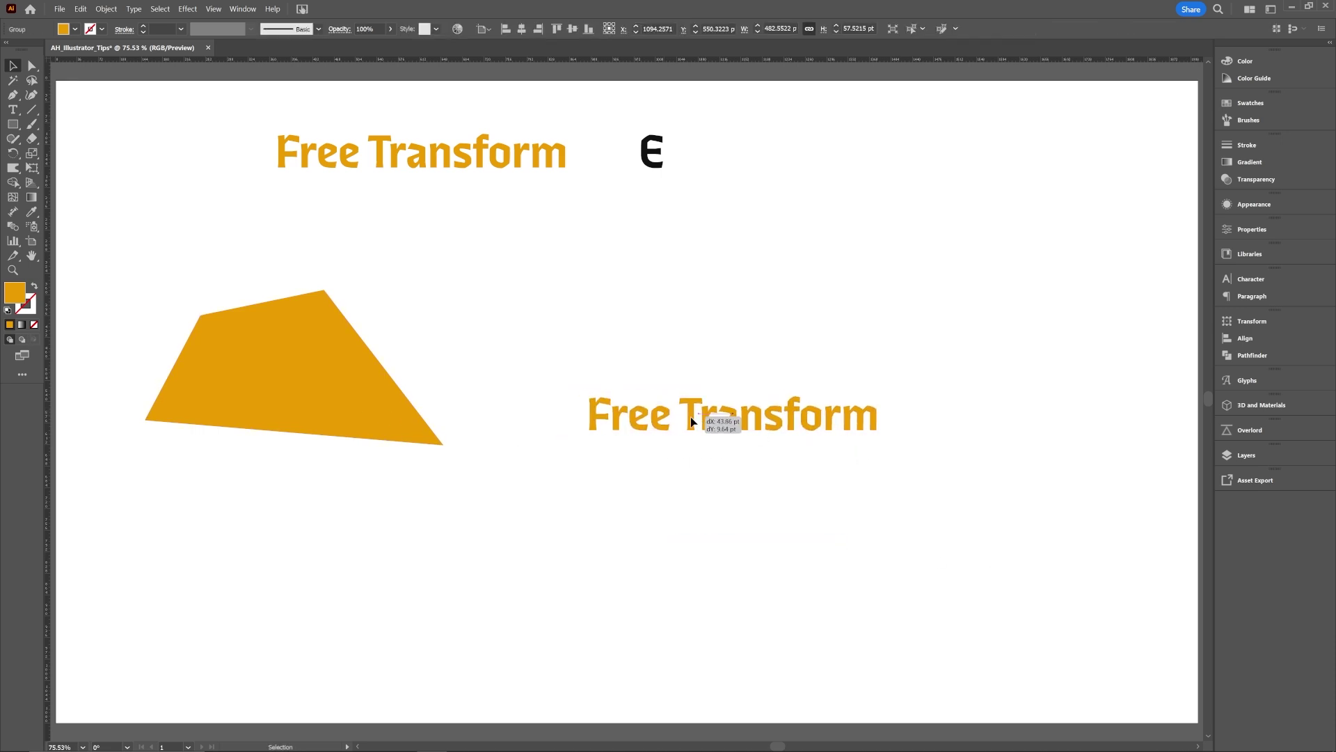
key(a)
key(ctrl+y)
key(ctrl+y)
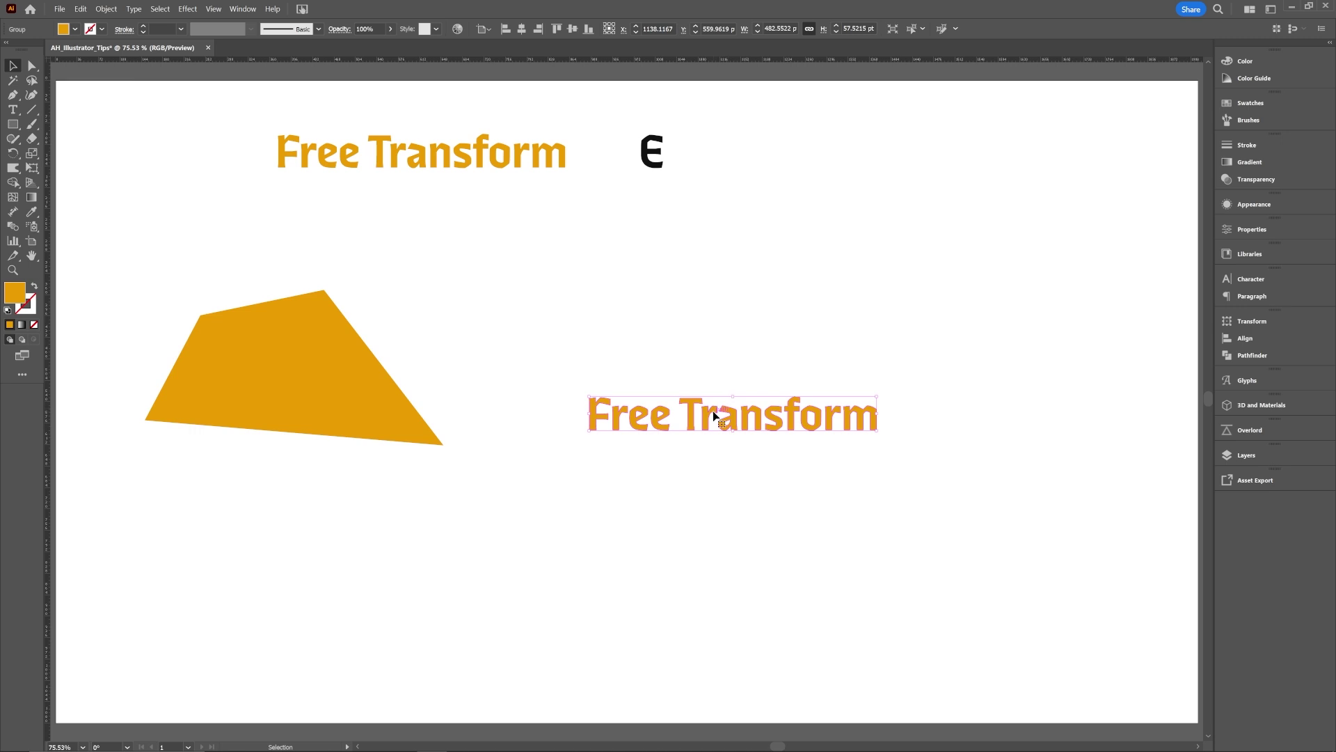
- Free Distort all four corners of the outlined text copy
key(e)
click(390, 394)
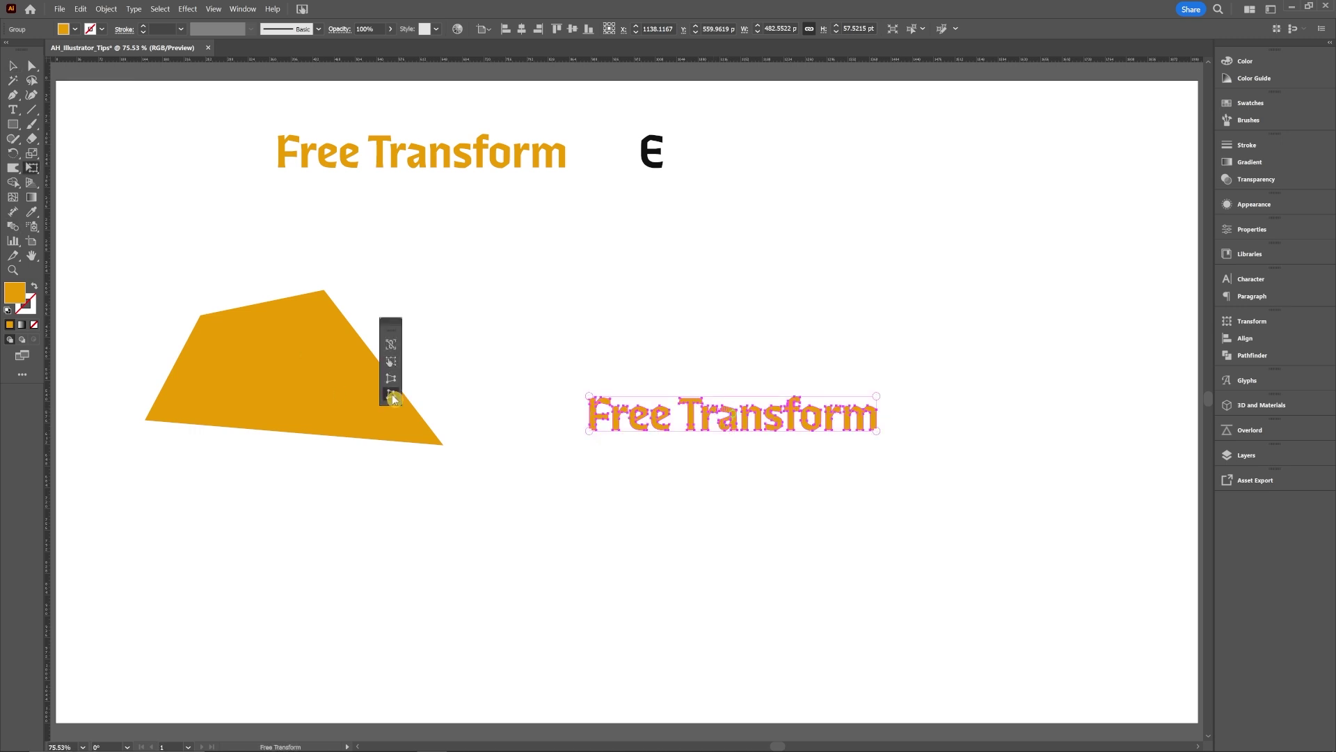
drag(589, 395, 593, 362)
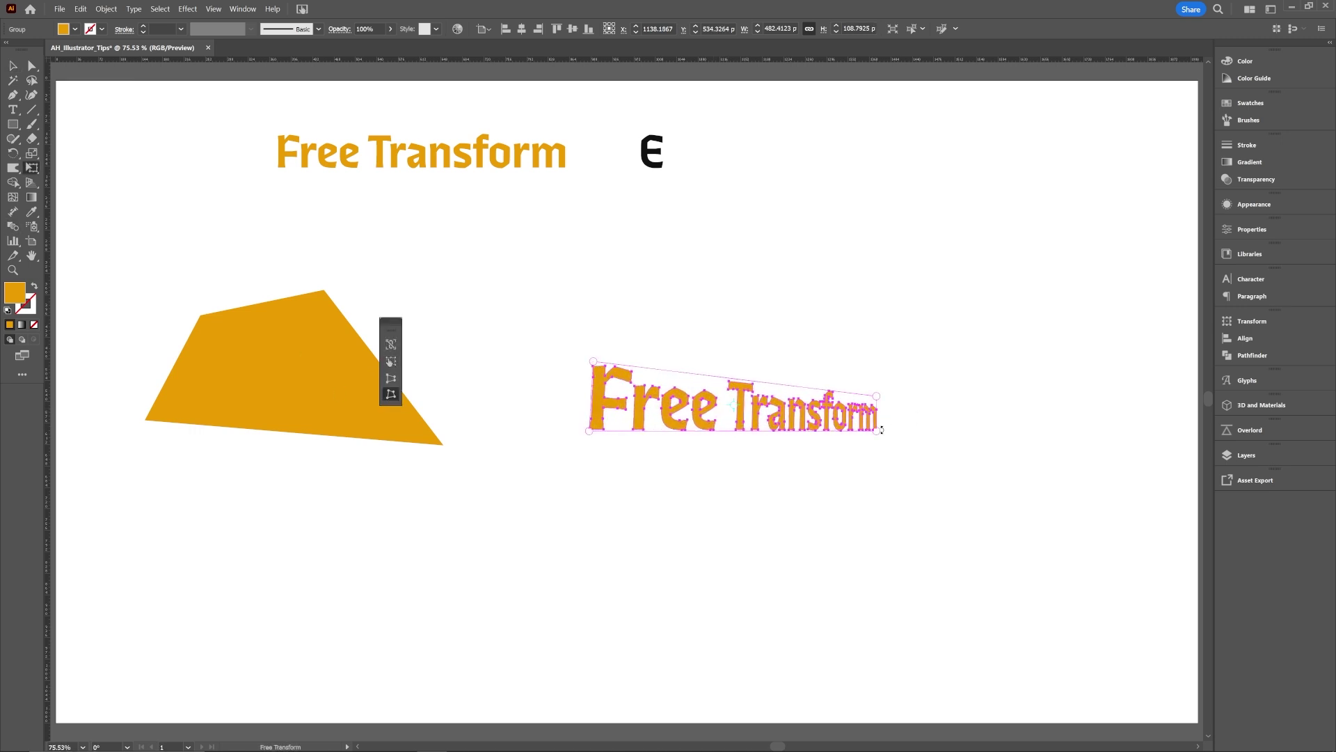
drag(877, 432, 896, 451)
drag(876, 396, 883, 373)
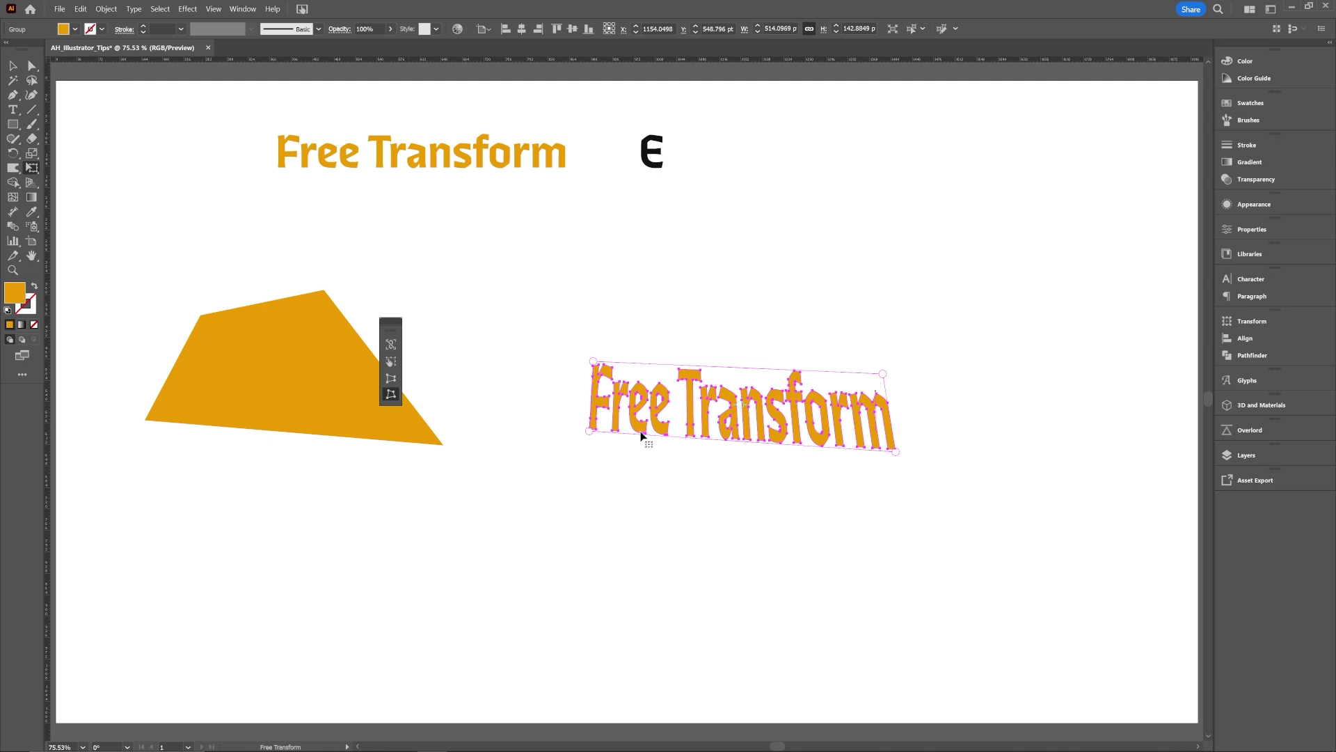
drag(589, 432, 586, 443)
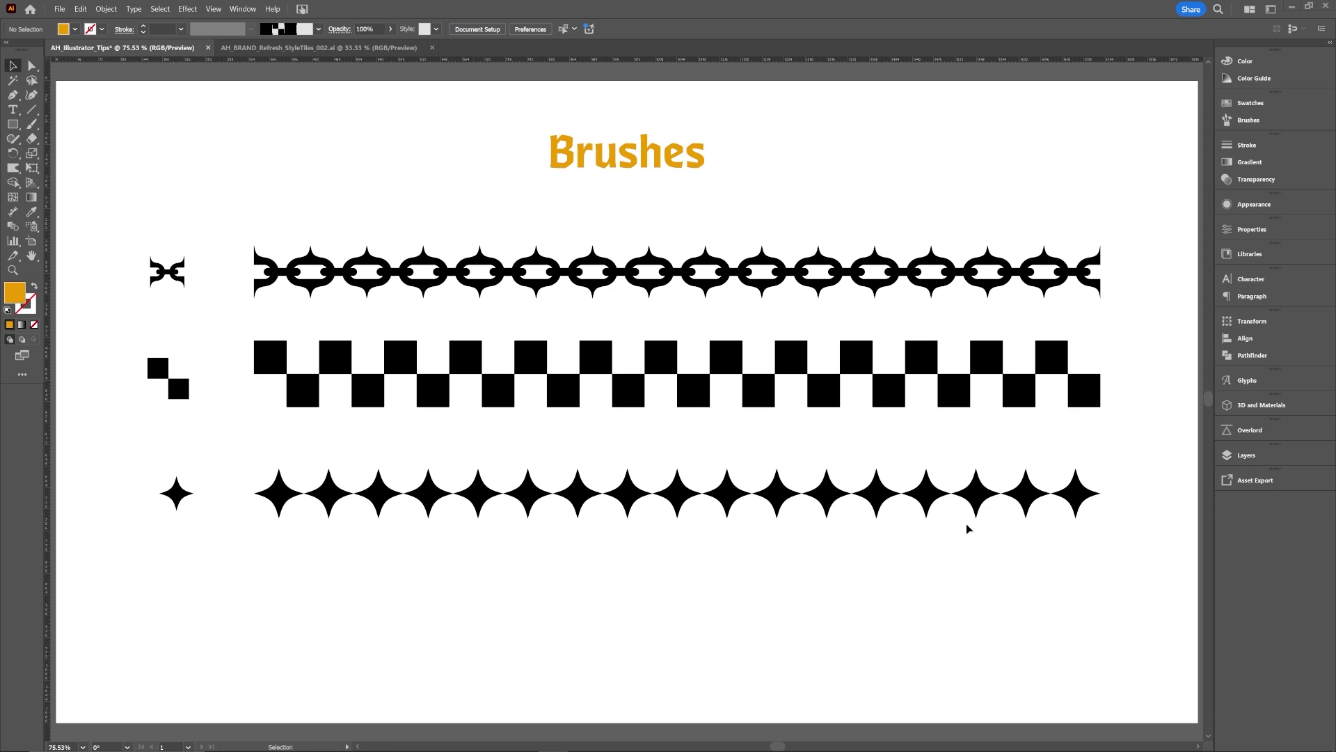
- Select the small chain-link tile among the brush samples
mouse_move(968, 528)
mouse_down()
mouse_move(770, 382)
mouse_move(762, 352)
mouse_up()
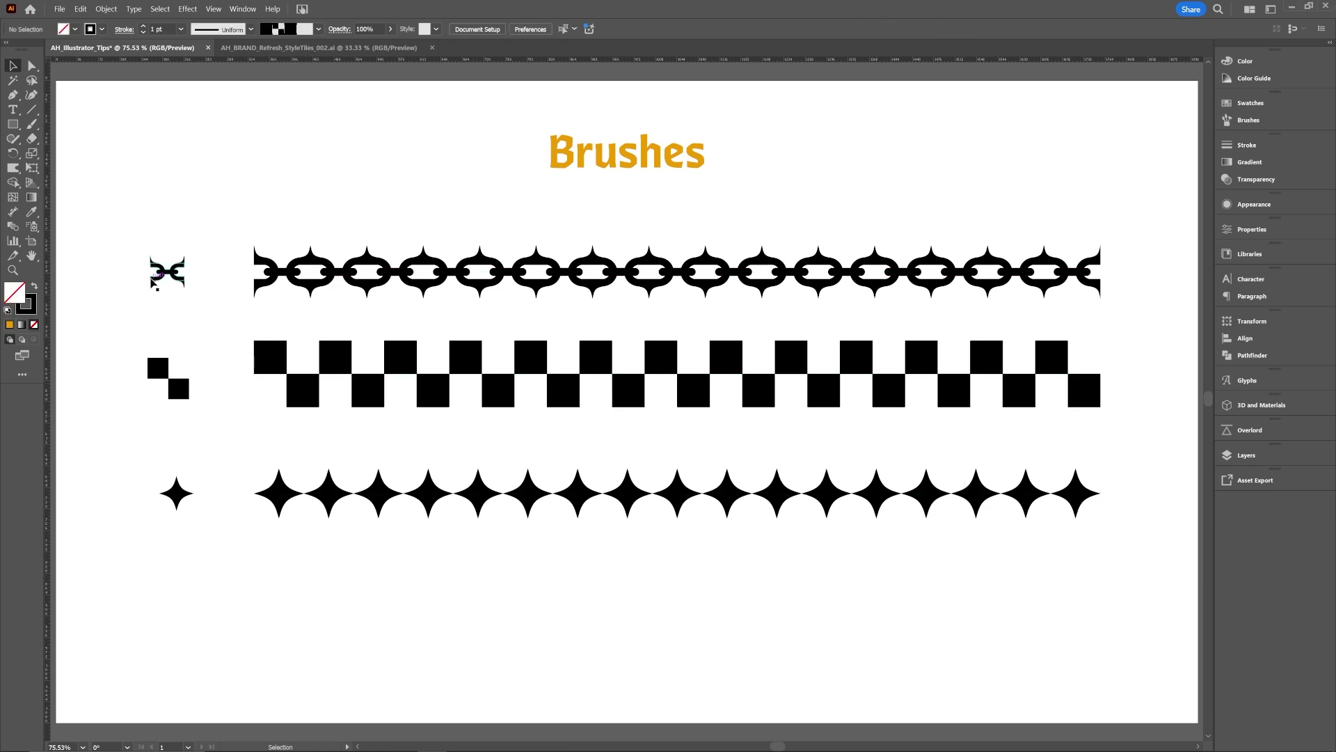
click(159, 275)
click(177, 491)
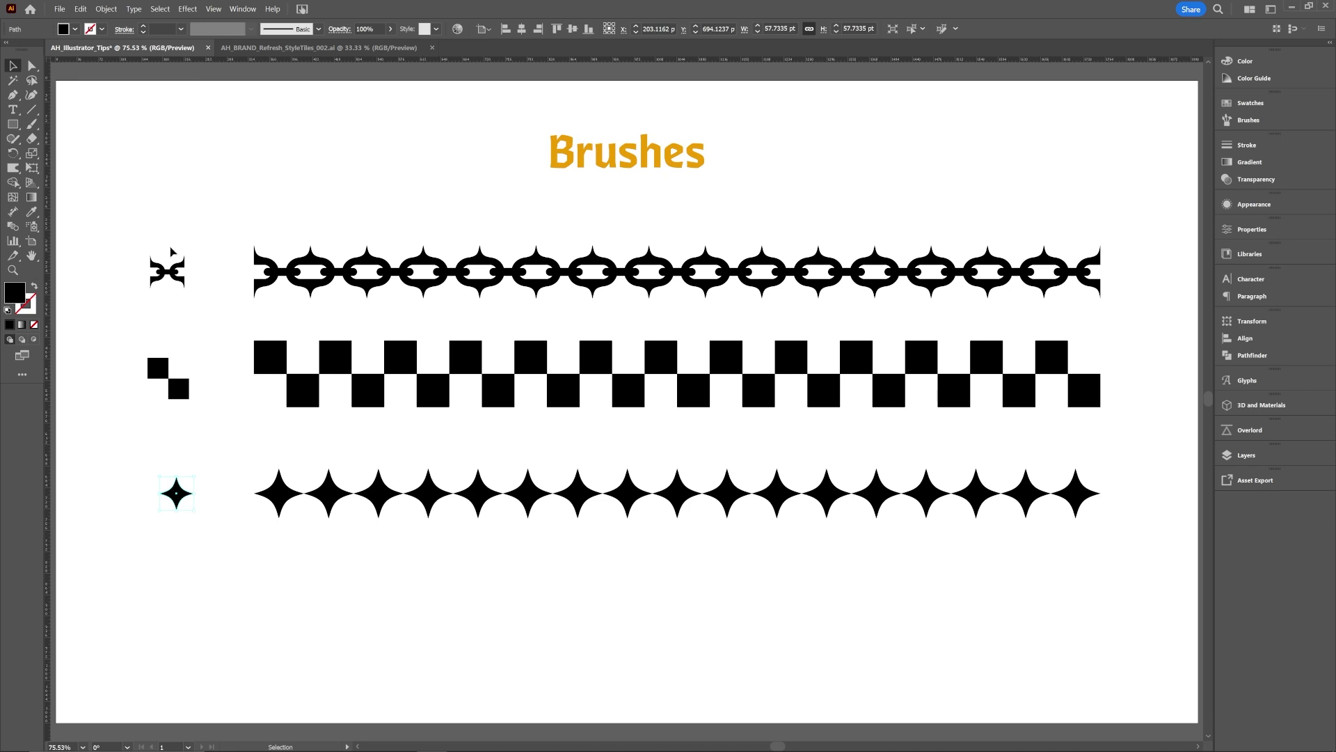
click(229, 589)
click(159, 278)
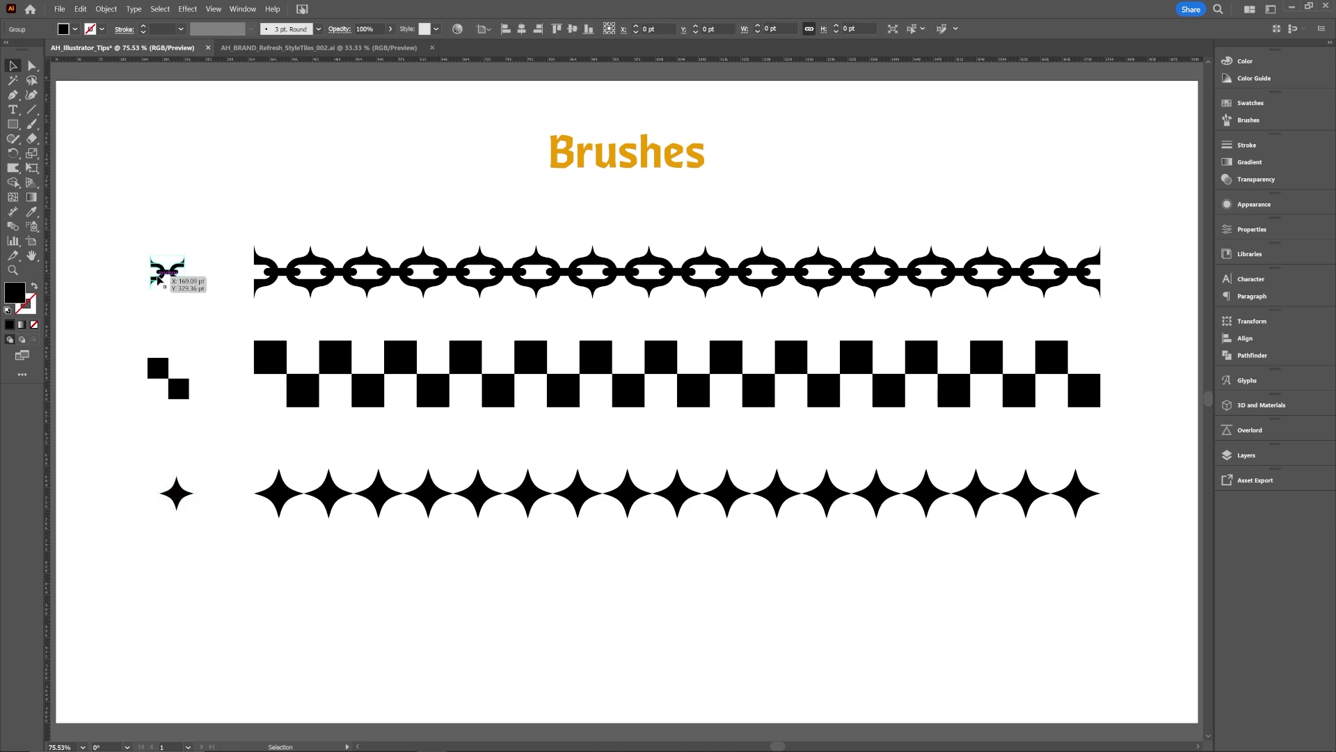
- Paste an enlarged copy of the chain-link tile below the stars and show the Brushes panel
key(ctrl+c)
click(484, 588)
key(ctrl+v)
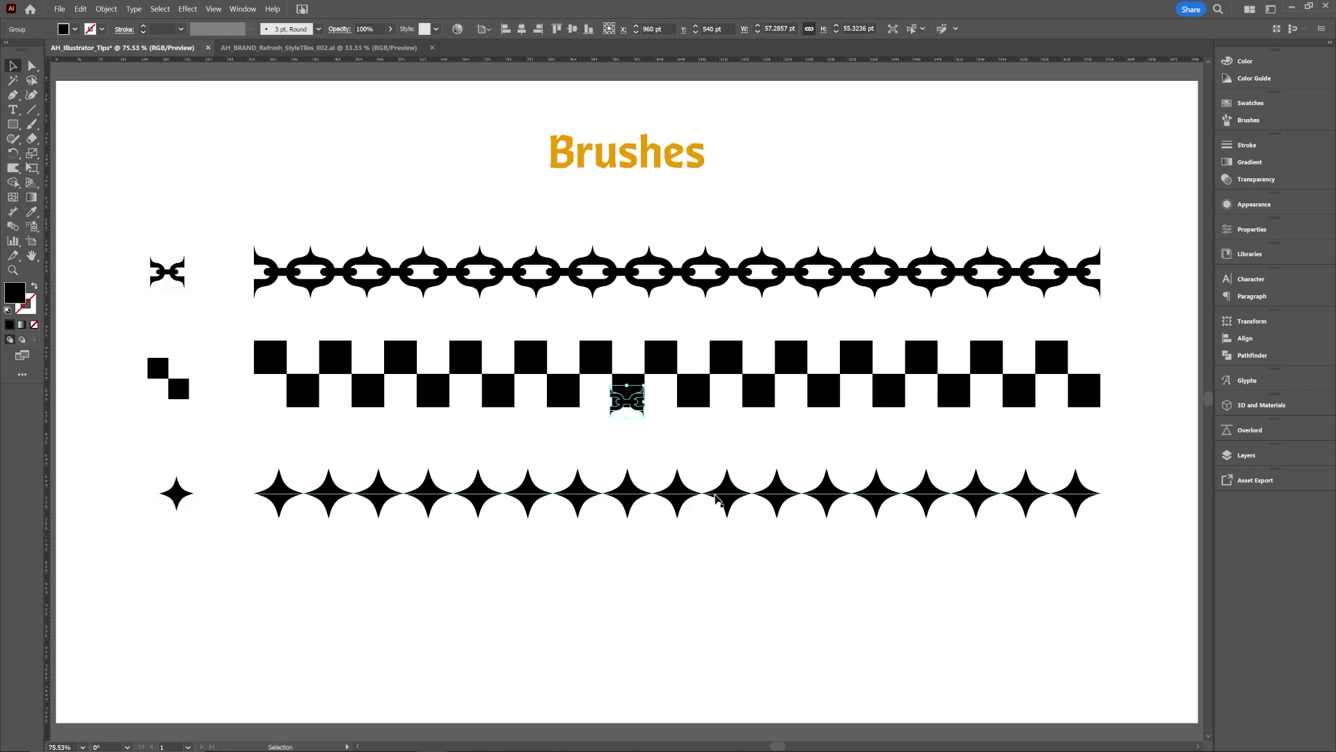
drag(647, 402, 629, 639)
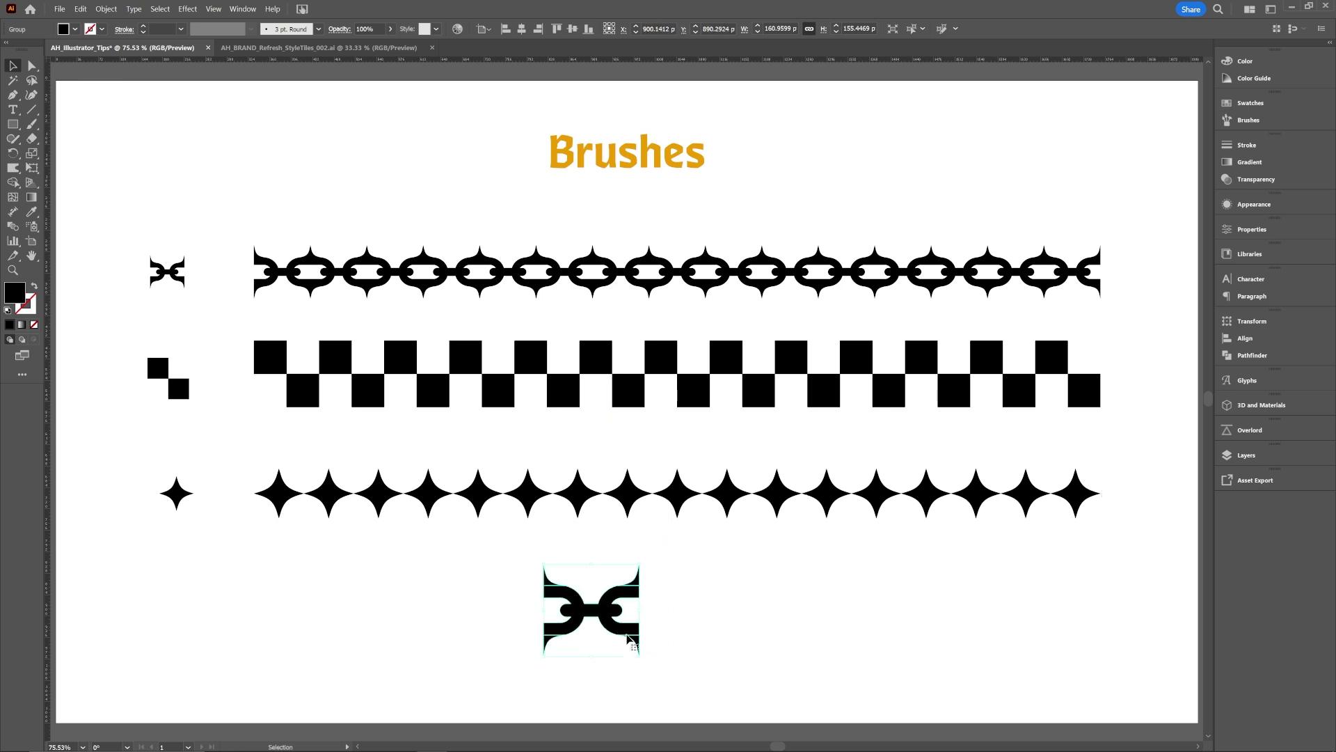
click(1234, 122)
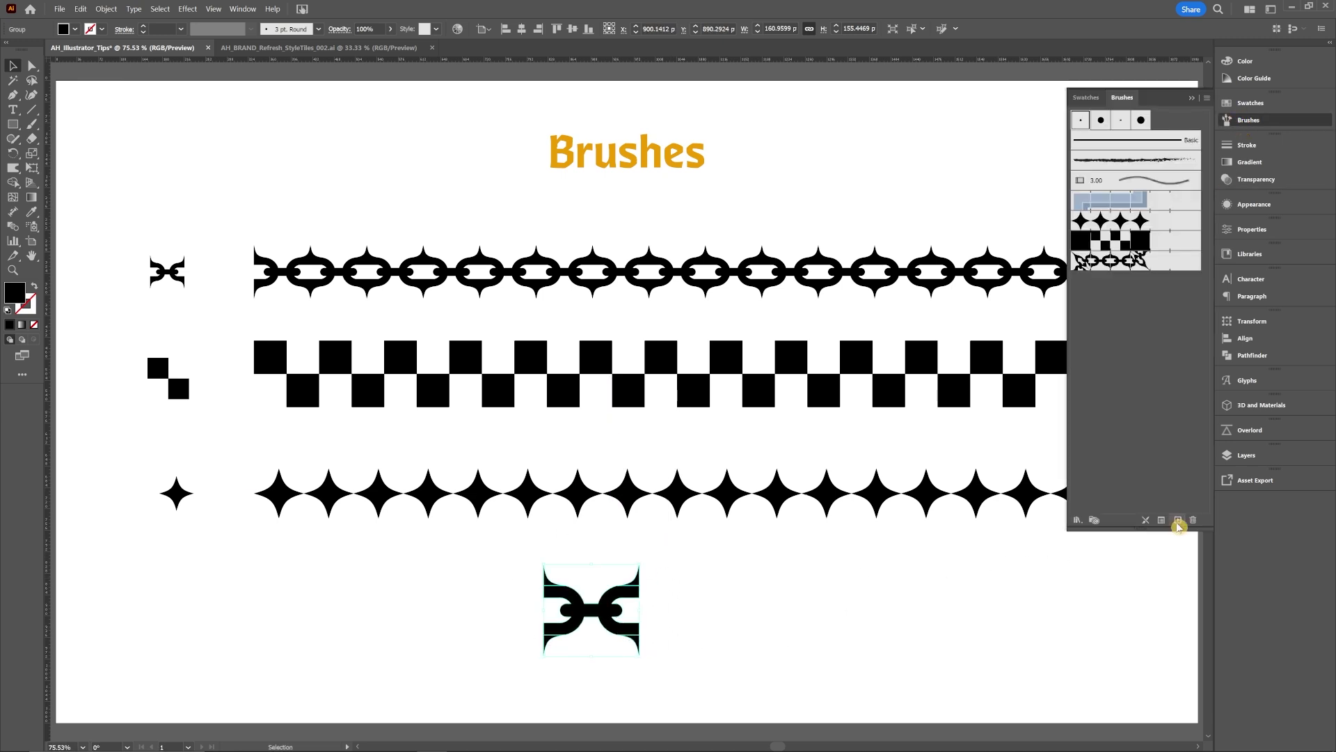
- Create a Pattern Brush from the tile with Auto-Centered outer corner and 0% spacing
click(1178, 522)
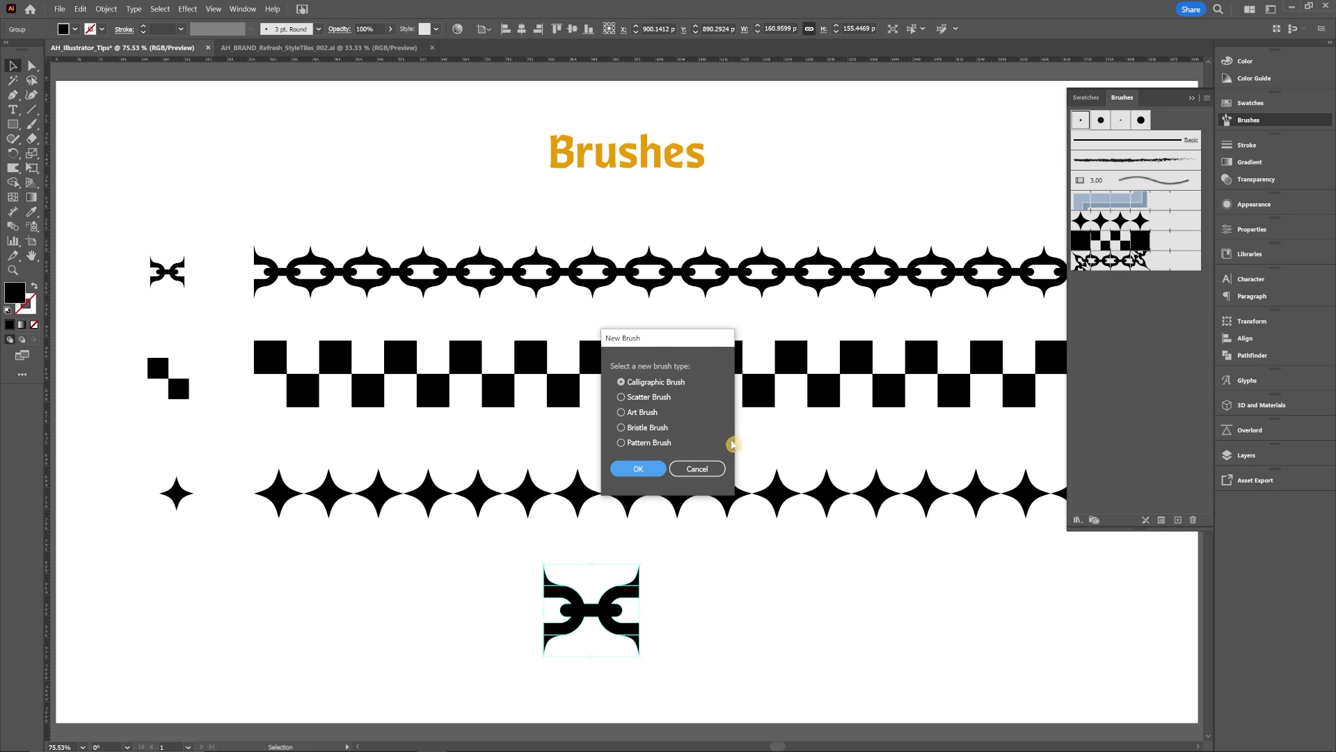
click(630, 447)
click(635, 468)
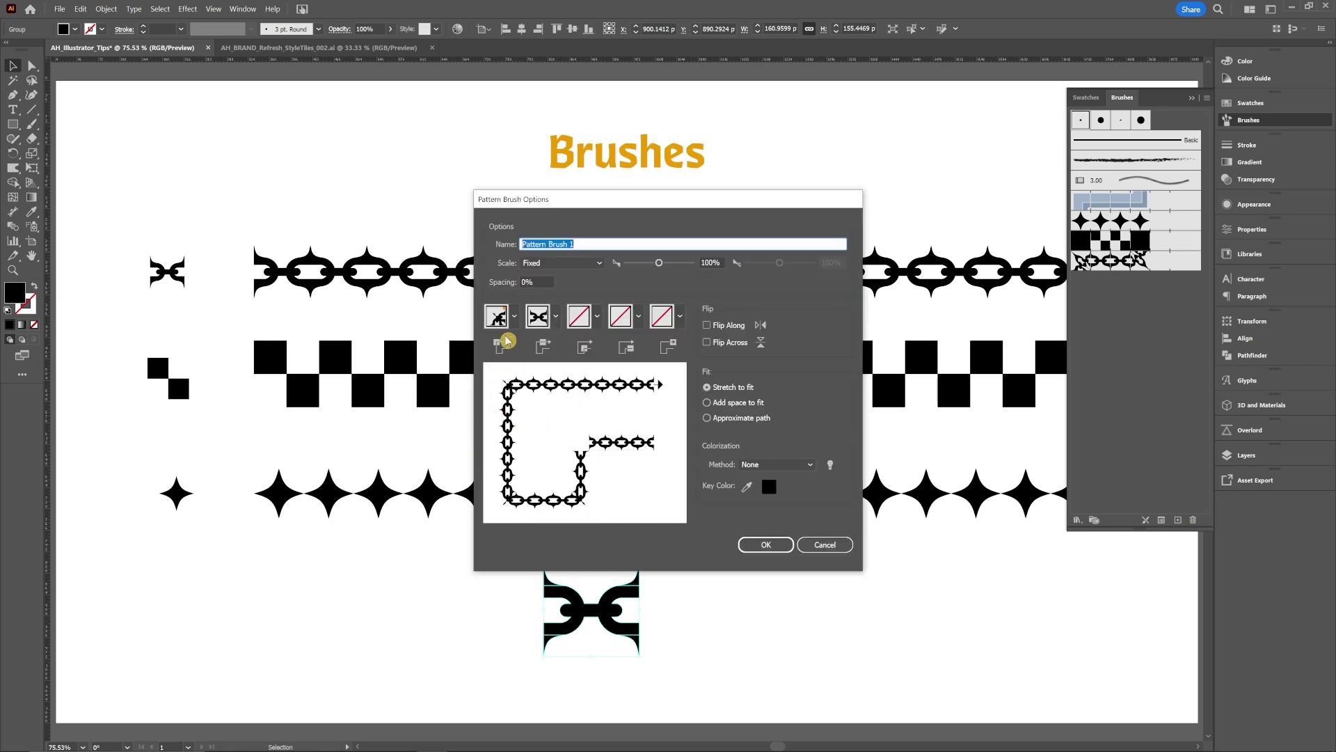
click(515, 317)
click(420, 437)
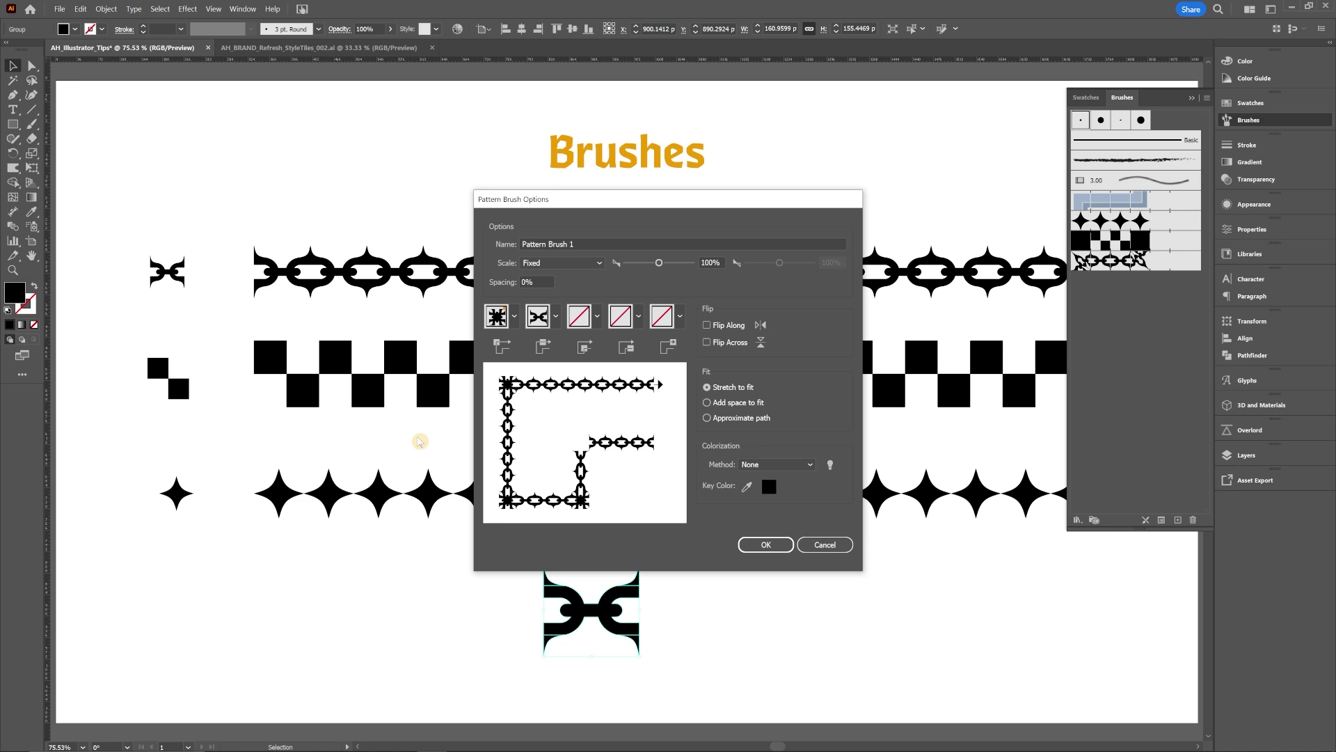
click(506, 329)
click(452, 364)
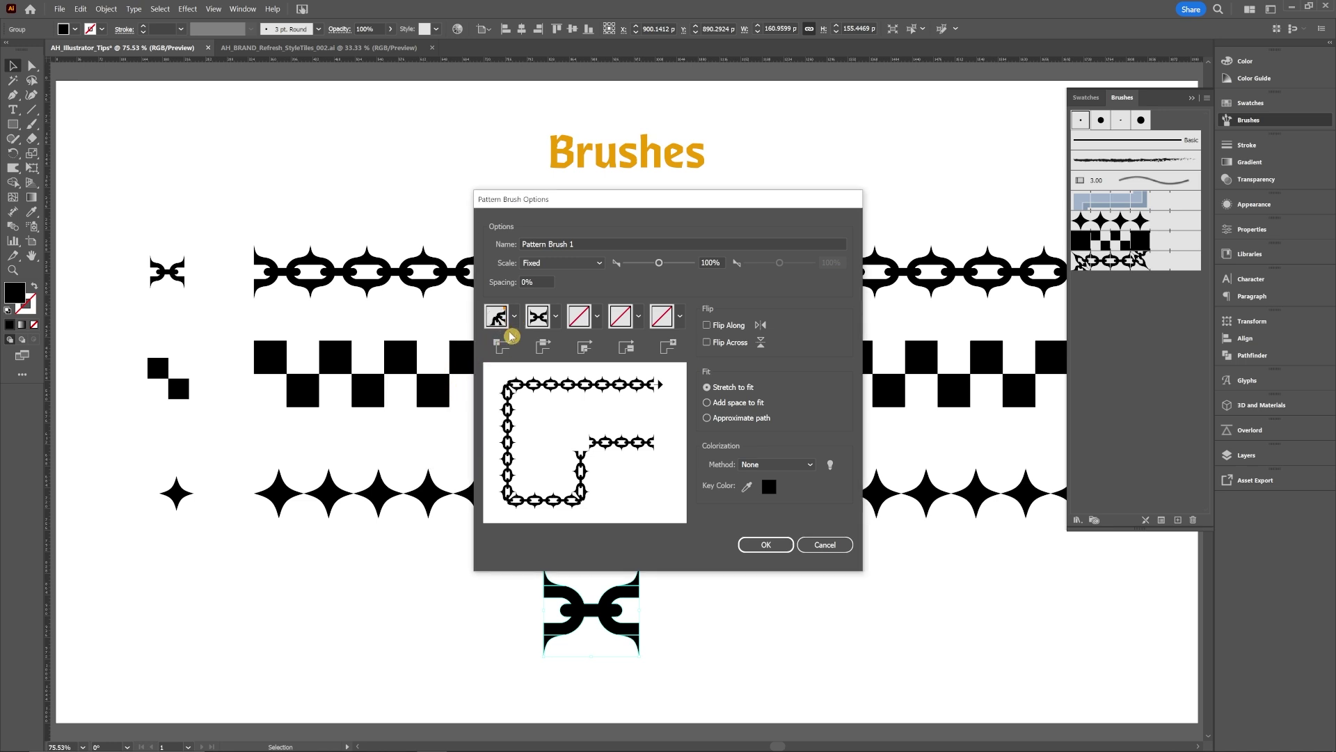
click(536, 284)
key(shift+Up)
key(shift+Up)
key(shift+Up)
key(shift+Up)
key(shift+Up)
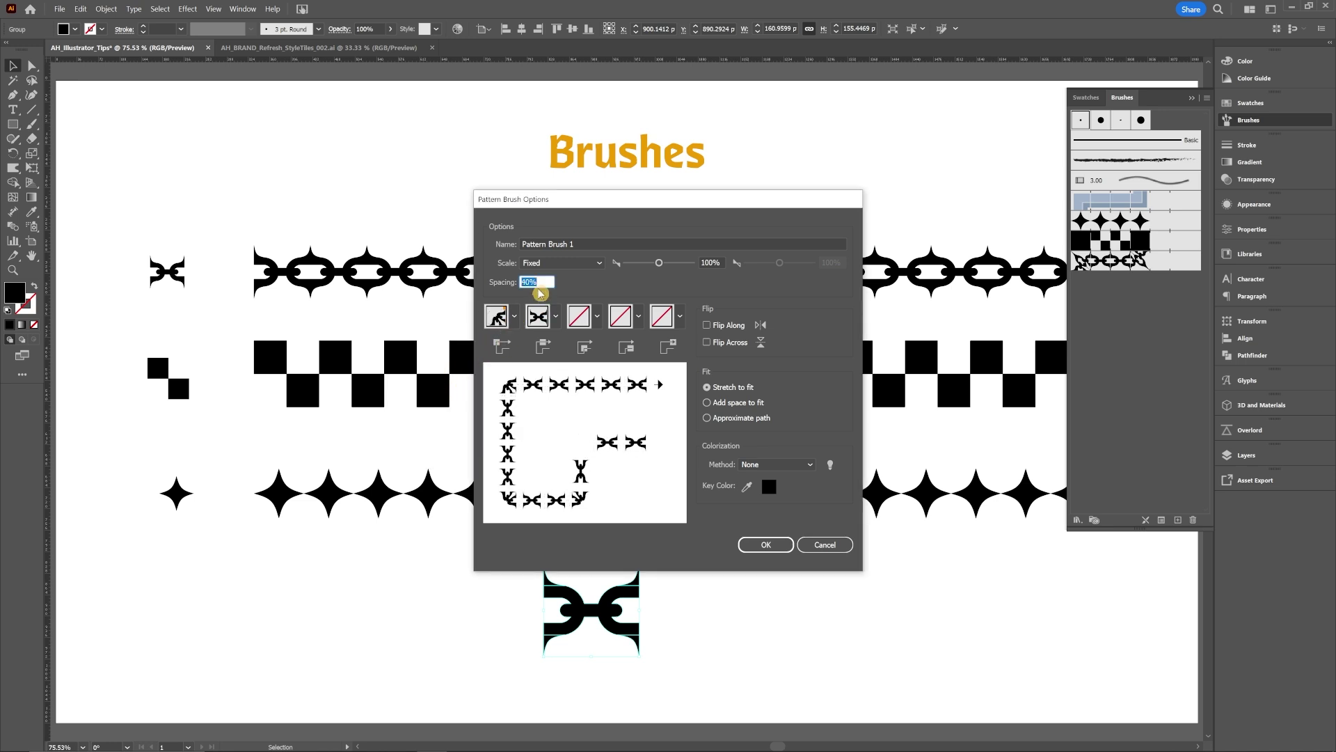
key(shift+Down)
key(shift+Down)
key(shift+Down)
key(shift+Down)
key(shift+Down)
click(766, 545)
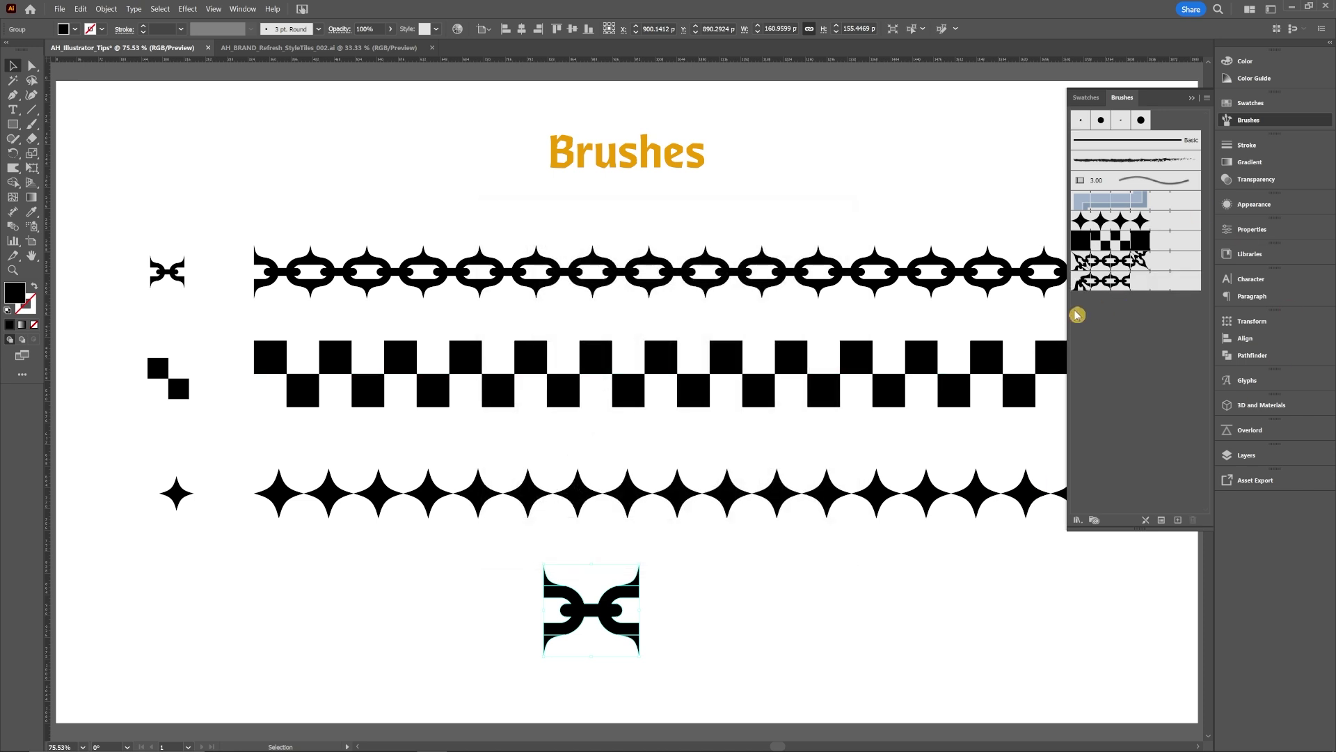
- Draw a horizontal line below the tiles, apply the chain brush, and set stroke to 0.5 pt
click(1100, 282)
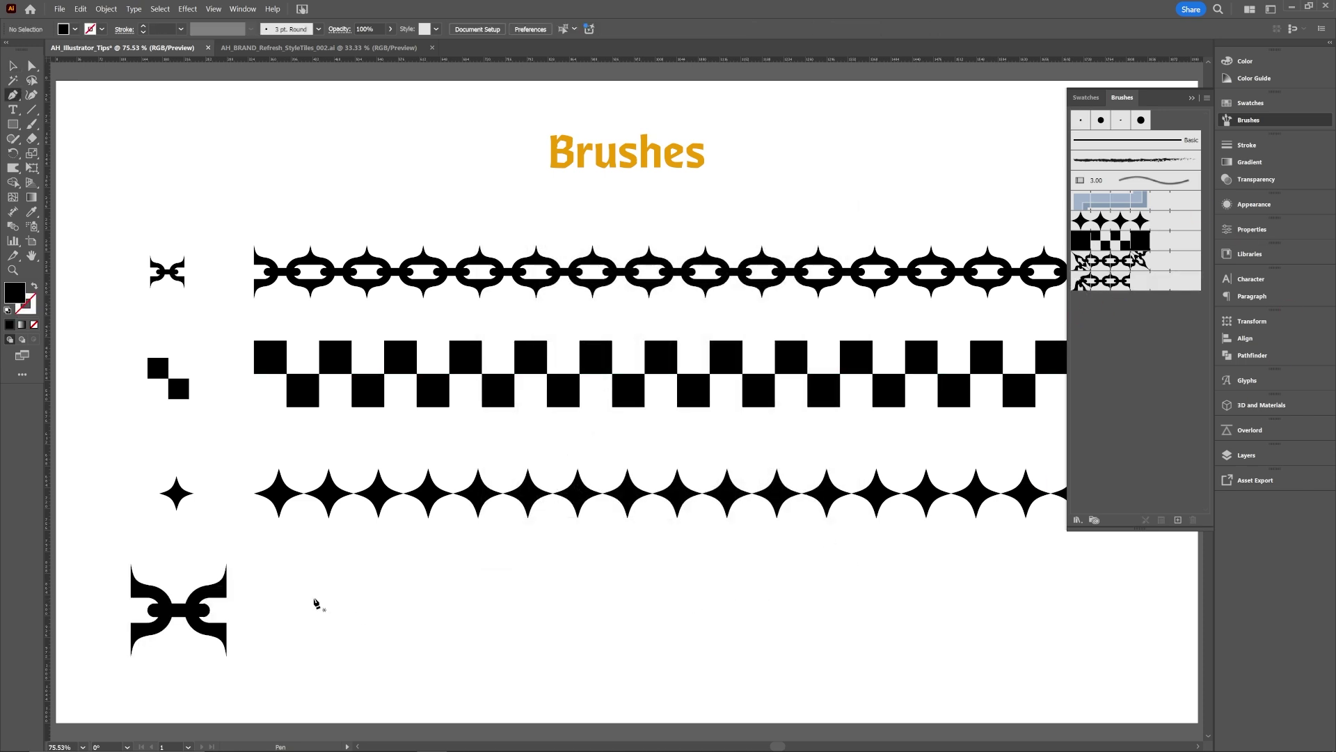
click(284, 601)
shift+click(1132, 625)
ctrl+click(1134, 350)
click(1130, 284)
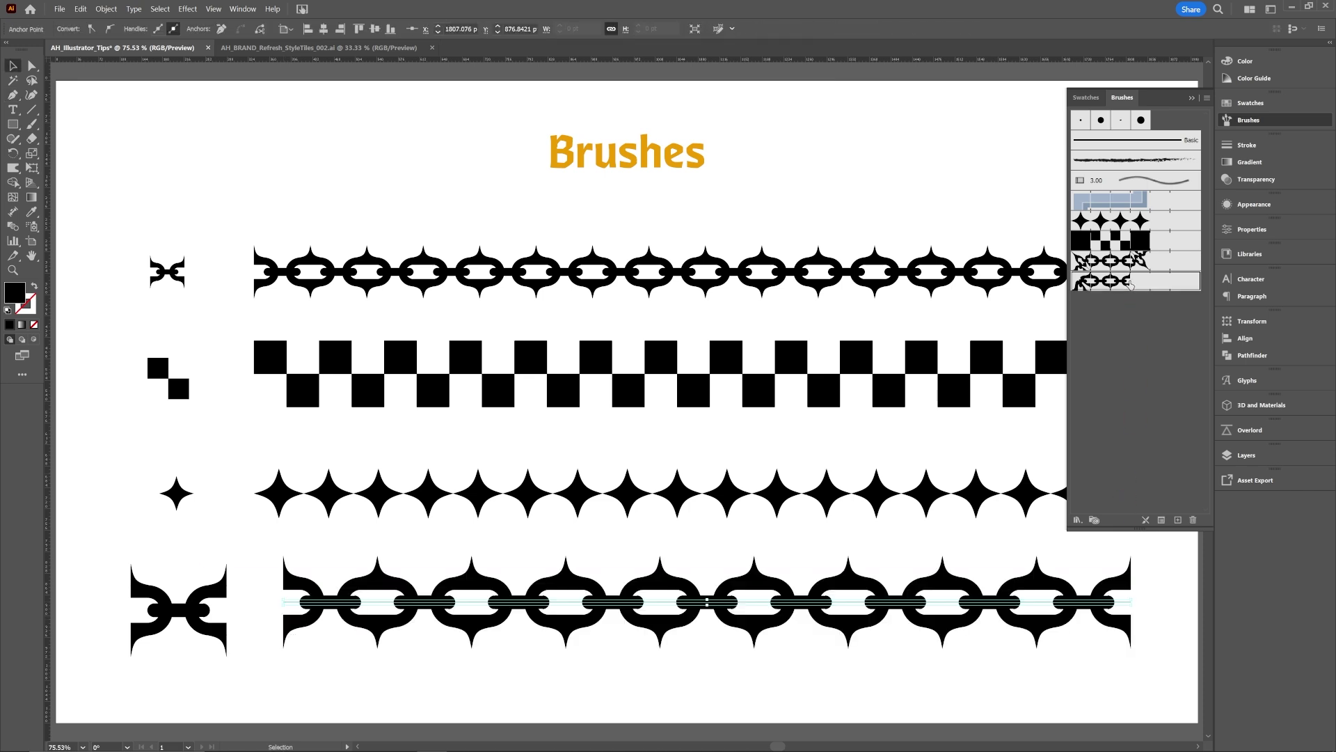
click(143, 33)
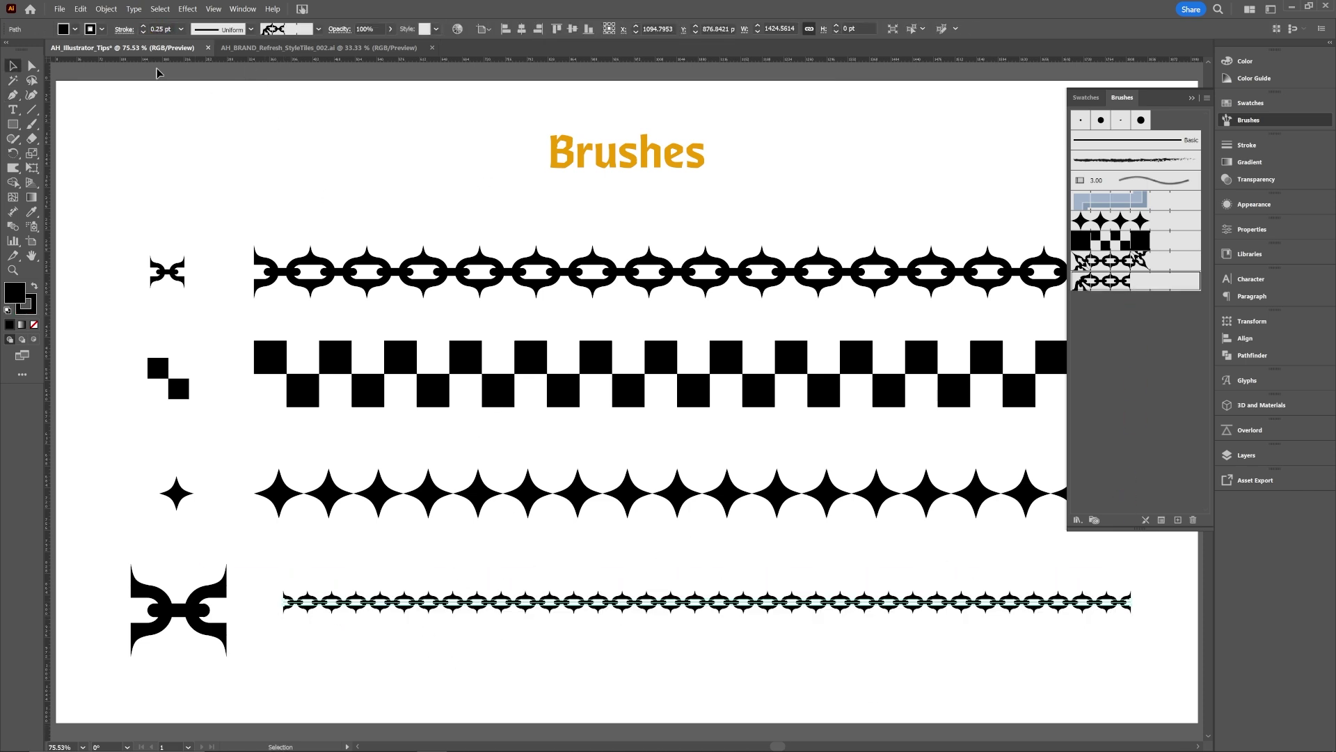
click(143, 25)
click(430, 187)
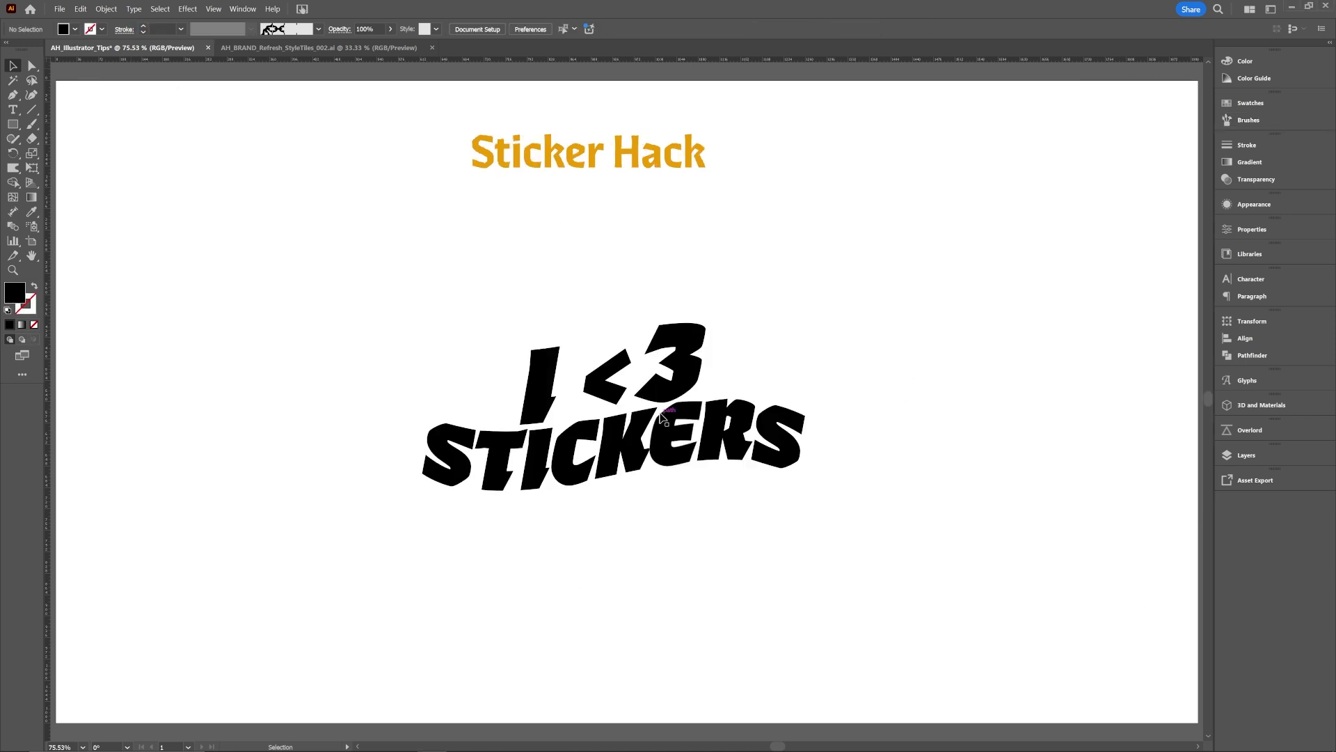
click(689, 376)
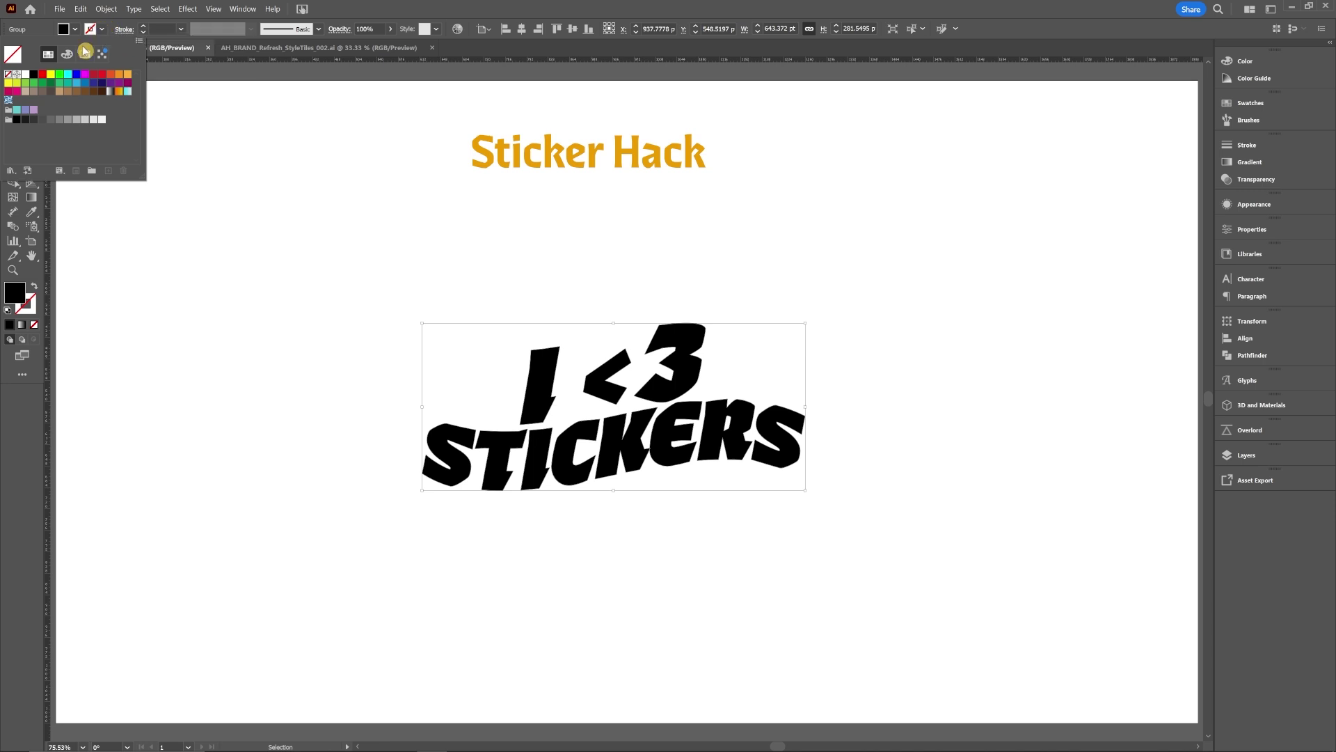
click(145, 29)
click(145, 29)
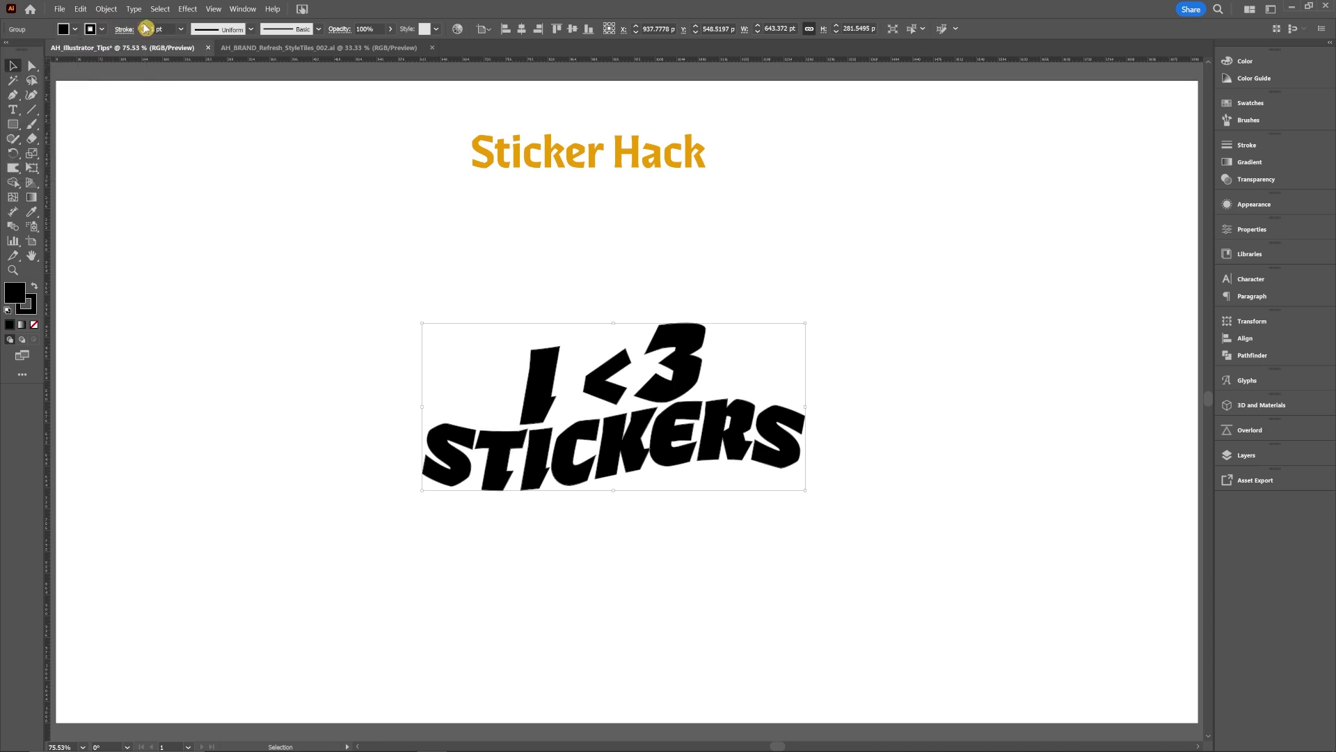
click(143, 29)
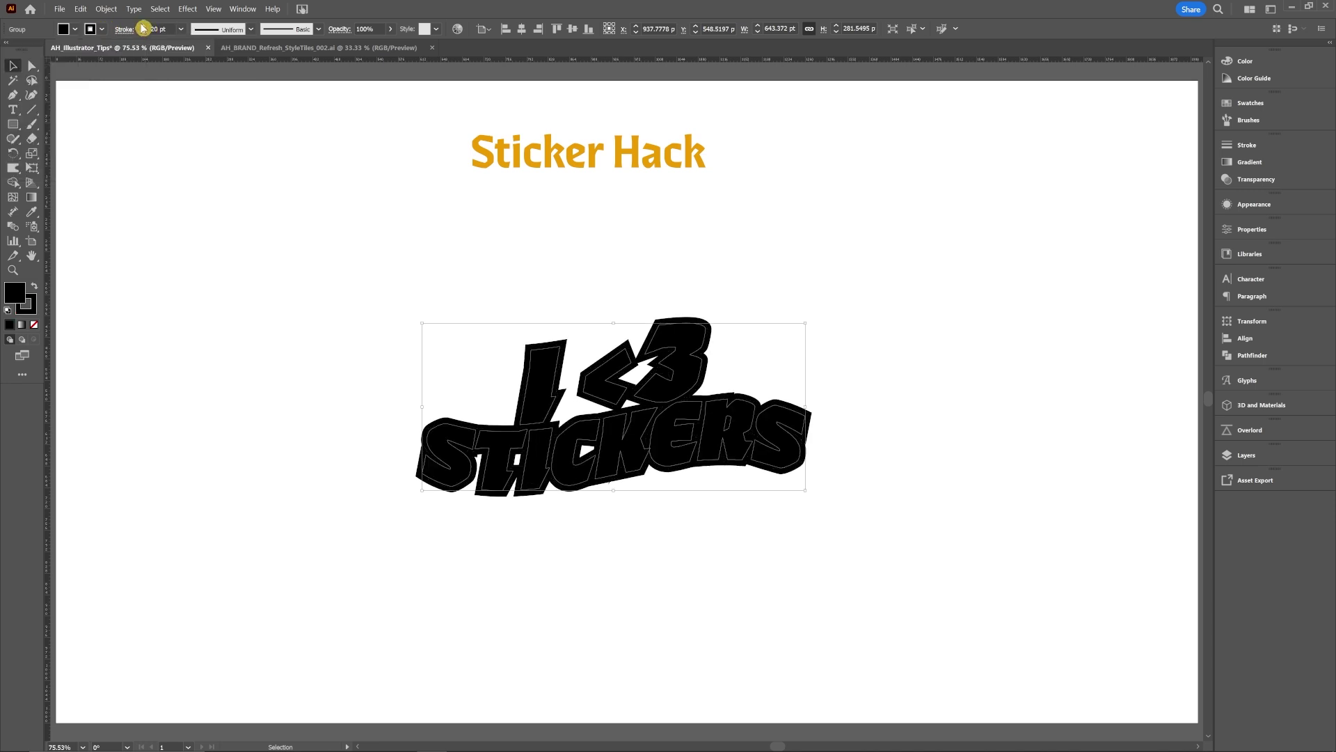
click(126, 31)
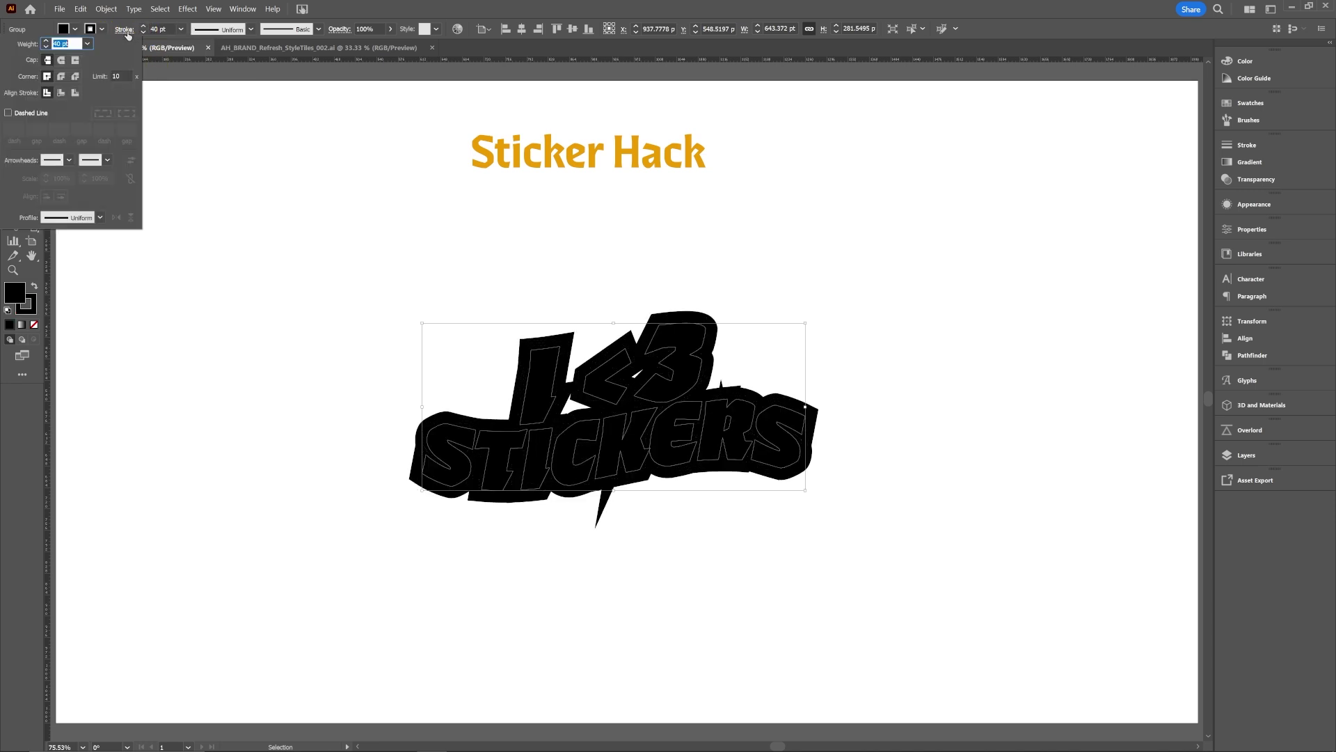
click(60, 76)
click(61, 60)
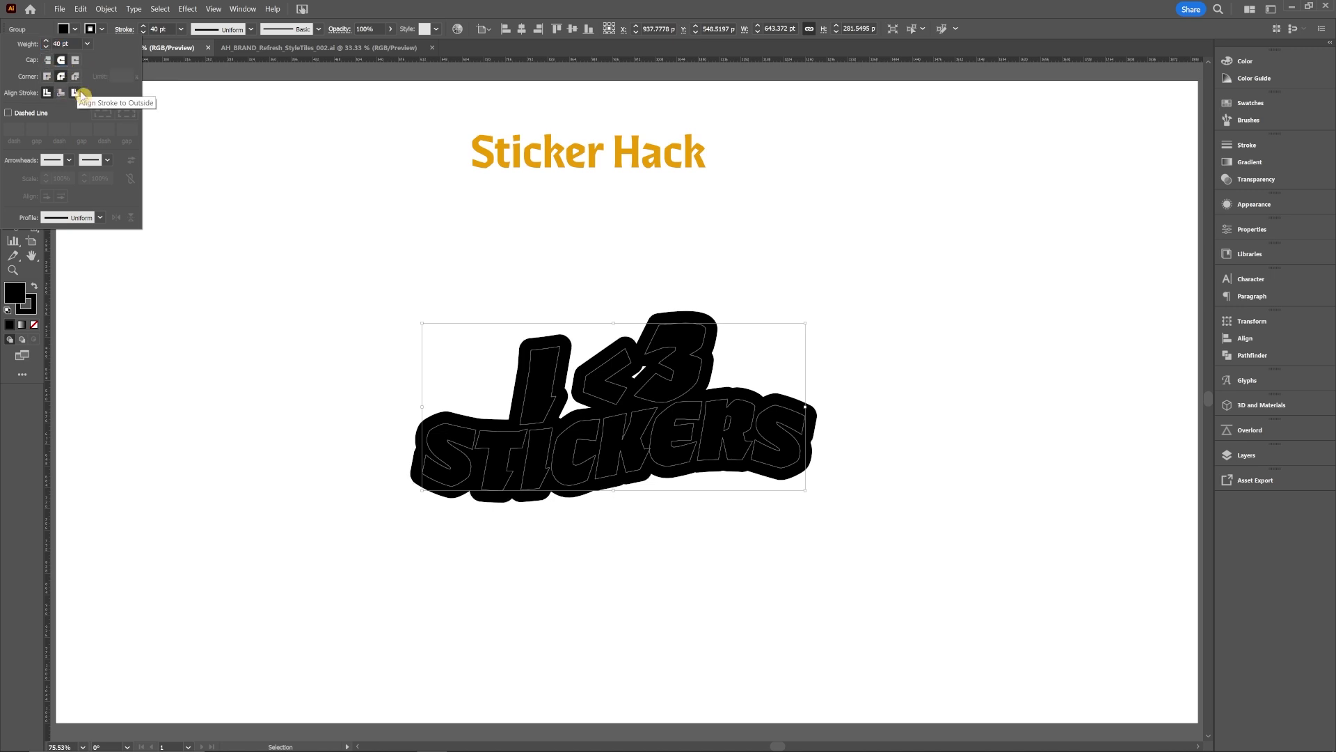
click(46, 75)
click(77, 94)
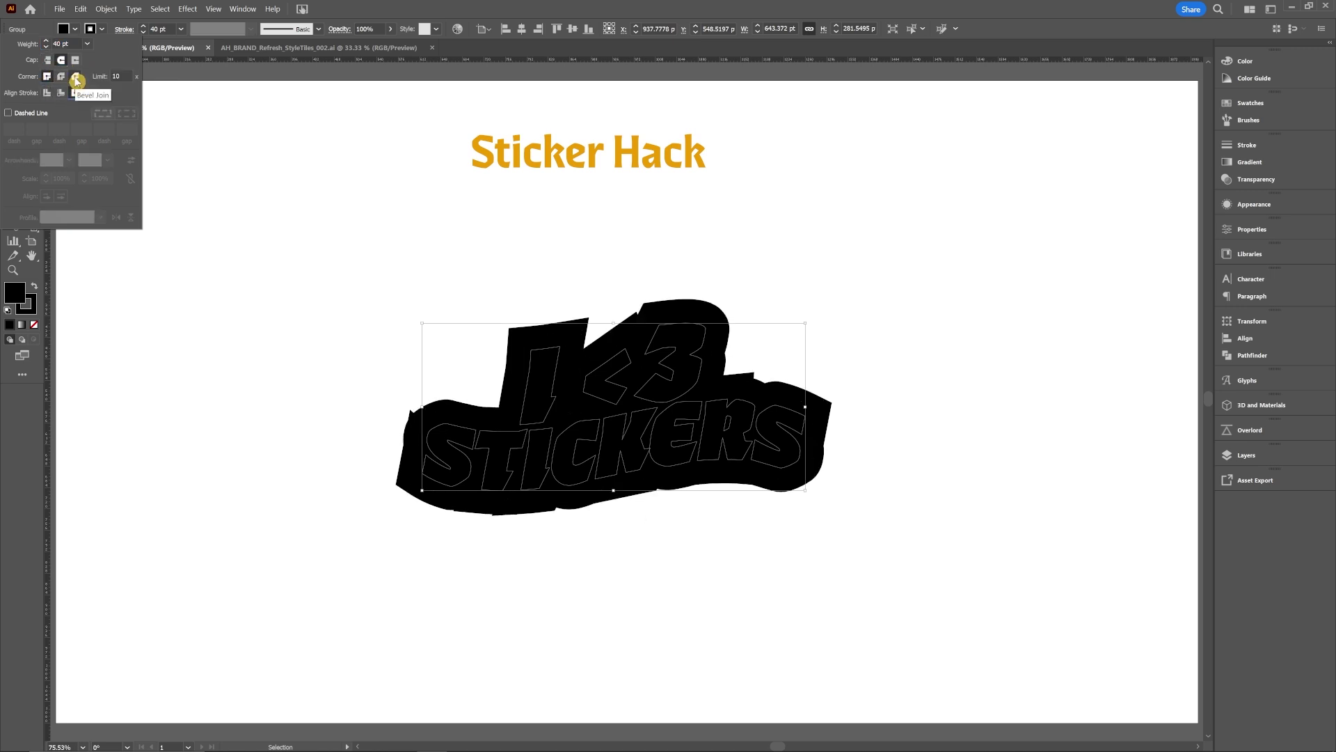
click(75, 76)
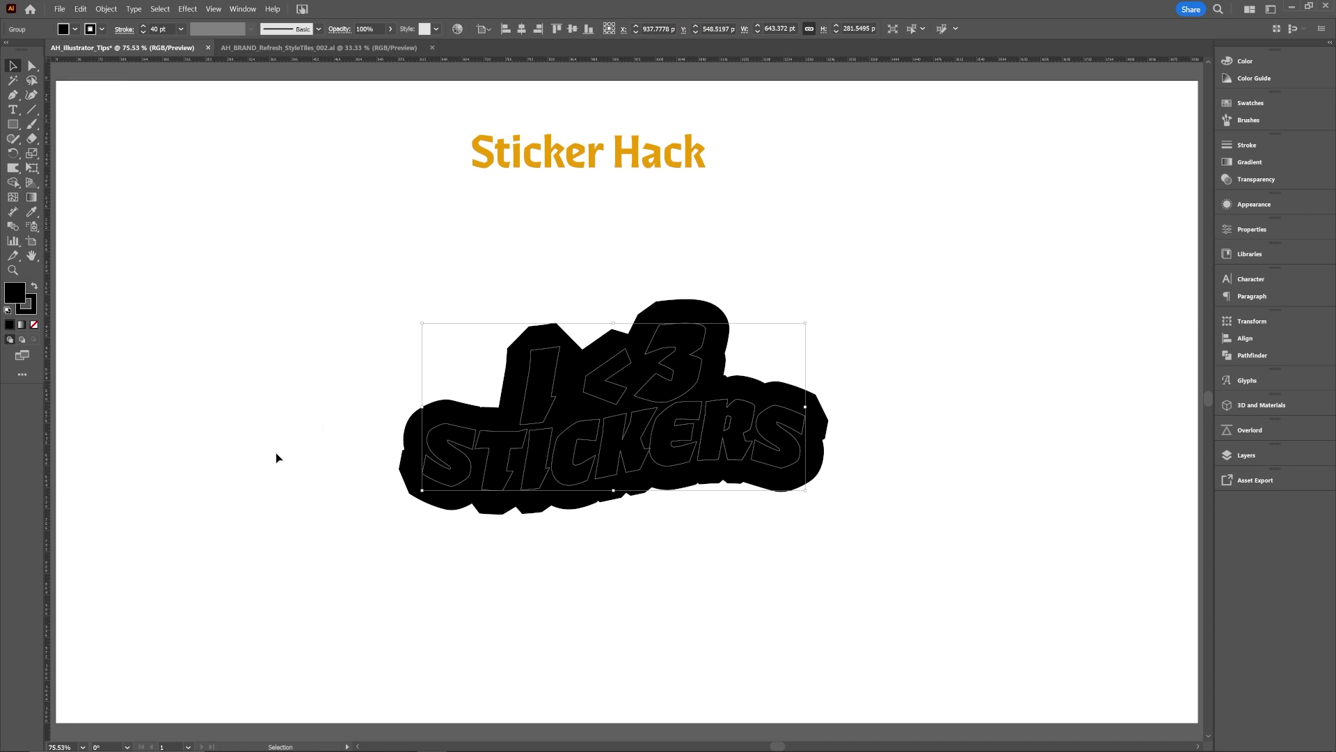
click(383, 352)
click(531, 468)
click(878, 342)
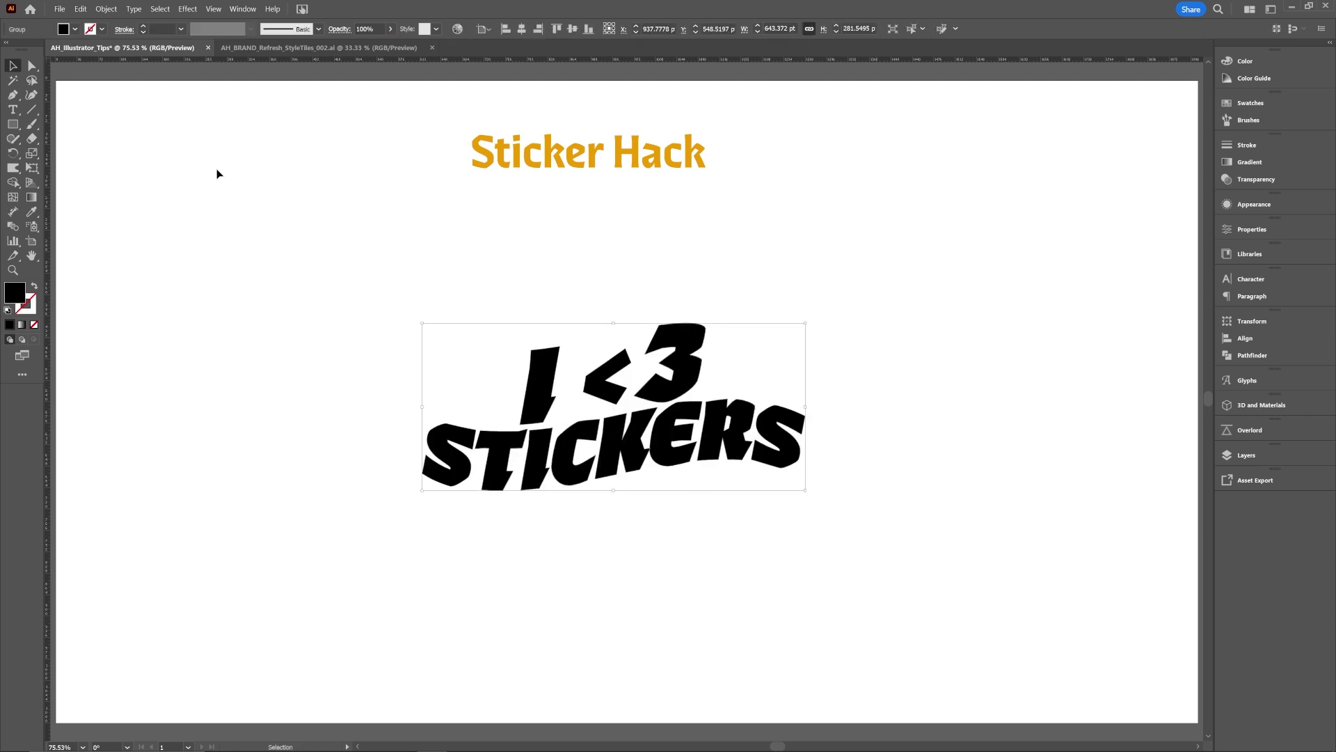
- Apply Object > Path > Offset Path with a 30 pt offset and Round joins to the lettering
click(106, 8)
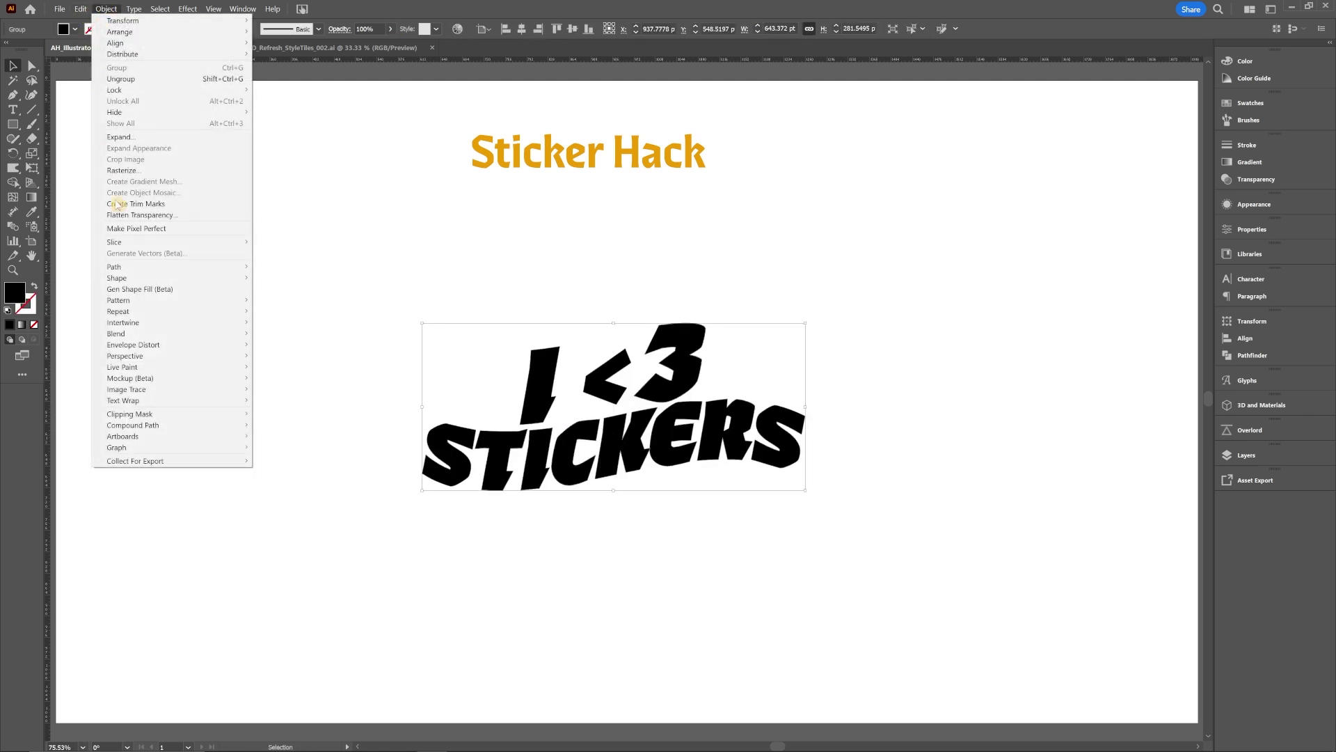
mouse_move(118, 267)
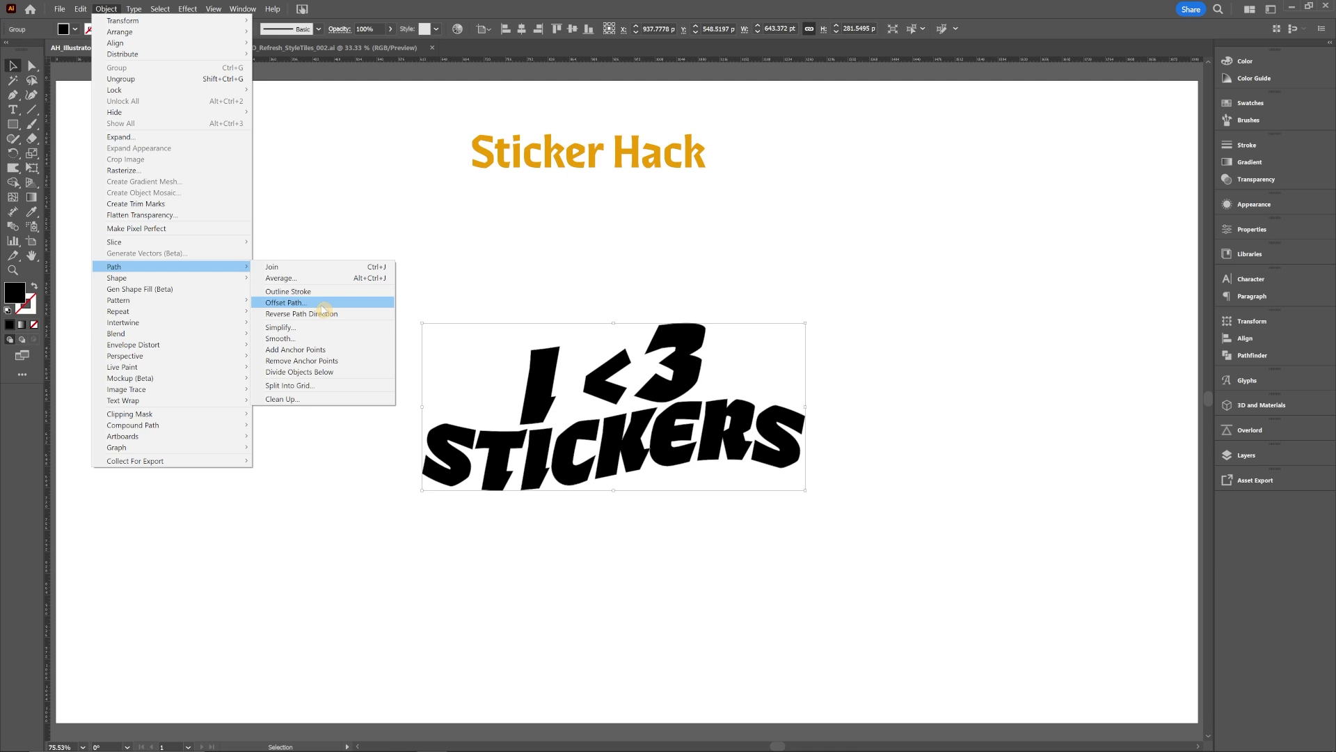
click(325, 304)
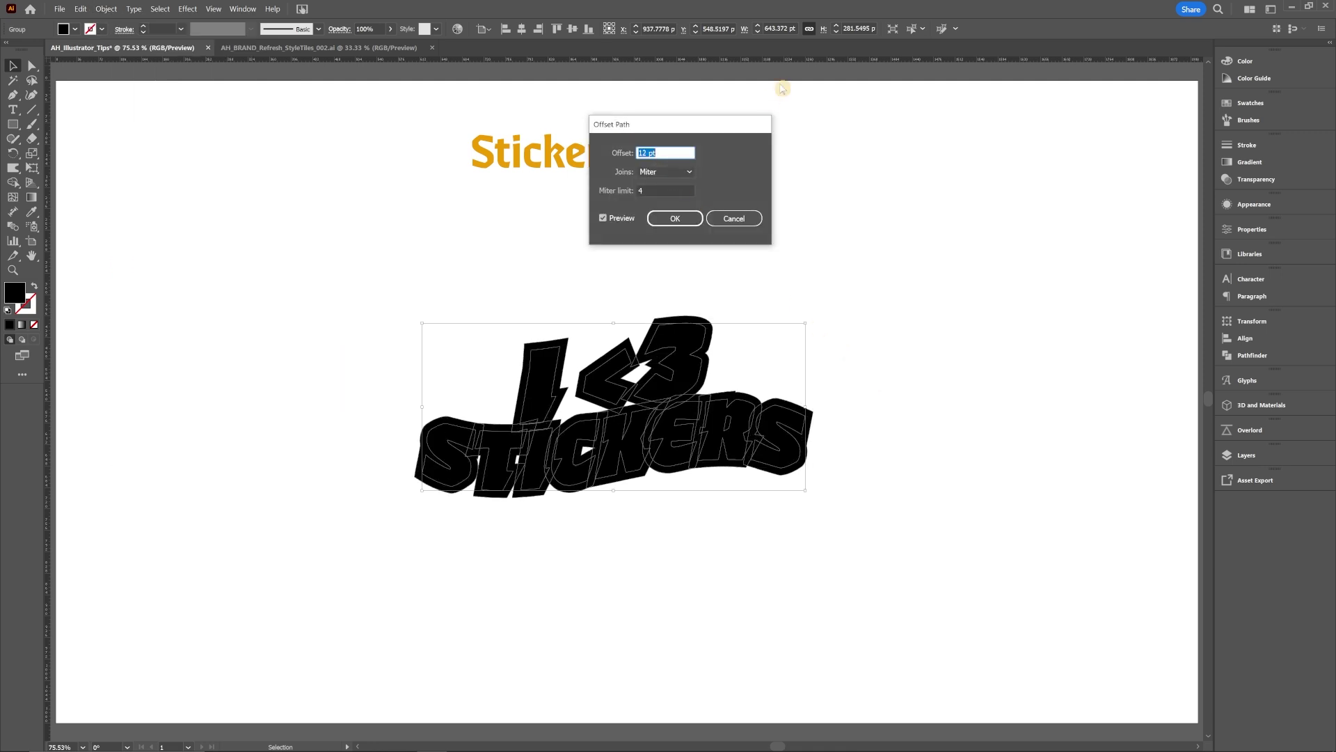
key(Up)
key(Up)
key(Up)
key(Up)
key(Up)
key(Up)
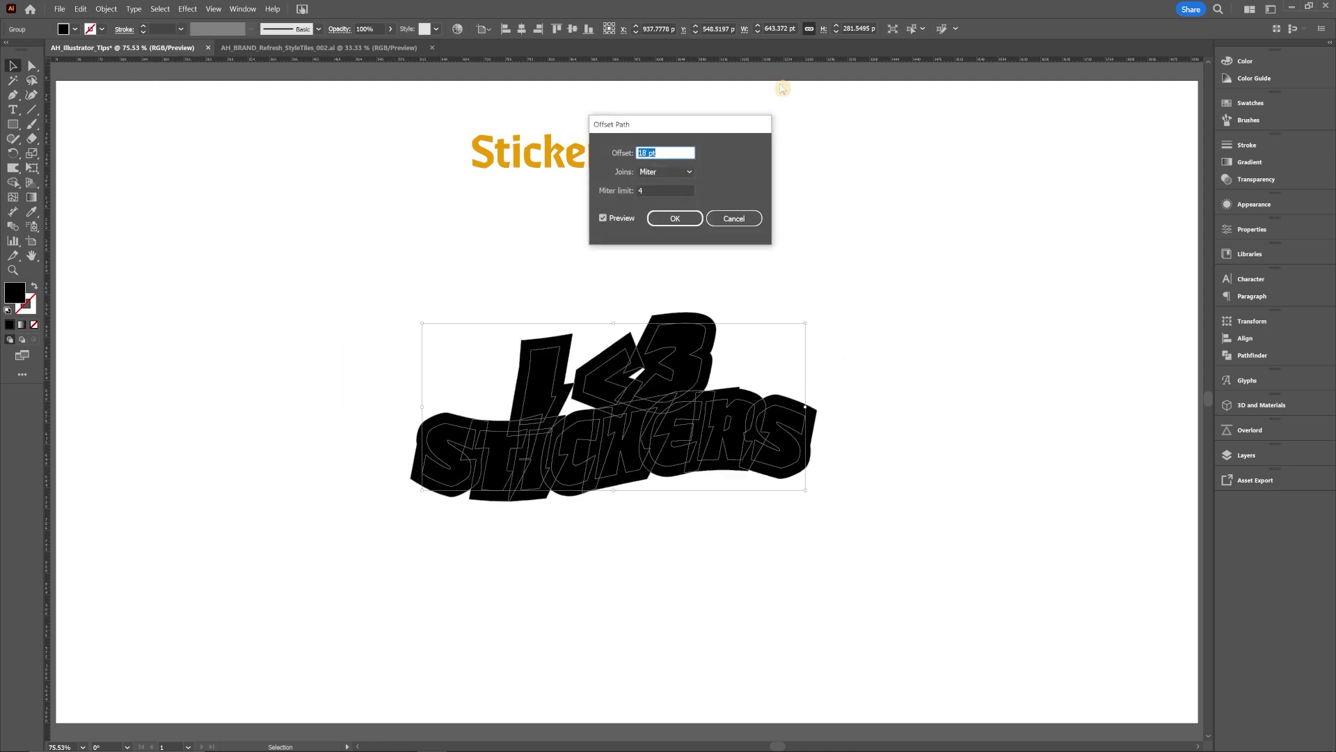
key(Up)
key(Up)
key(Up)
key(Up)
key(Up)
key(Up)
key(Up)
key(Up)
key(Up)
key(Up)
key(Up)
key(Up)
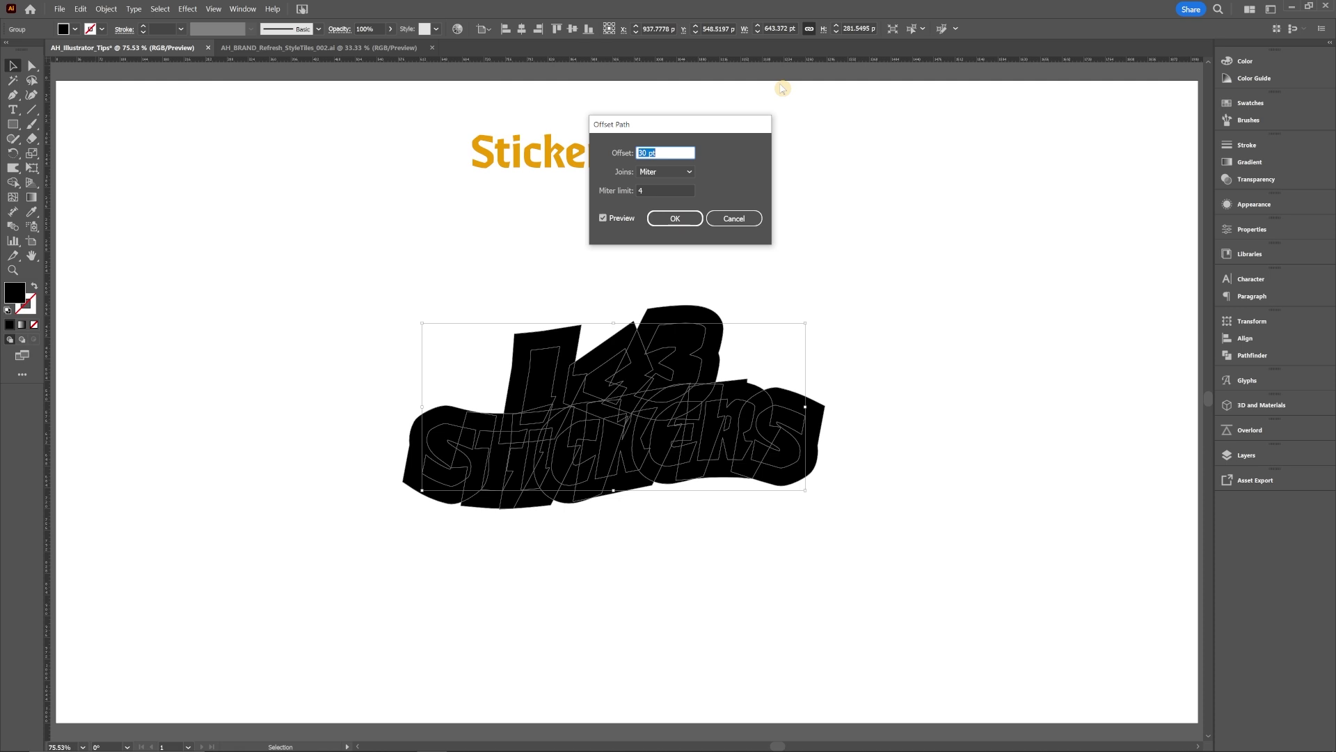
click(654, 171)
click(669, 194)
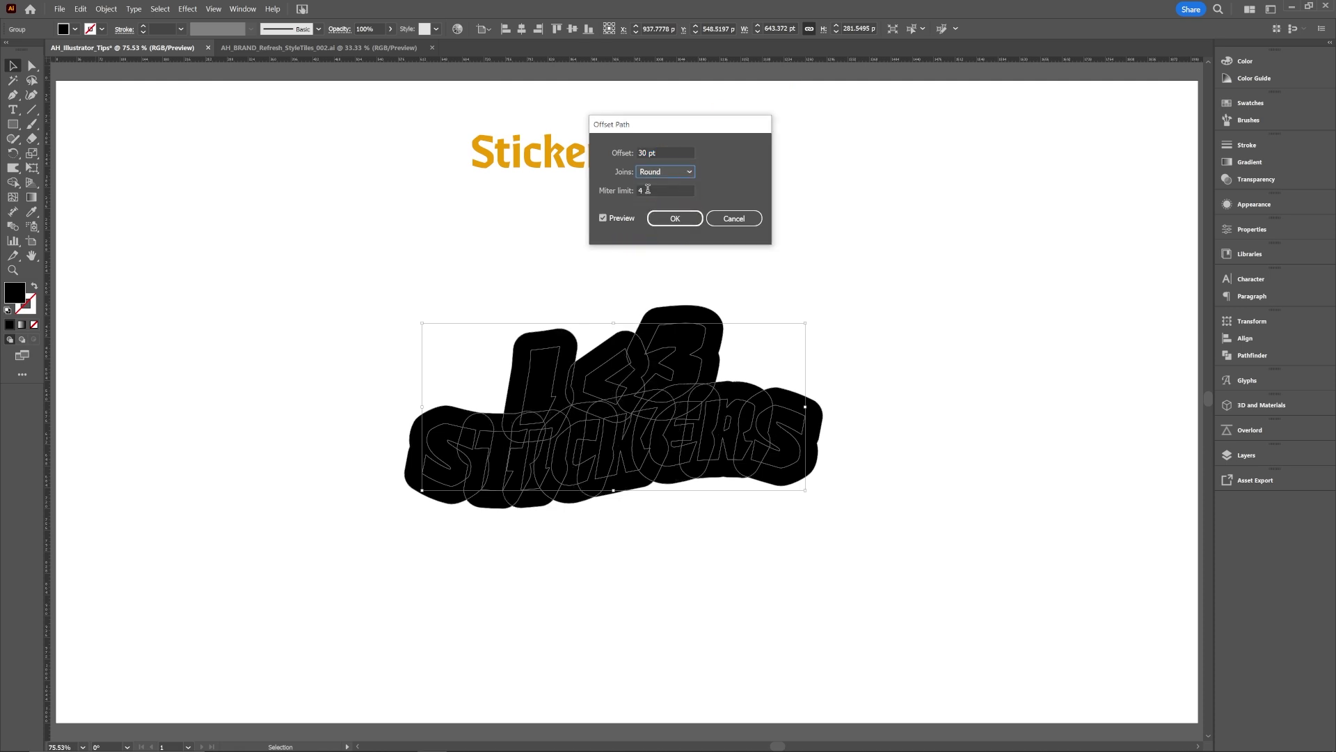
click(675, 219)
drag(645, 336, 640, 305)
key(ctrl+z)
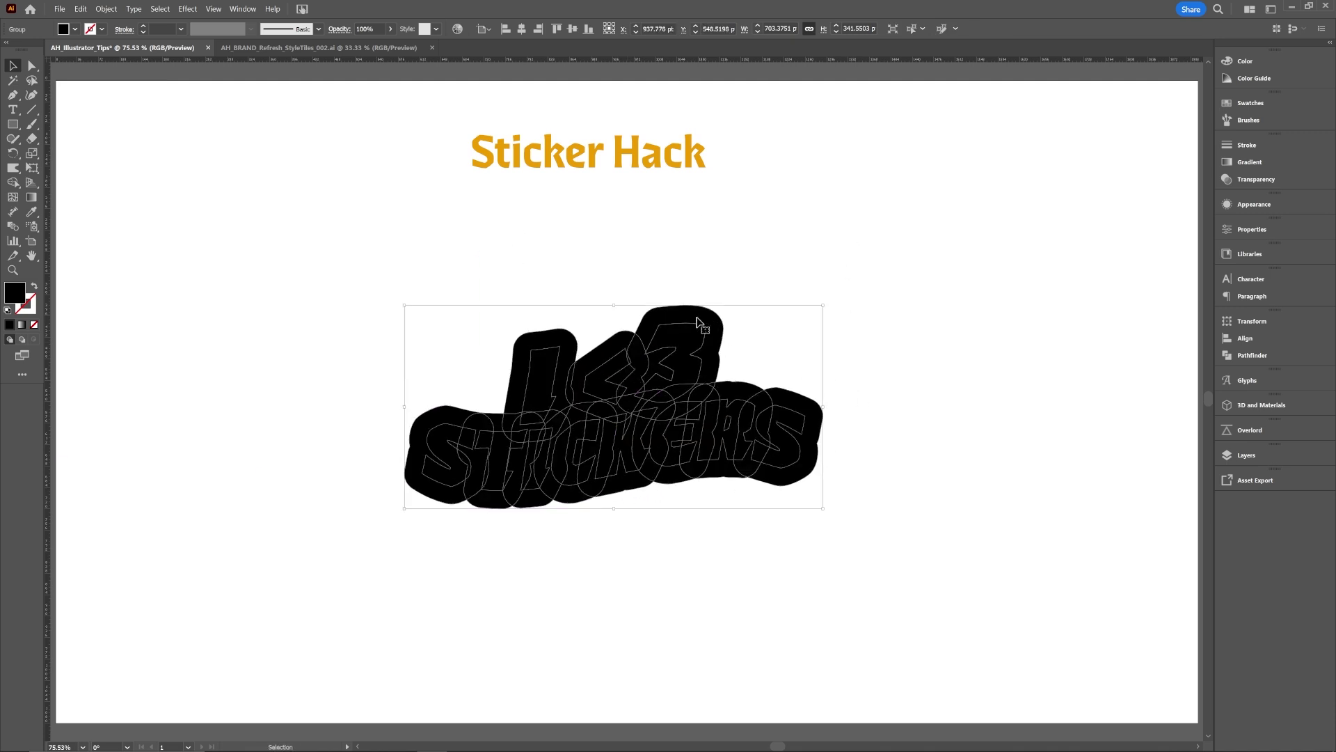
- Inside the lettering group, select the letters and pull them aside to inspect the outline, then undo
double_click(691, 348)
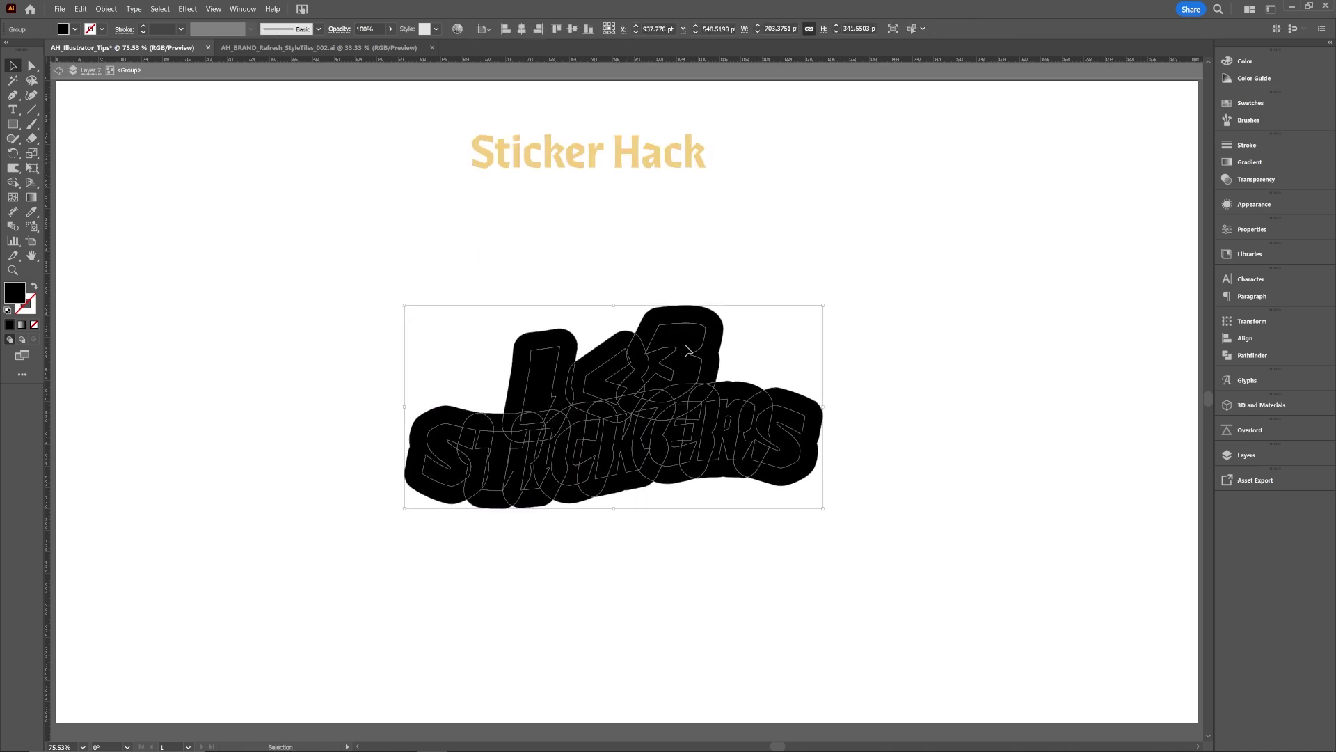
click(685, 349)
shift+click(597, 381)
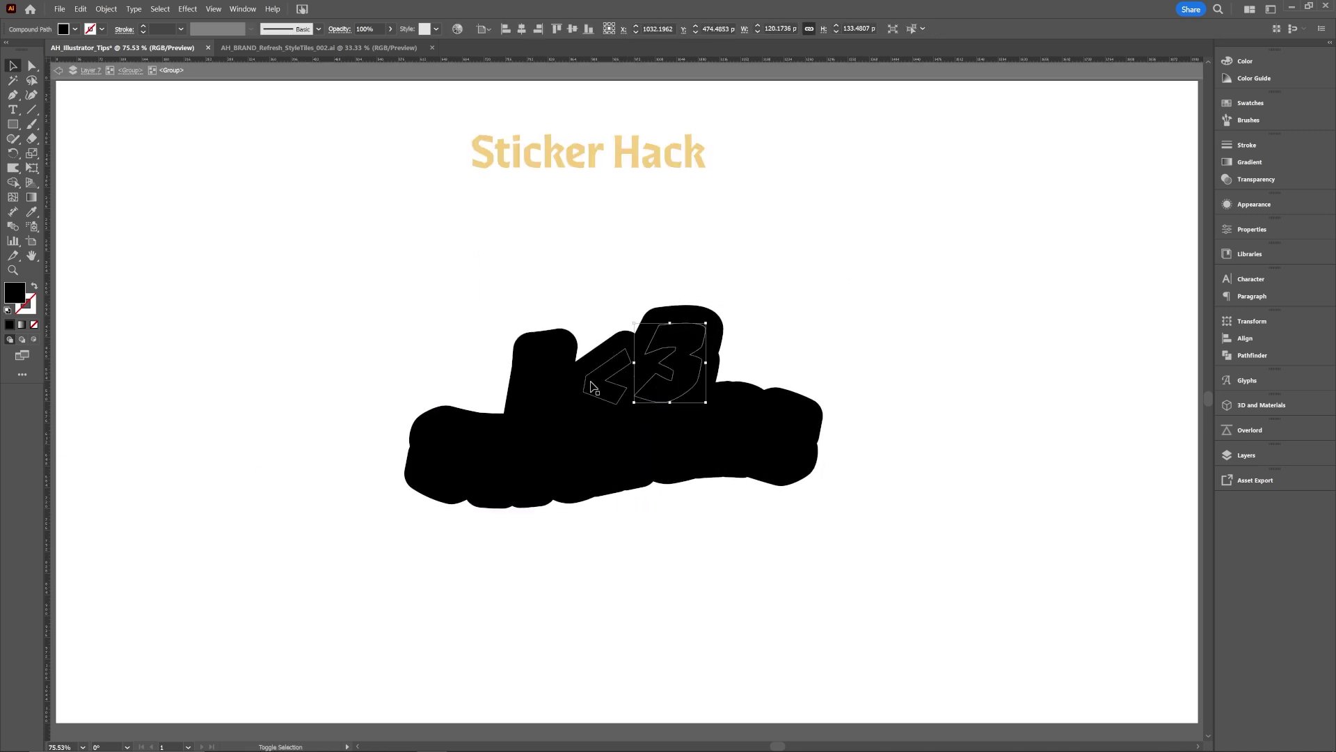
shift+click(538, 389)
drag(362, 316, 914, 574)
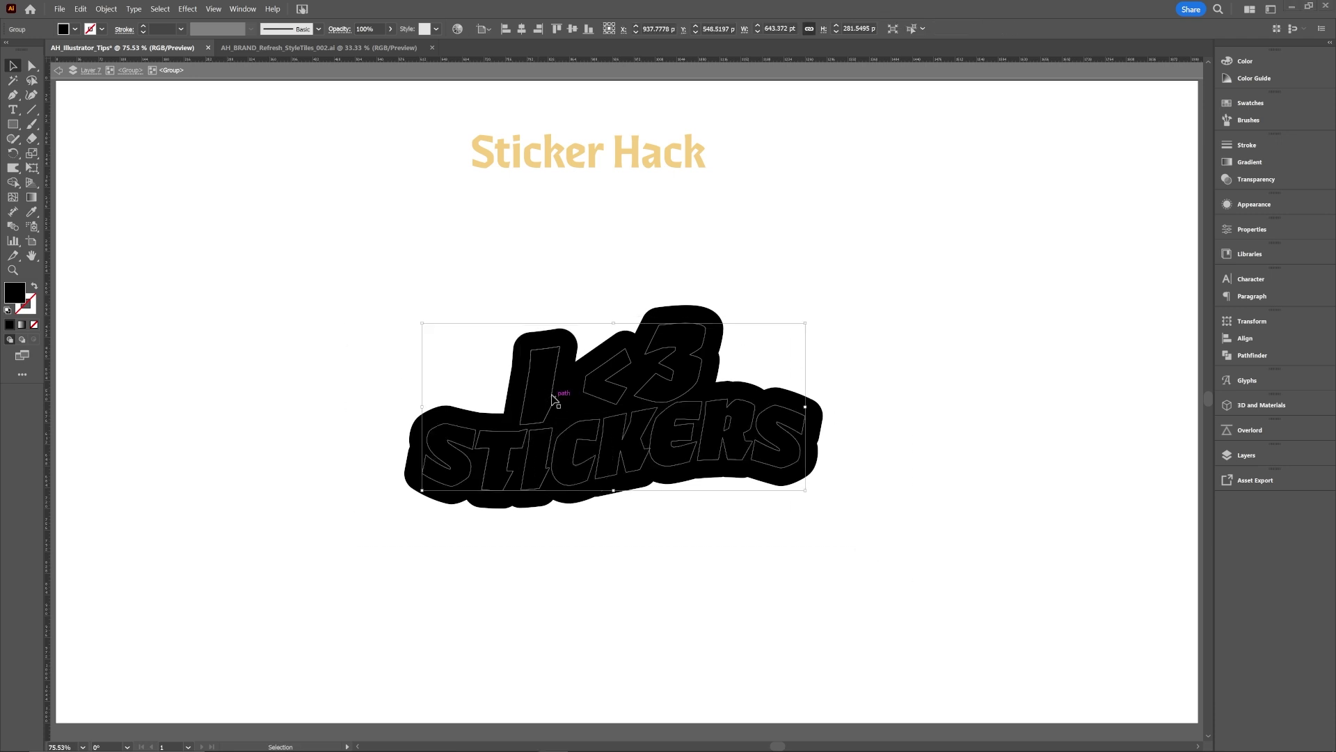
drag(552, 398, 672, 259)
key(ctrl+z)
- Unite the offset outline shapes into one black silhouette, exit isolation mode and collapse Pathfinder
drag(338, 294, 926, 529)
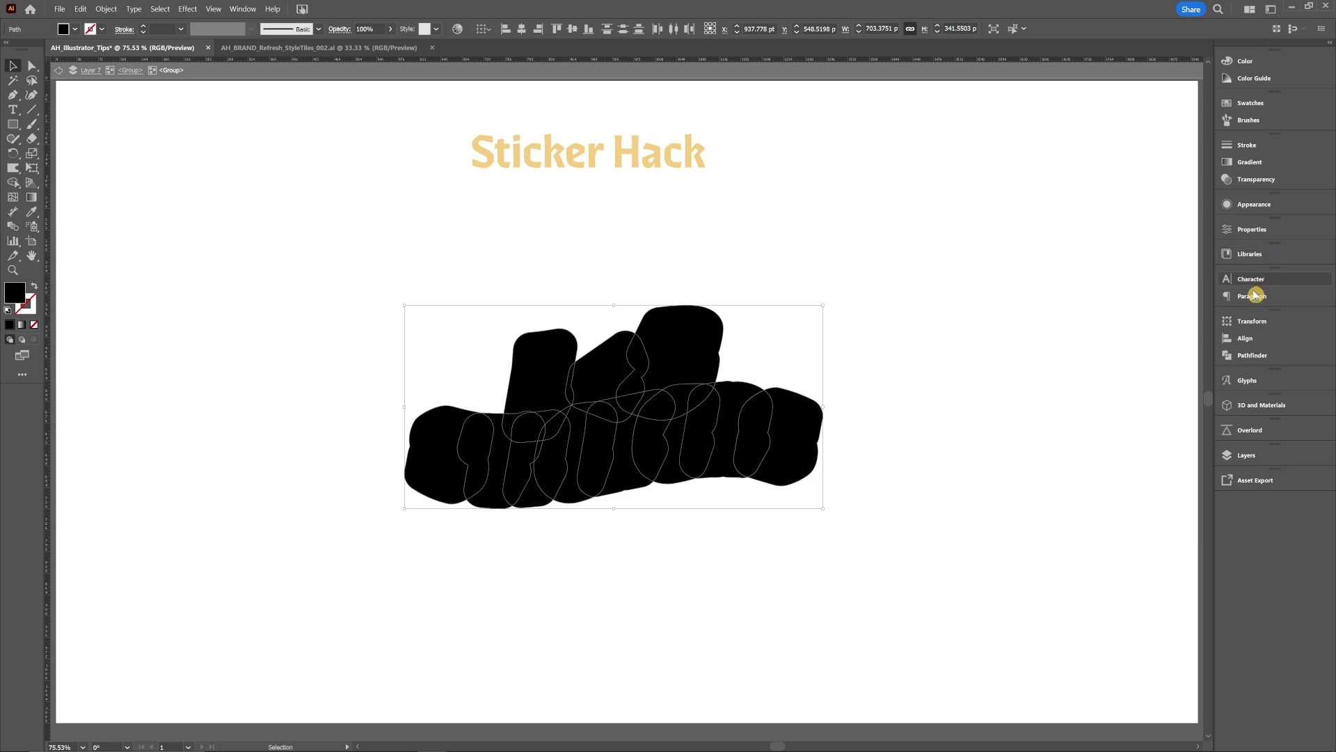
click(1253, 355)
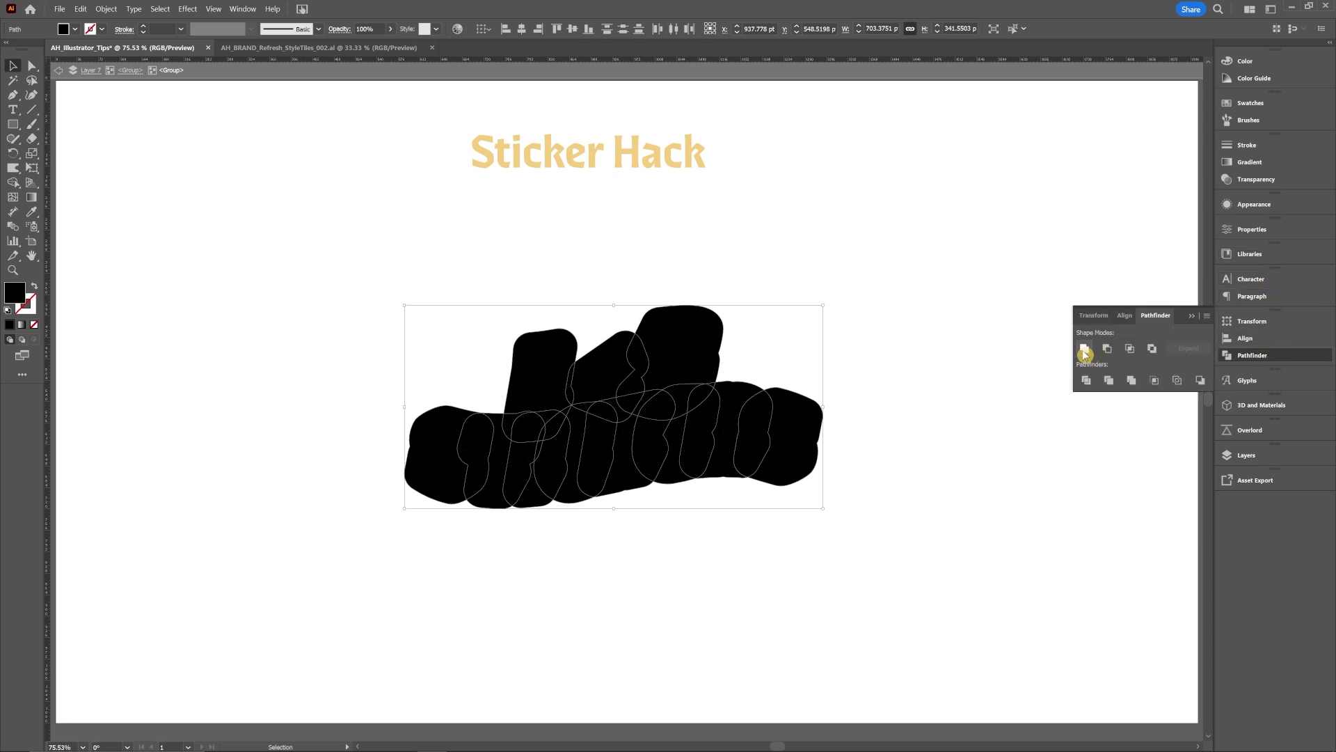
click(1084, 348)
click(936, 333)
click(780, 391)
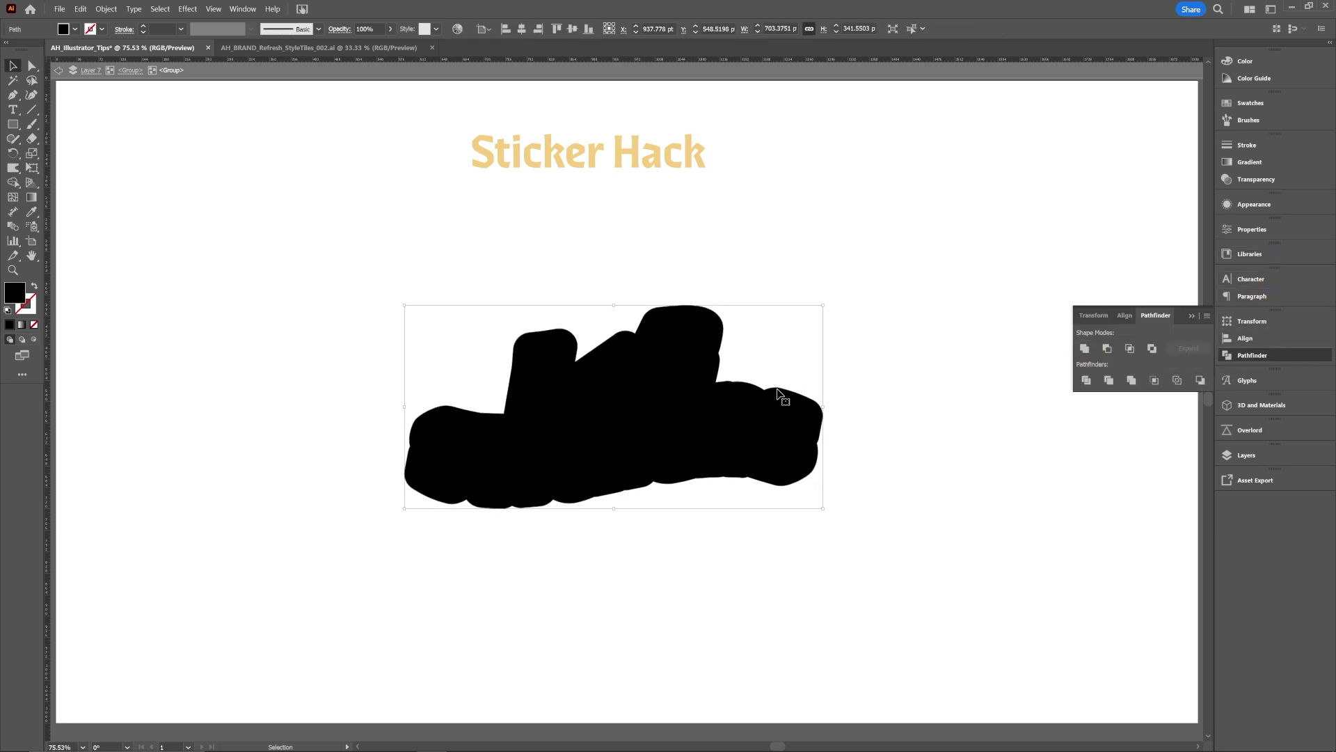
key(ctrl+f)
double_click(974, 293)
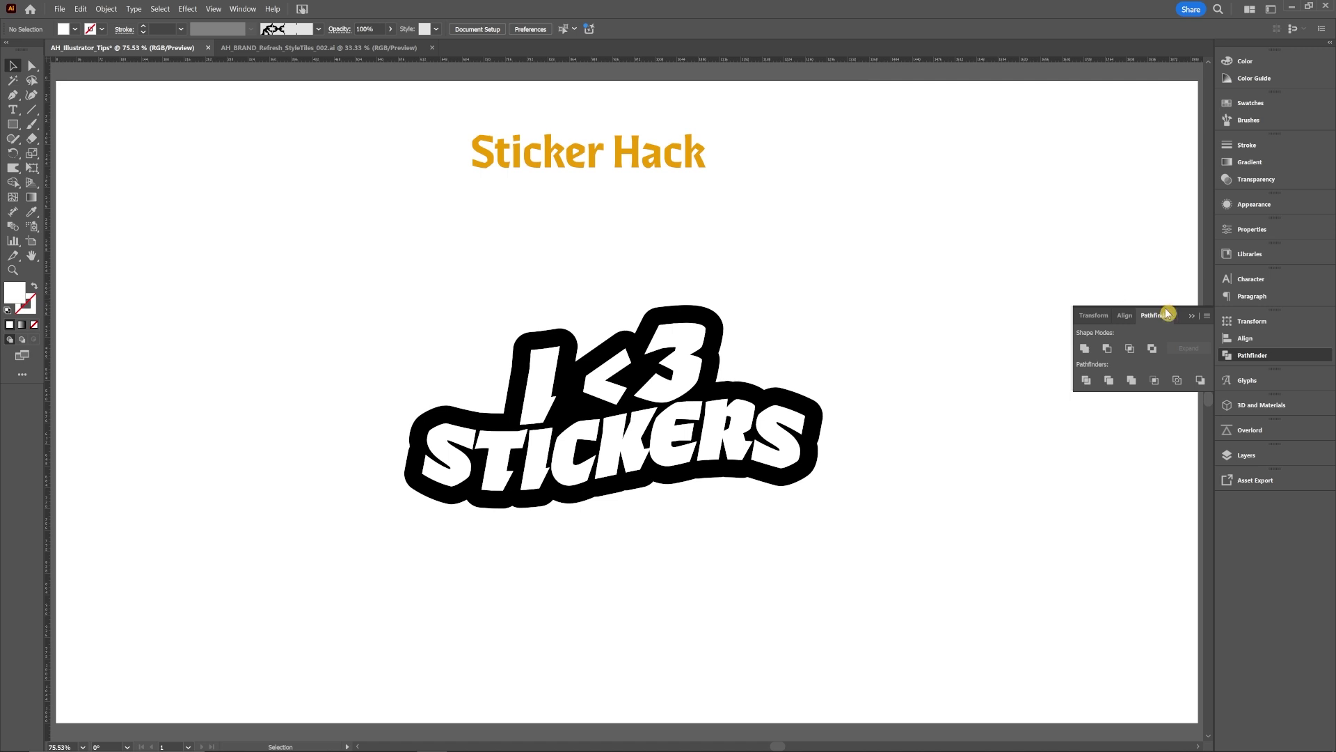
click(1191, 317)
drag(844, 495, 849, 500)
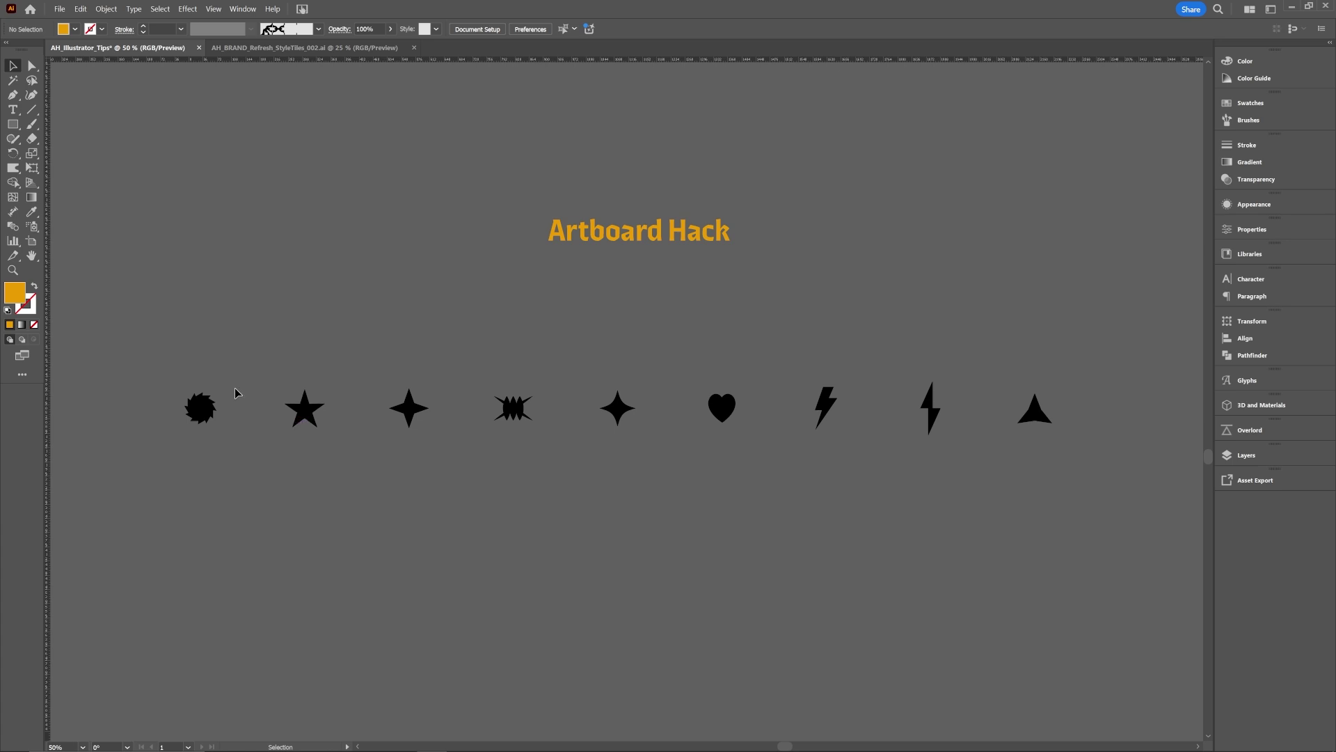
- Bring the Artboard Hack icon row into view and select the black burst shape
scroll(229, 302, up, 1)
scroll(374, 339, down, 1)
drag(375, 339, 367, 333)
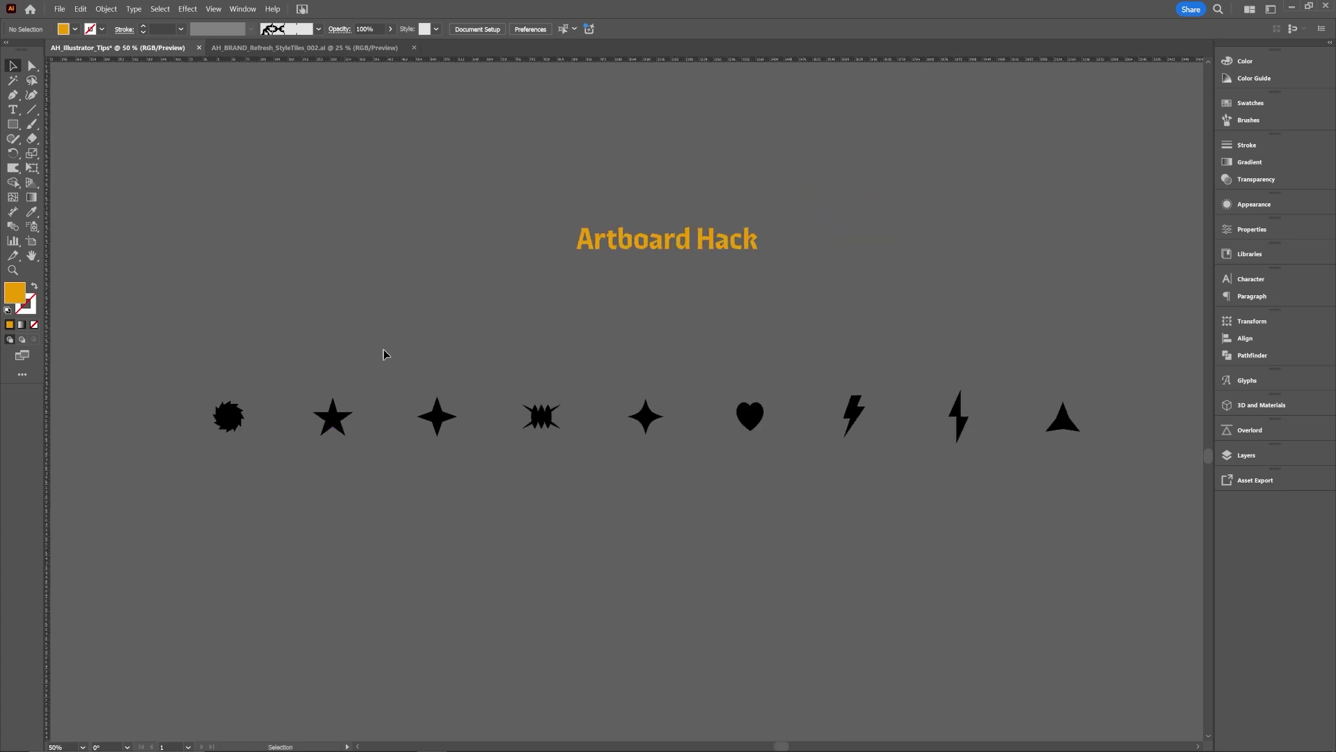
click(230, 430)
scroll(235, 418, up, 3)
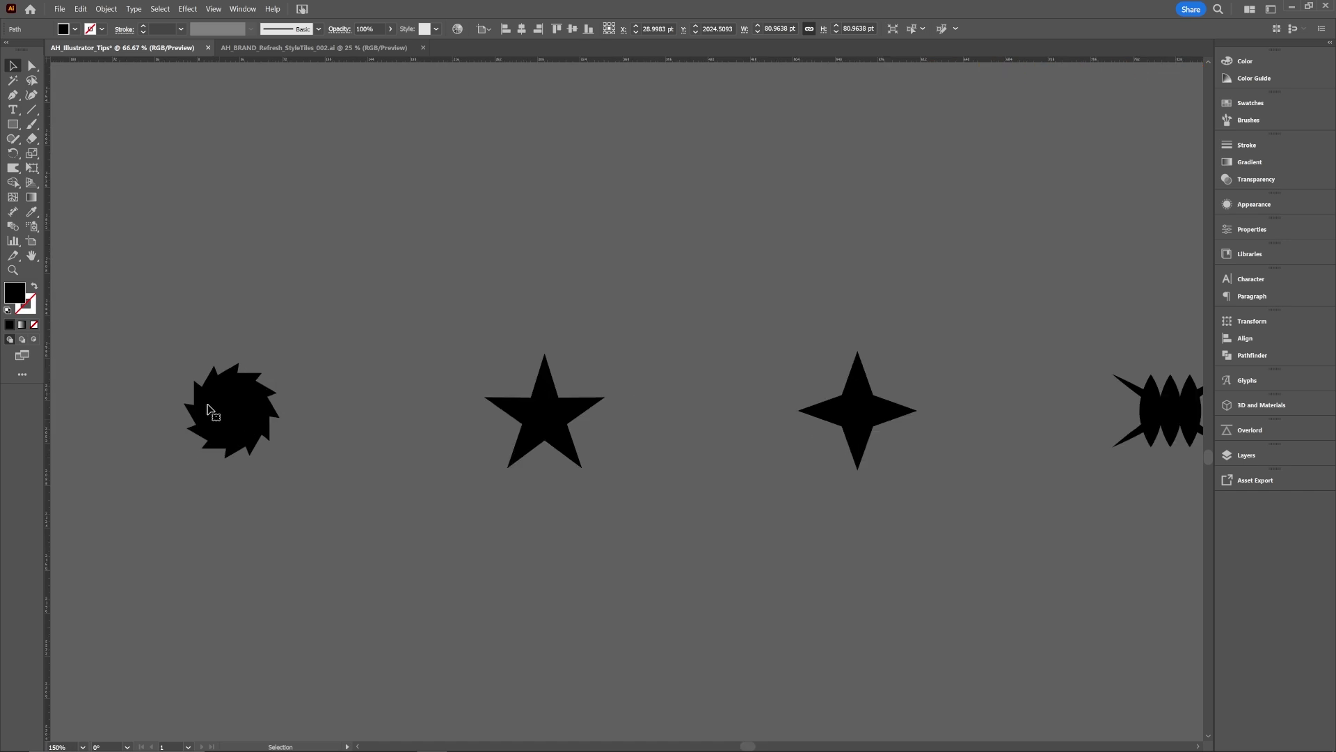
scroll(466, 339, down, 1)
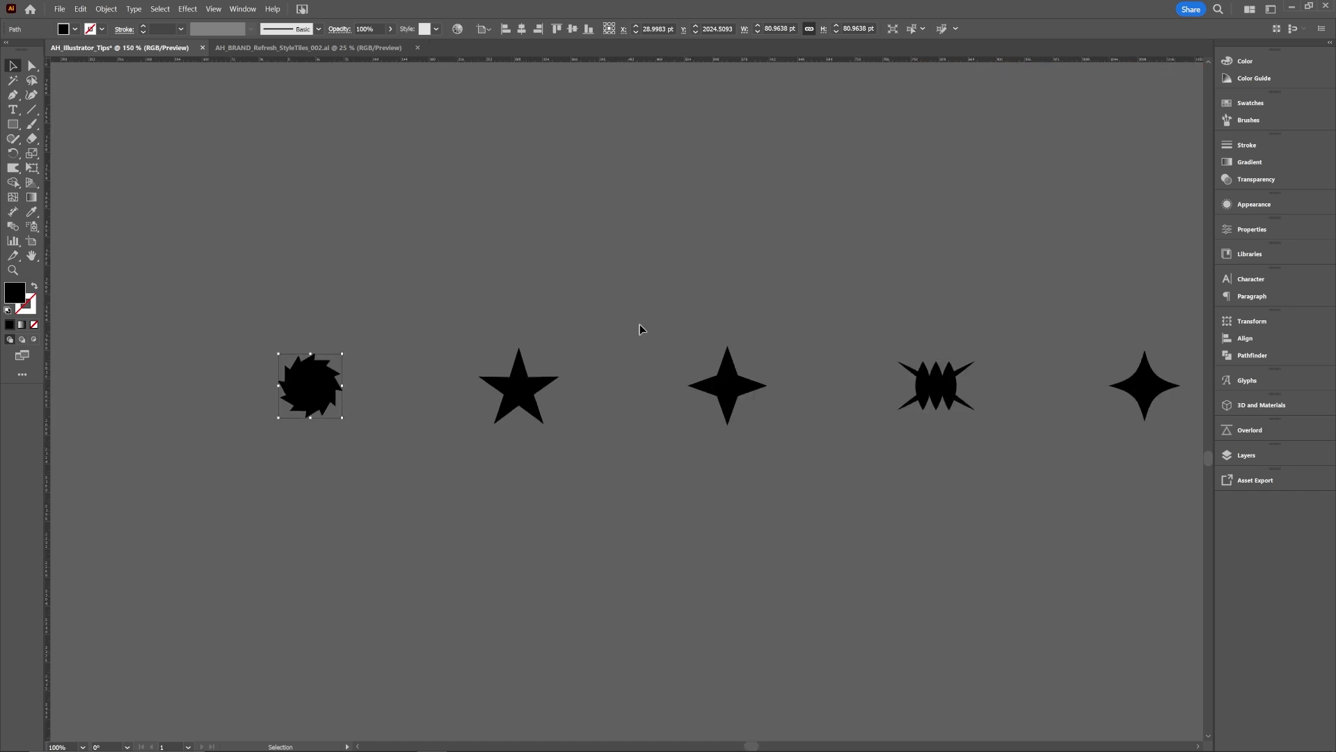
drag(811, 296, 522, 379)
scroll(635, 336, down, 1)
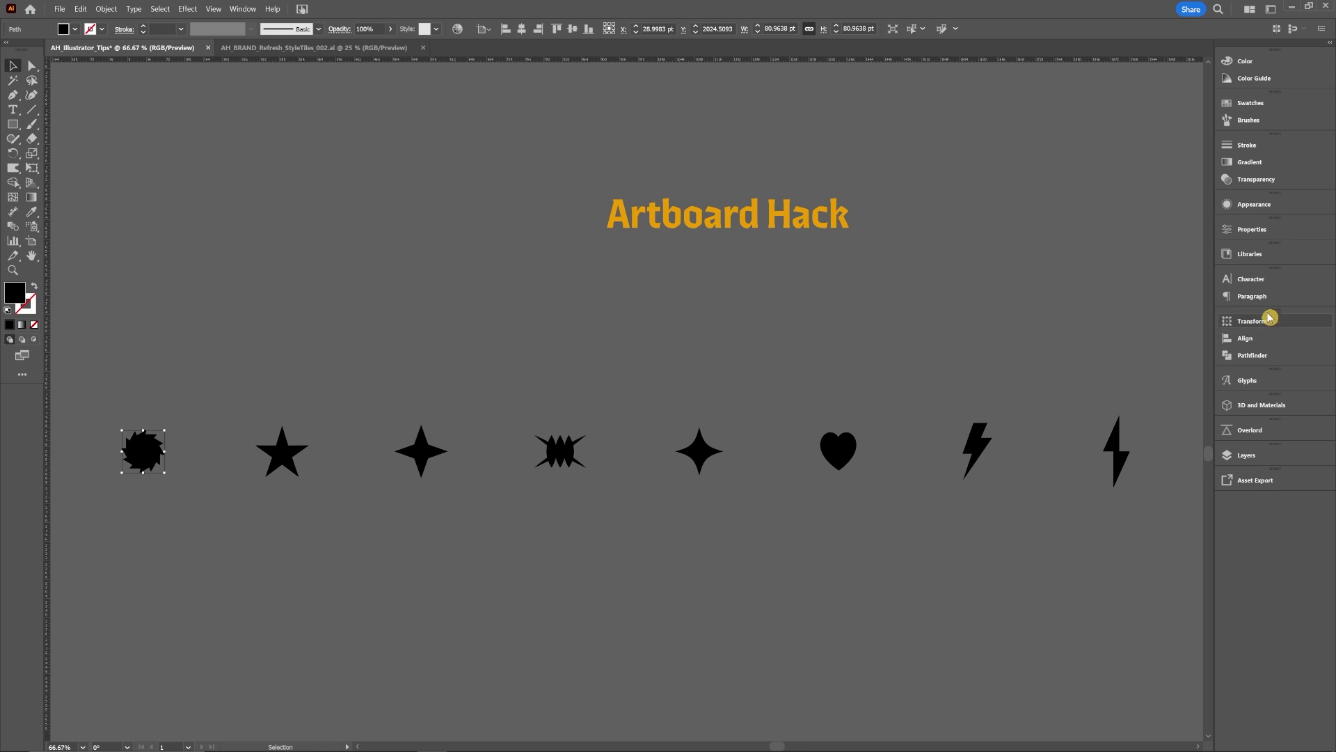
- Pick an export format in Asset Export, close it, deselect, and switch to the Artboard tool
click(1257, 480)
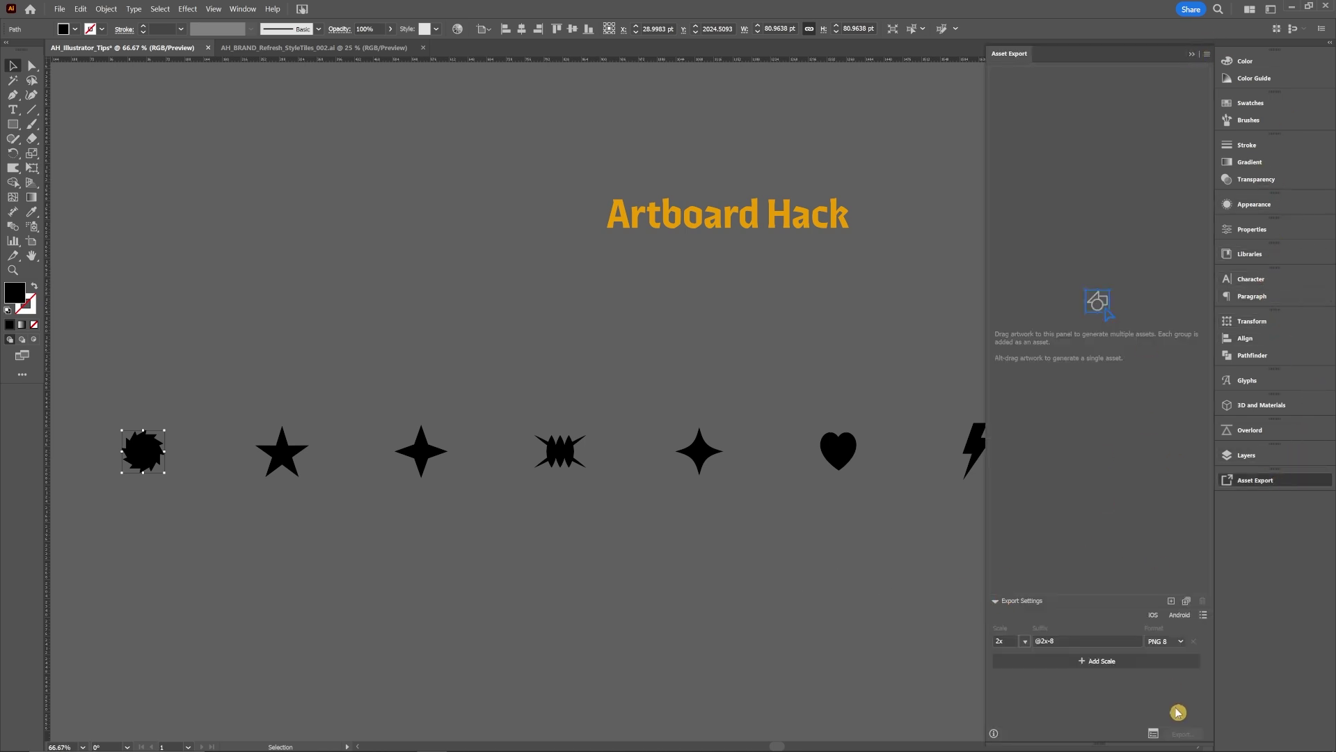
click(1177, 641)
click(1175, 627)
click(1191, 53)
click(420, 386)
scroll(349, 426, down, 1)
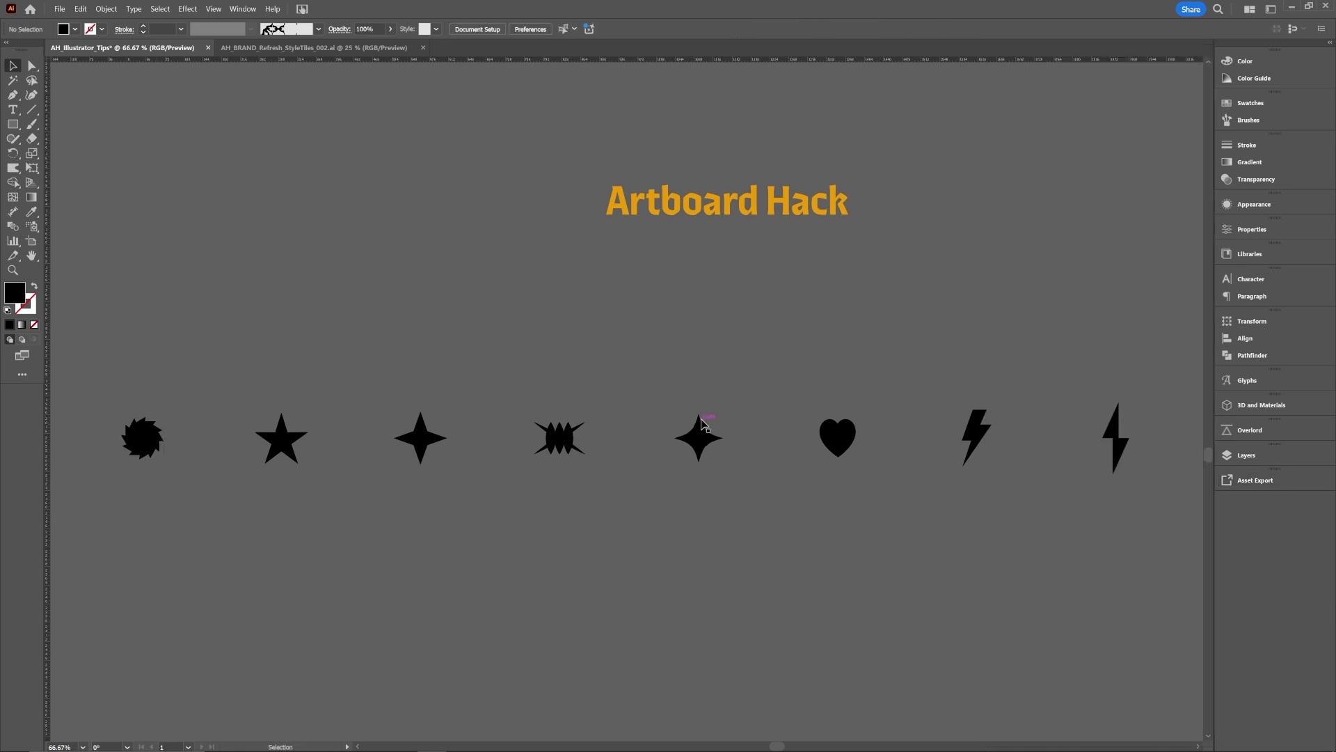
key(shift+o)
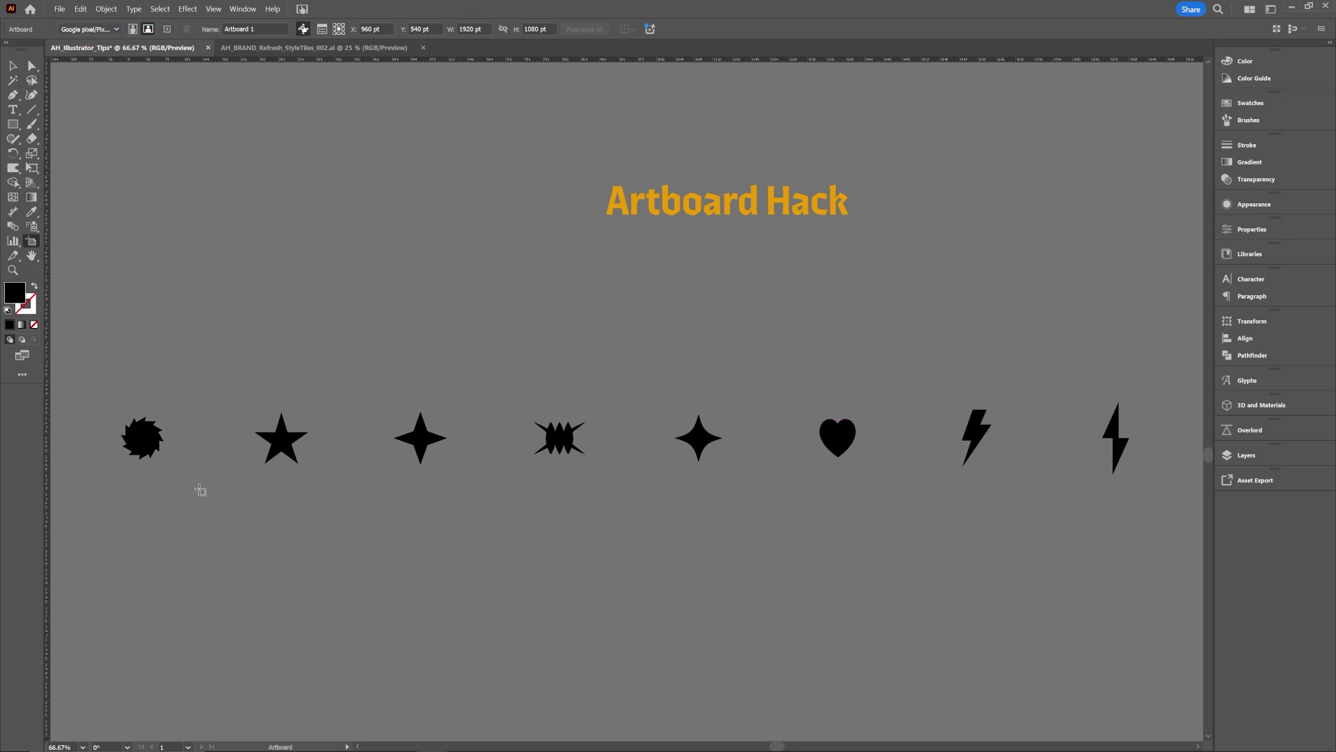
- Create fitted artboards around the burst, star, sparkle, spiky shape and second sparkle, plus the heart
click(144, 440)
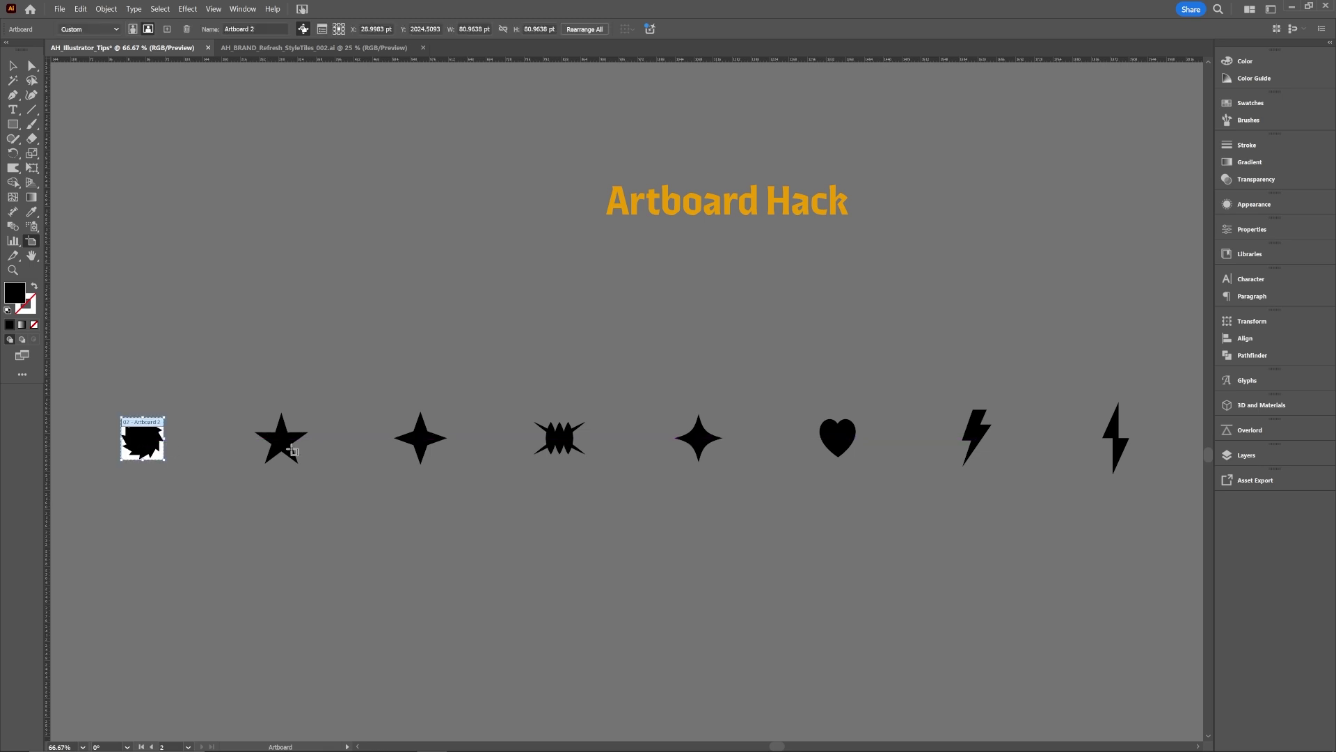
click(277, 440)
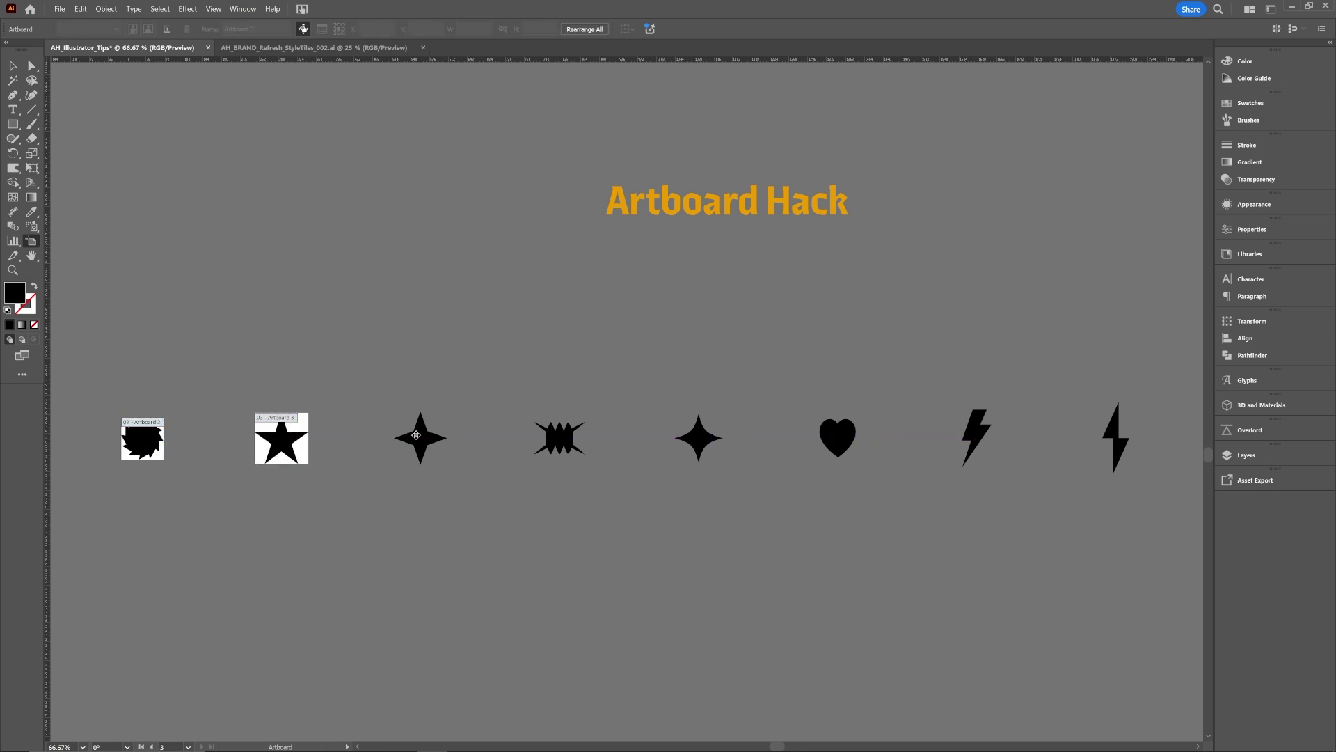
click(418, 437)
click(556, 441)
click(699, 436)
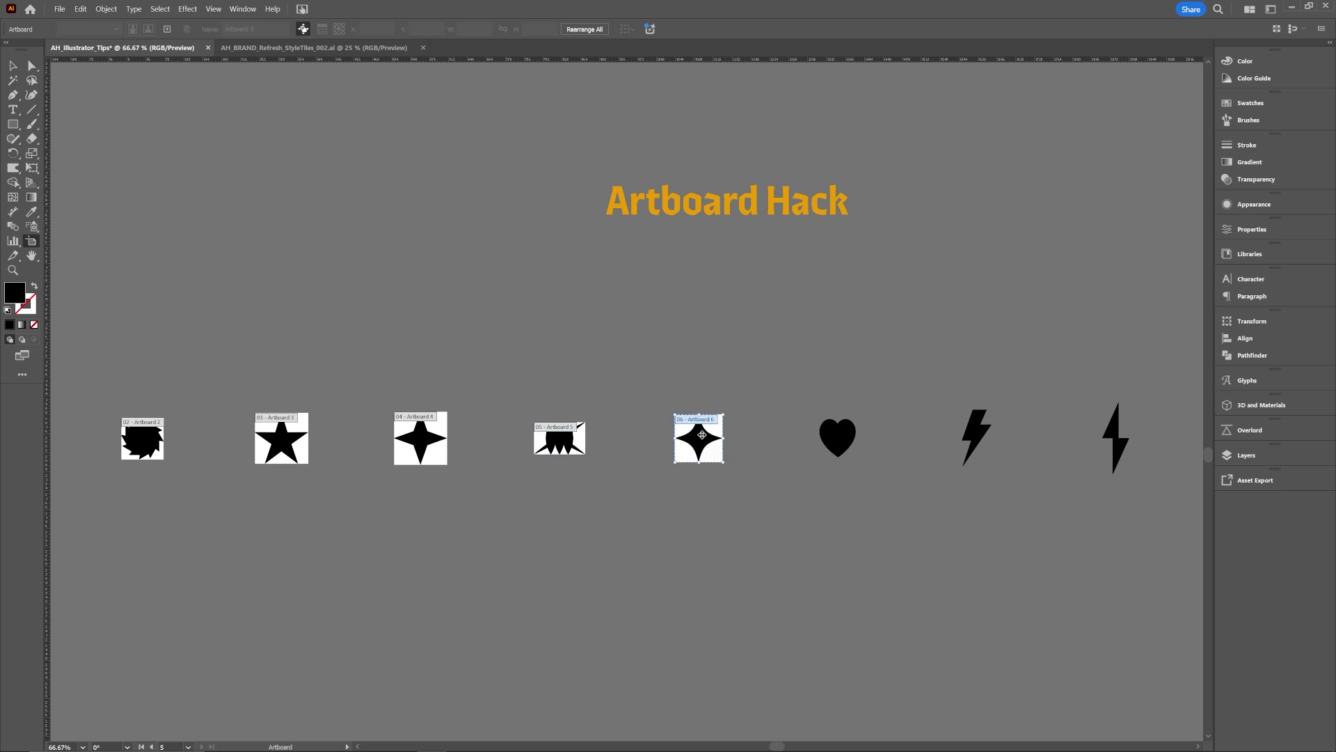
click(844, 437)
drag(808, 408, 837, 421)
key(ctrl+z)
click(982, 432)
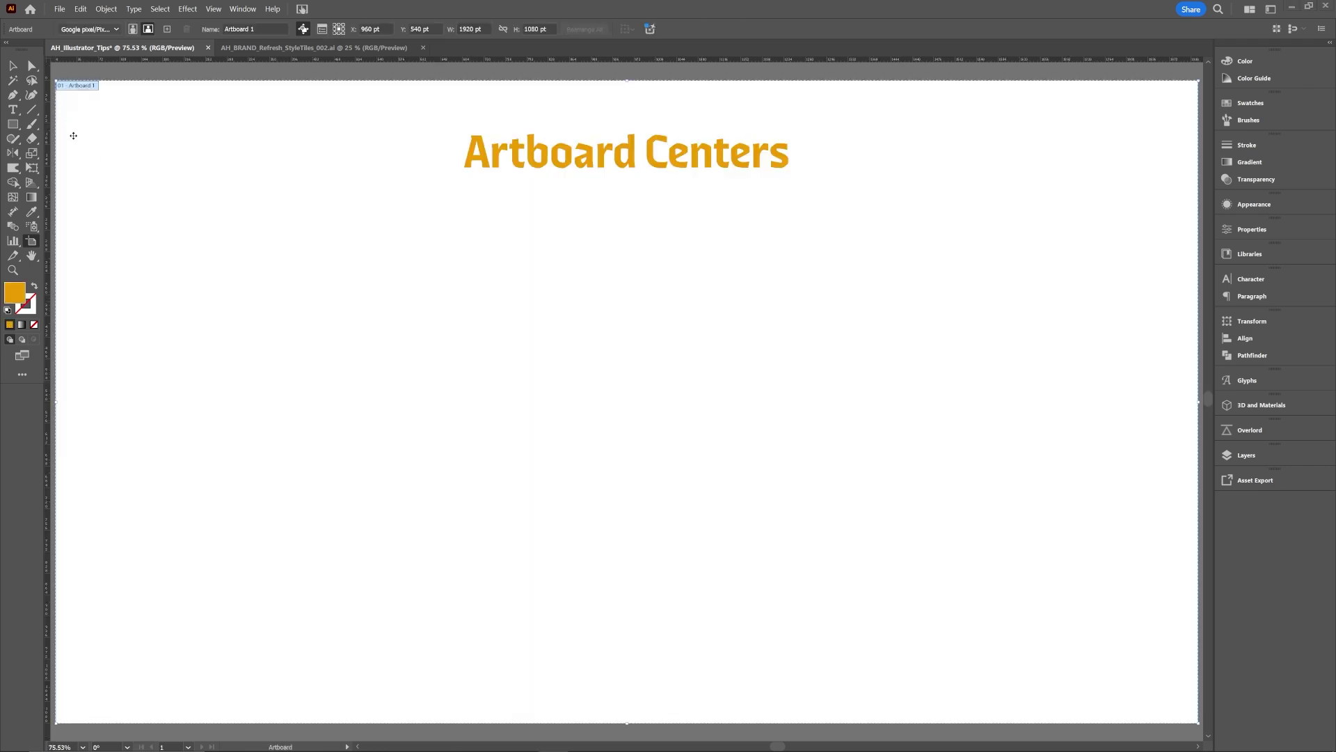
- On the Artboard Centers slide, add and then undo a horizontal guide, and switch to the Artboard tool
click(13, 65)
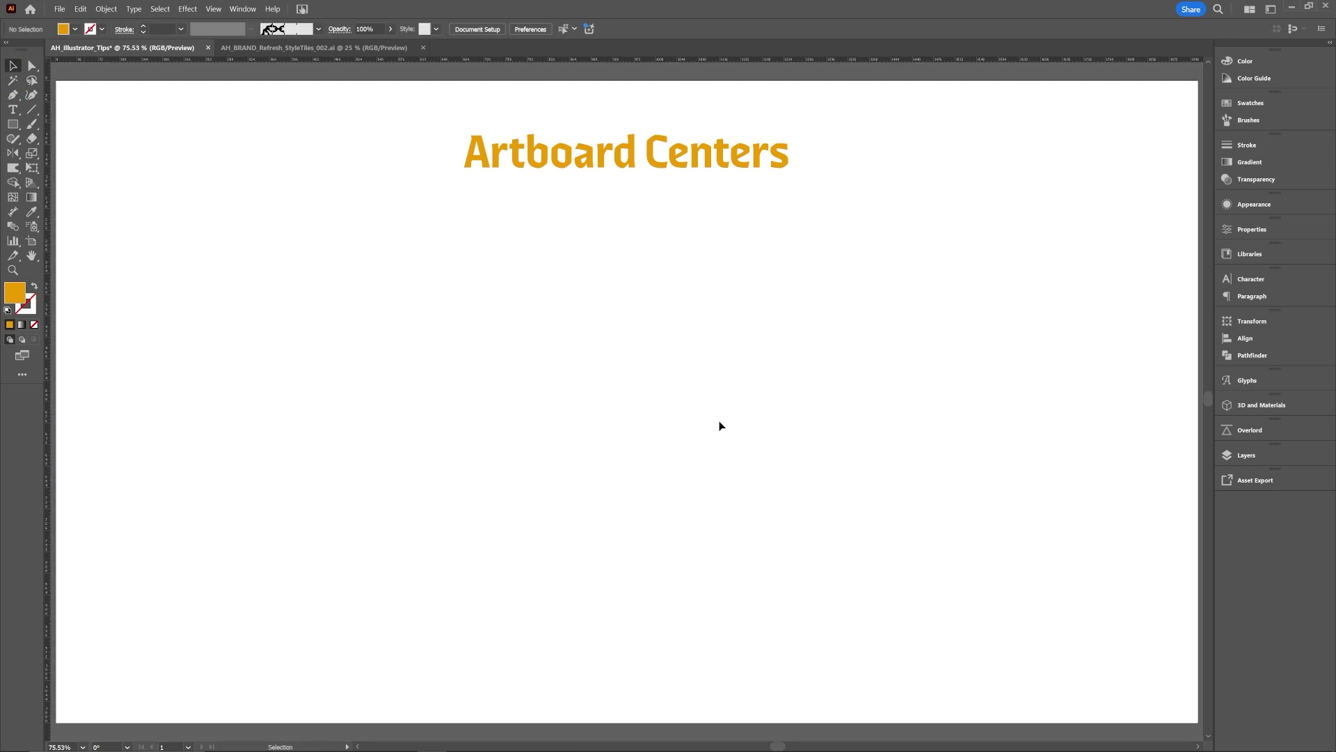
drag(474, 60, 535, 318)
click(527, 384)
key(ctrl+z)
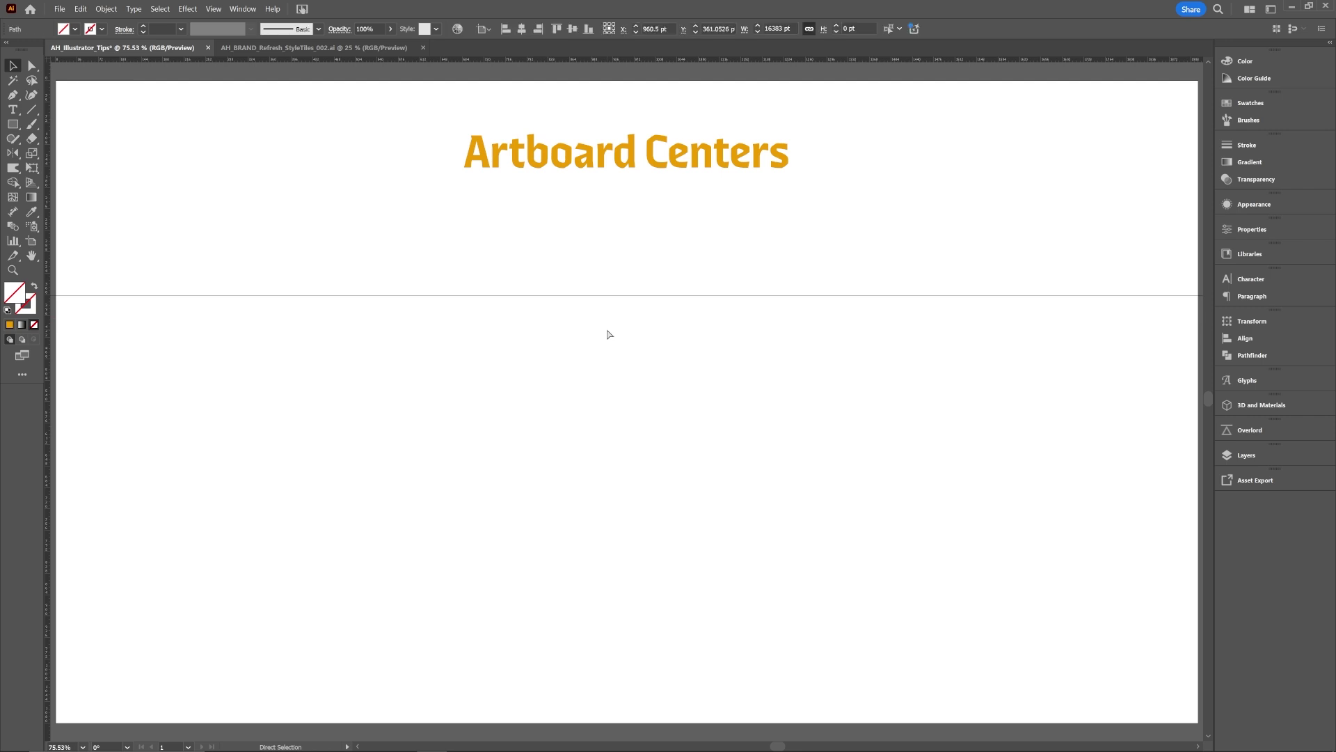
key(ctrl+z)
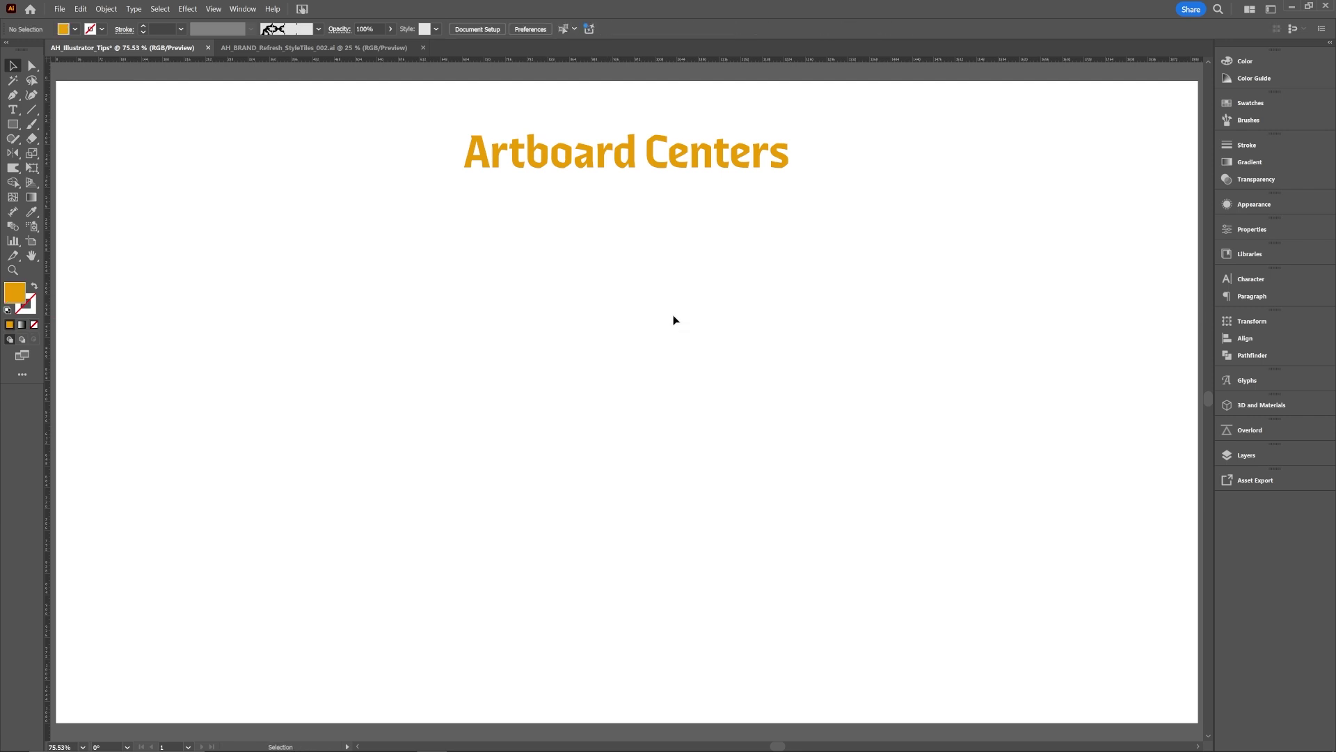
key(shift+o)
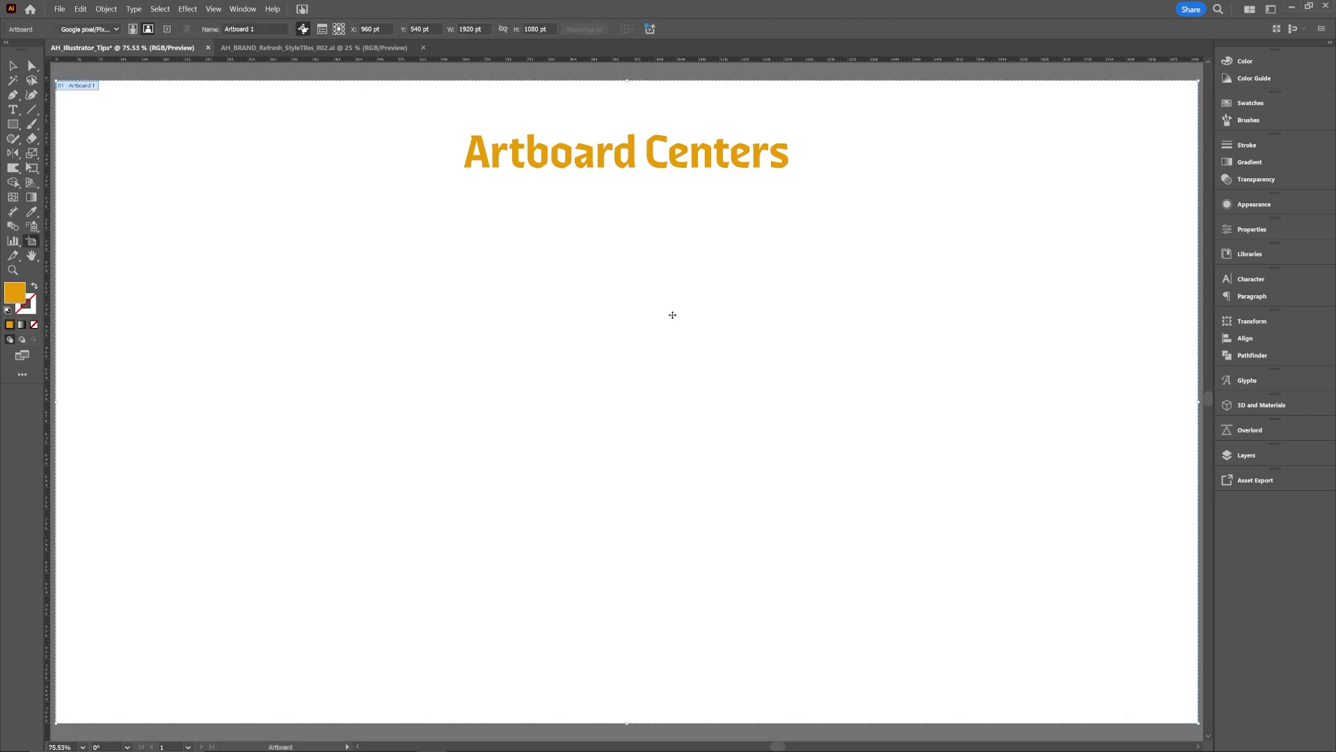
click(320, 33)
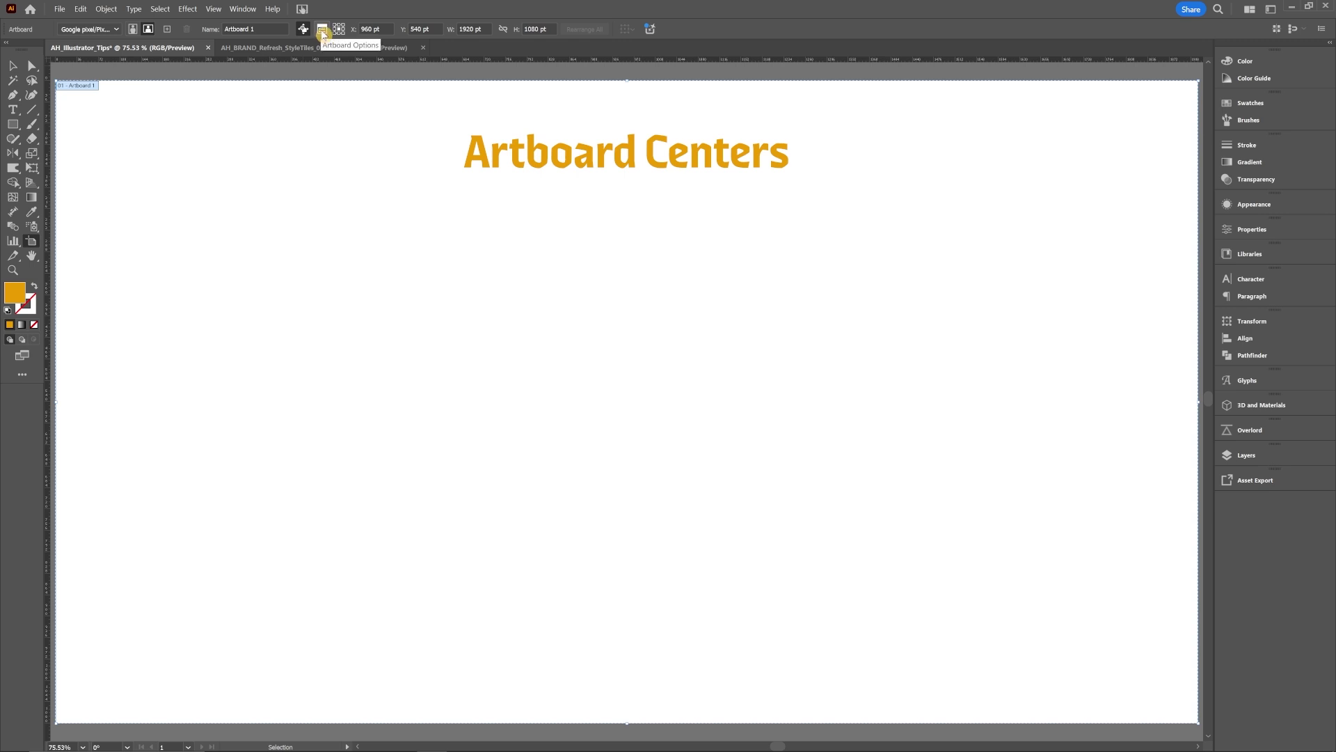
- Turn on Show Center Mark, Show Cross Hairs and Show Video Safe Areas in Artboard Options
click(323, 34)
click(625, 352)
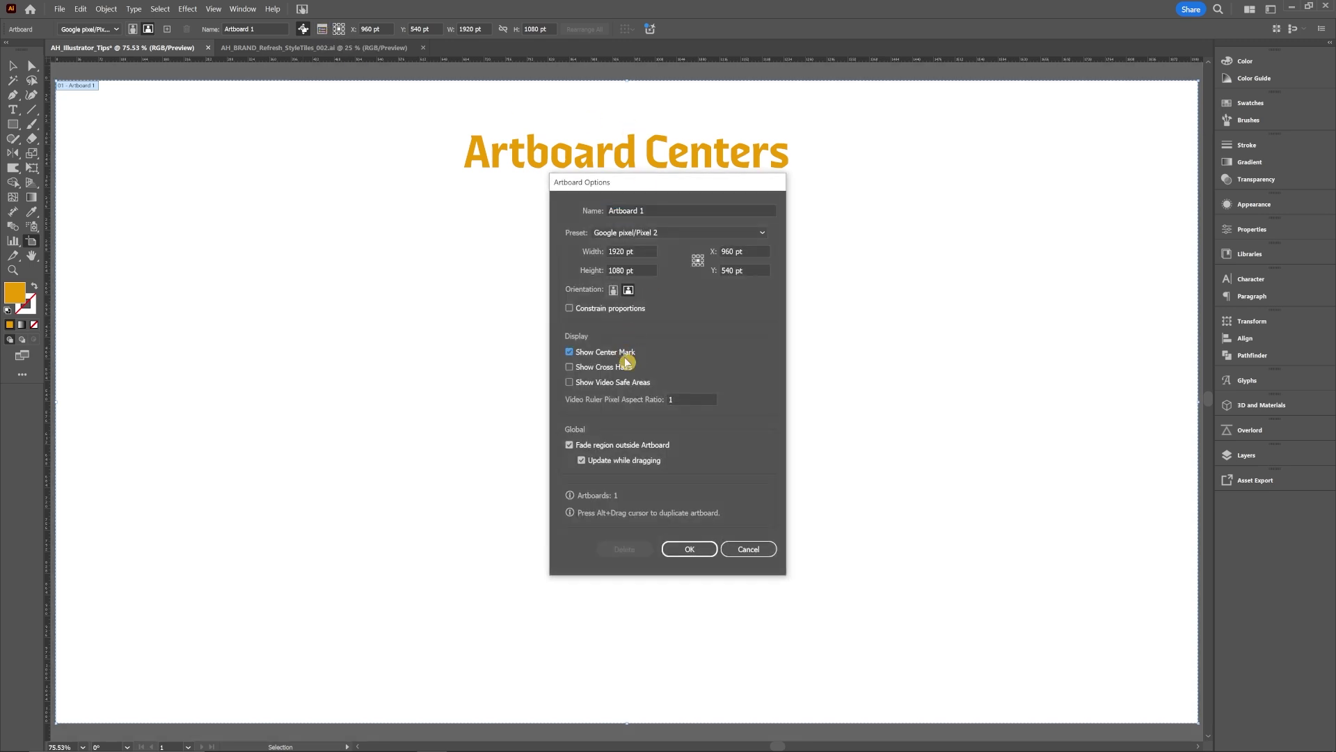
click(620, 367)
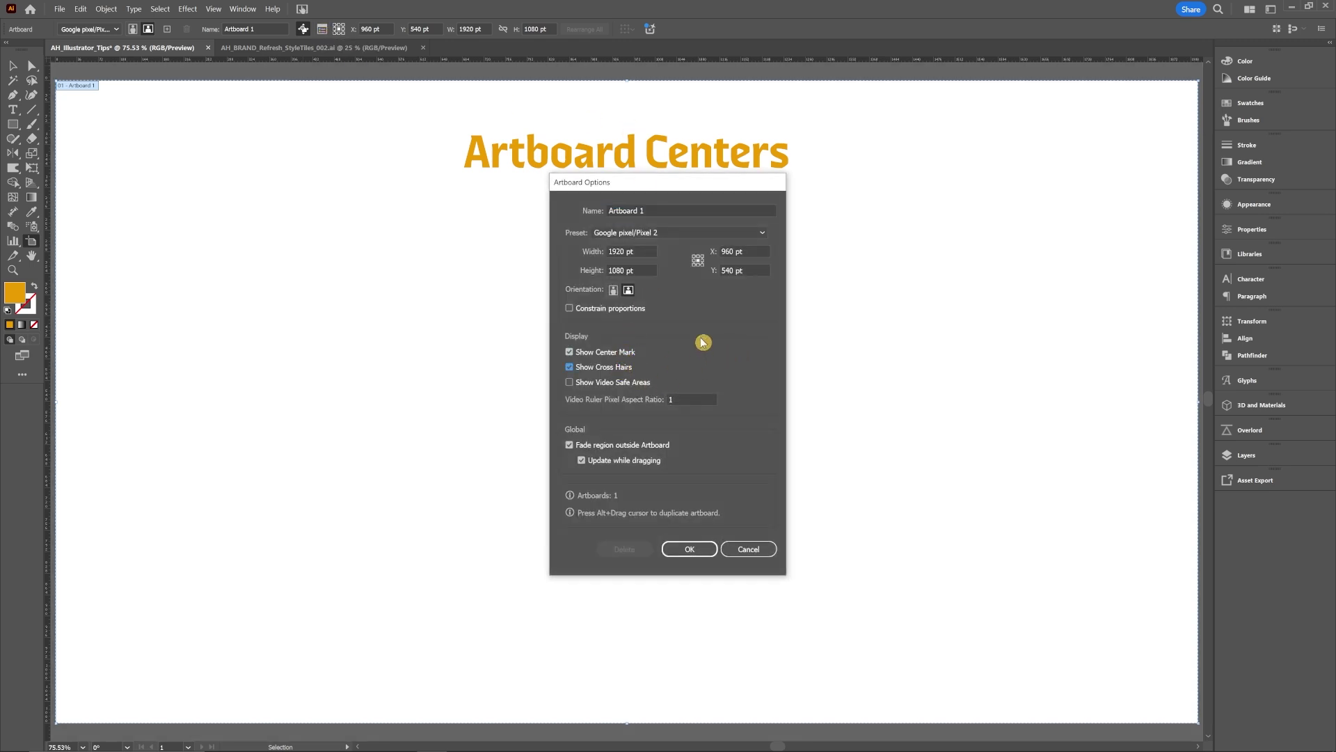
click(629, 382)
click(707, 549)
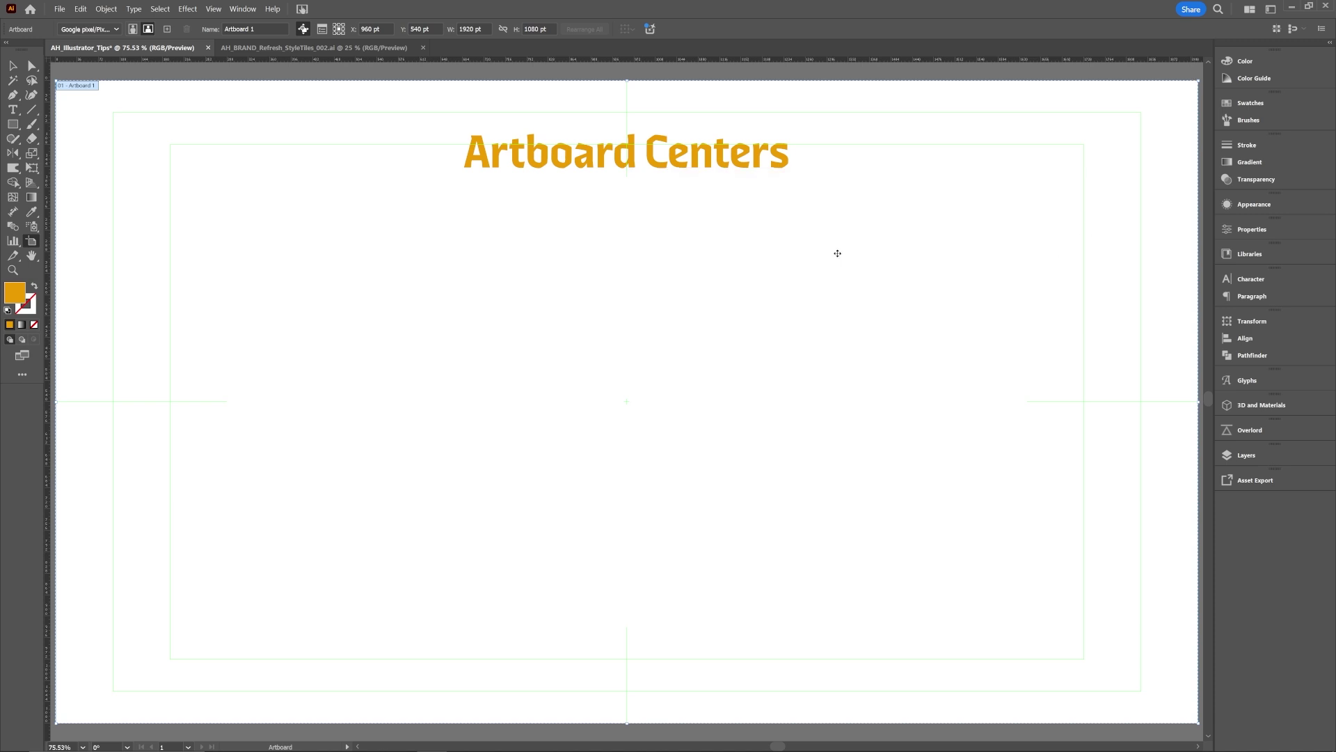
scroll(627, 413, up, 4)
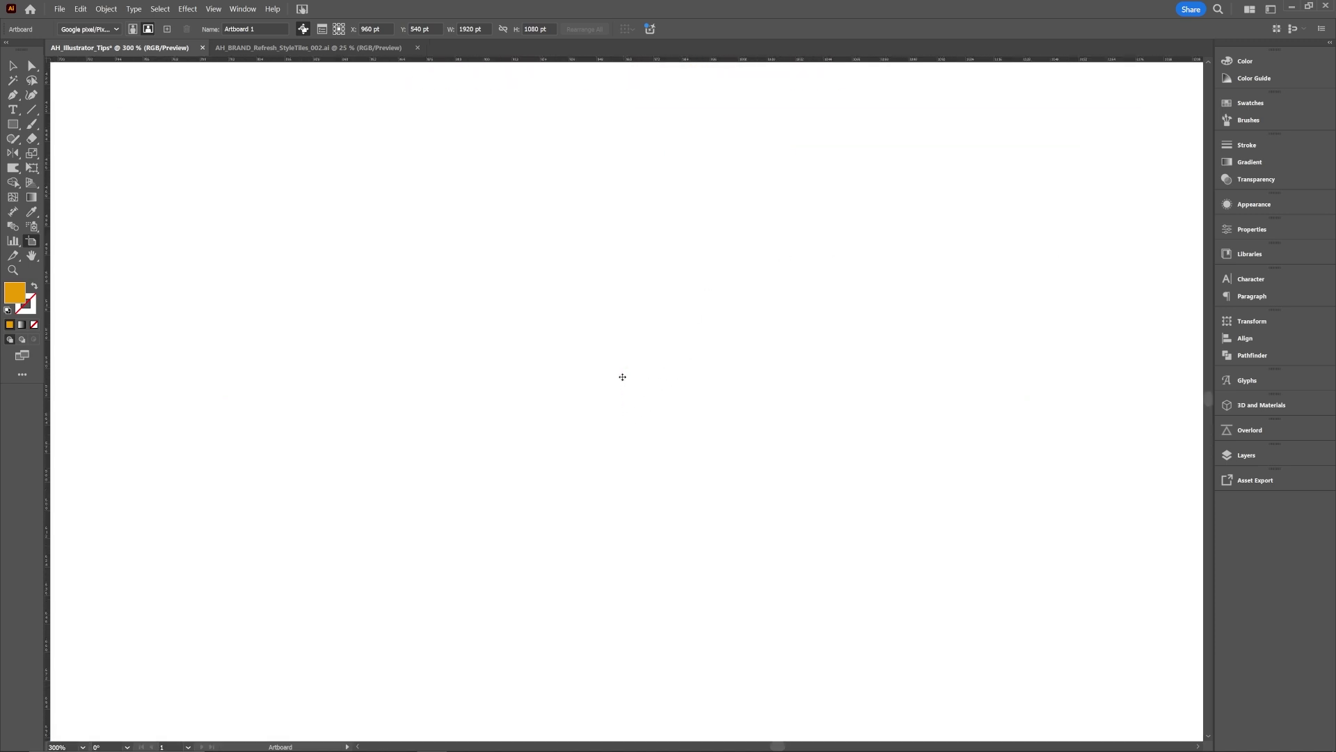
scroll(624, 373, down, 4)
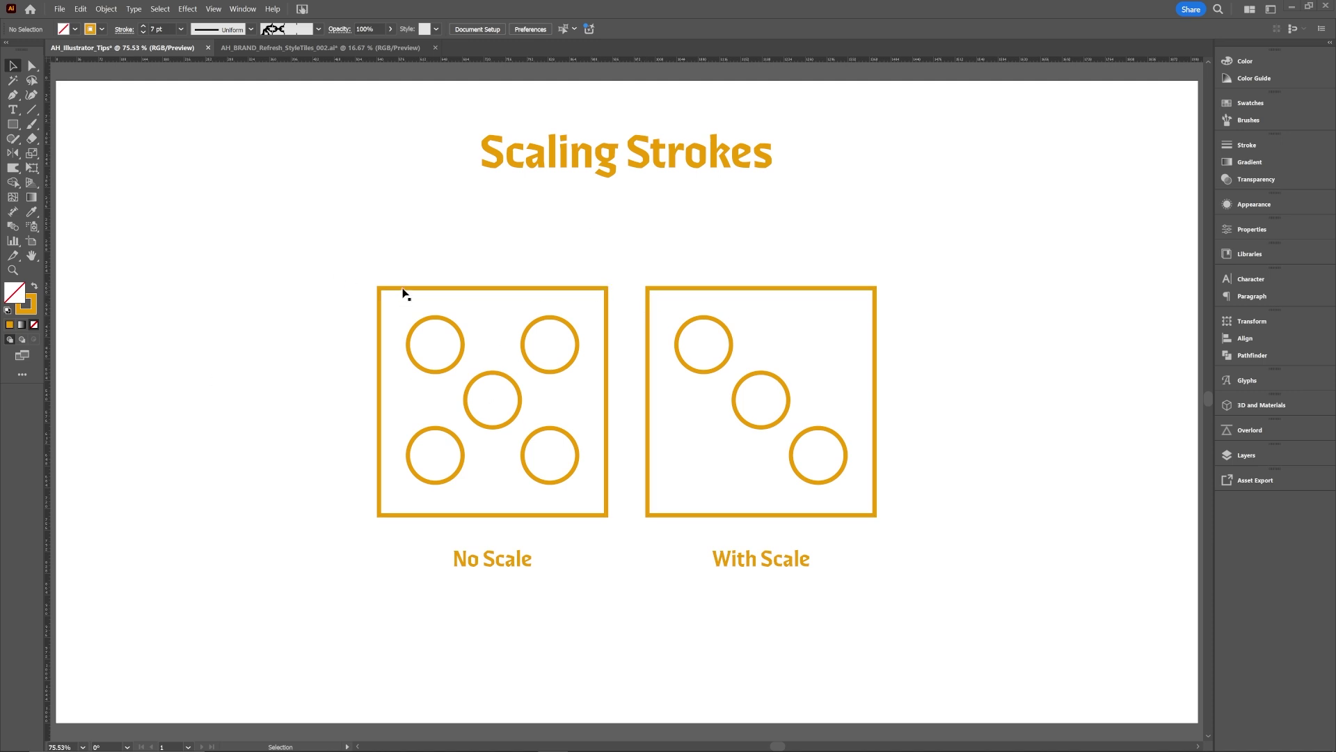
- Alt-drag a corner to shrink the No Scale square and its circles around their centre
click(488, 378)
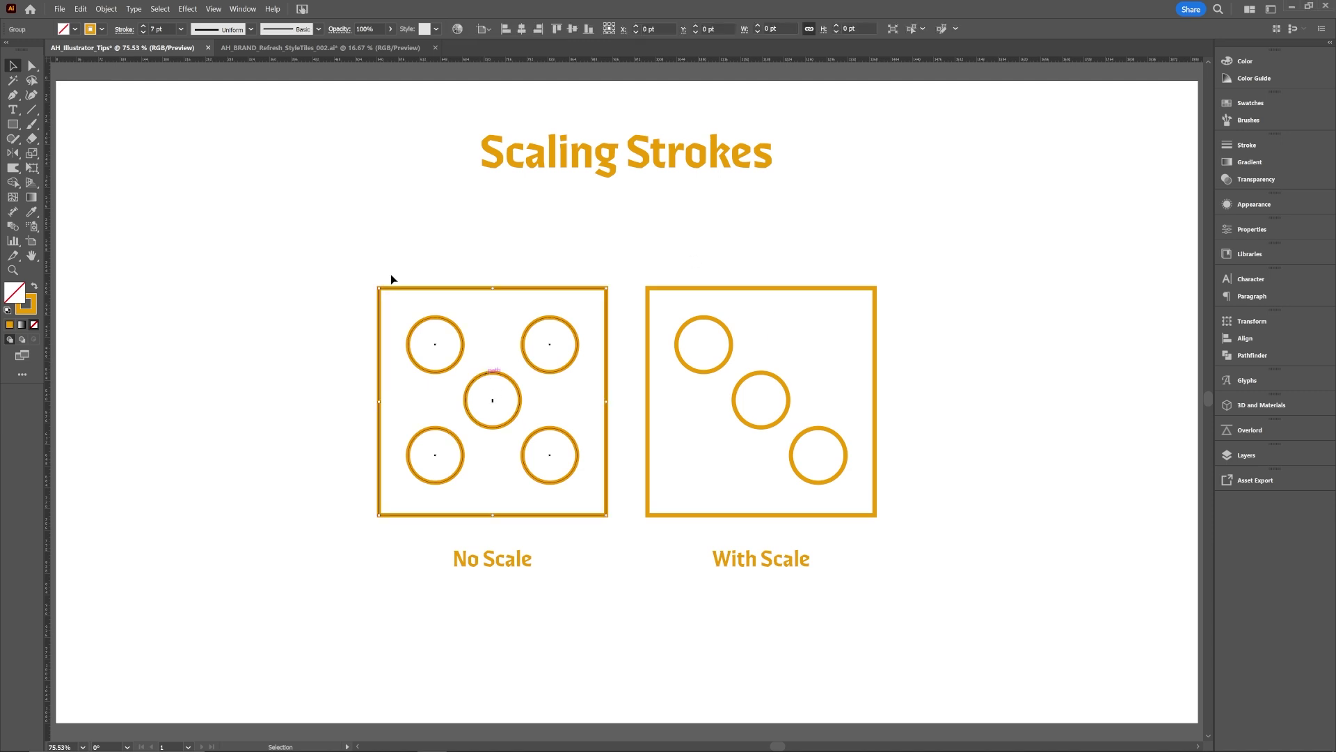
click(575, 258)
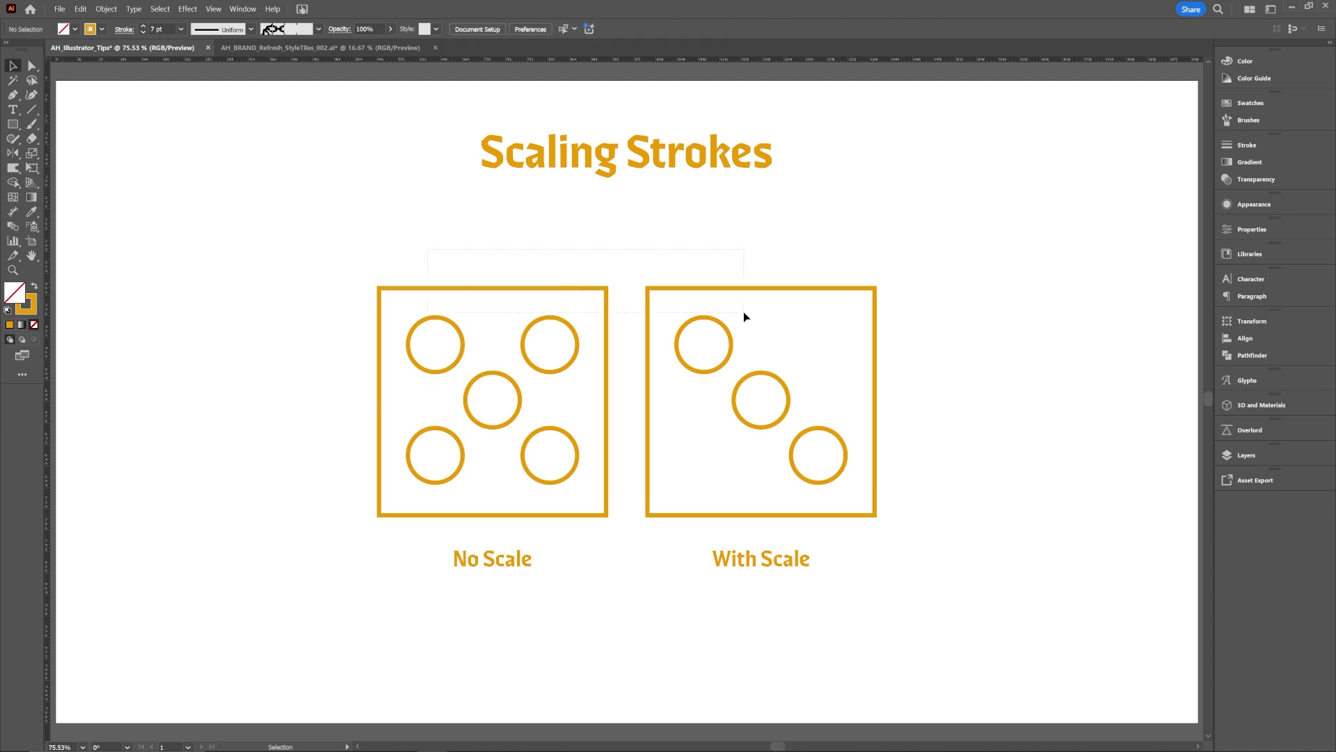
drag(743, 312, 746, 315)
click(576, 252)
click(602, 294)
drag(608, 289, 525, 370)
click(509, 392)
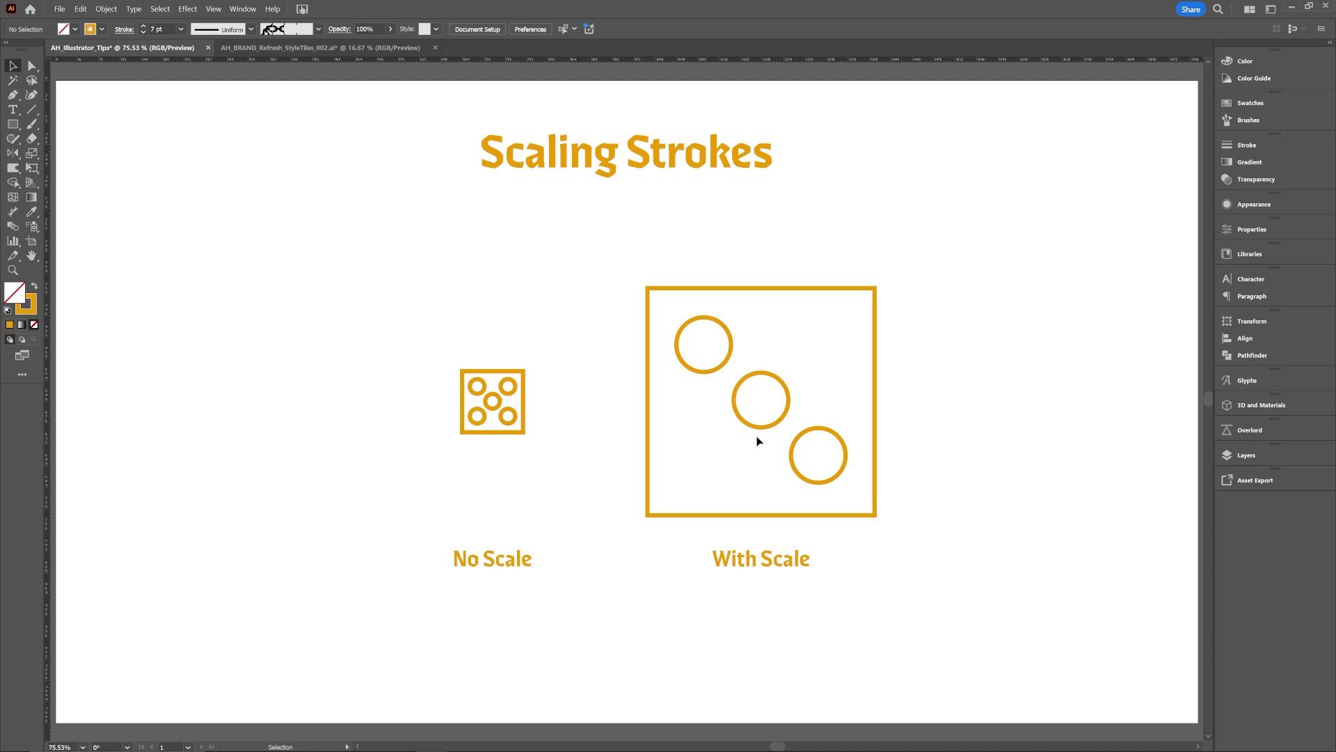
- Enable Scale Strokes & Effects in Preferences
click(527, 31)
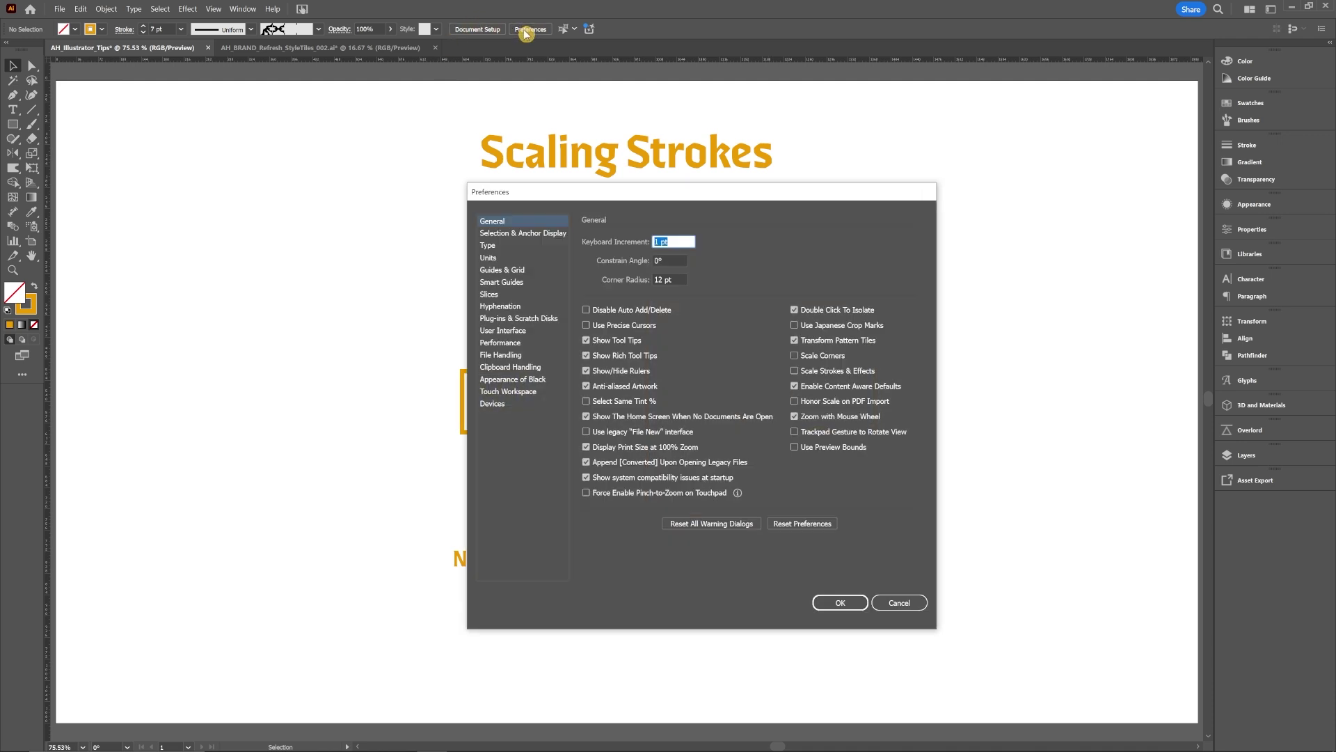
click(798, 371)
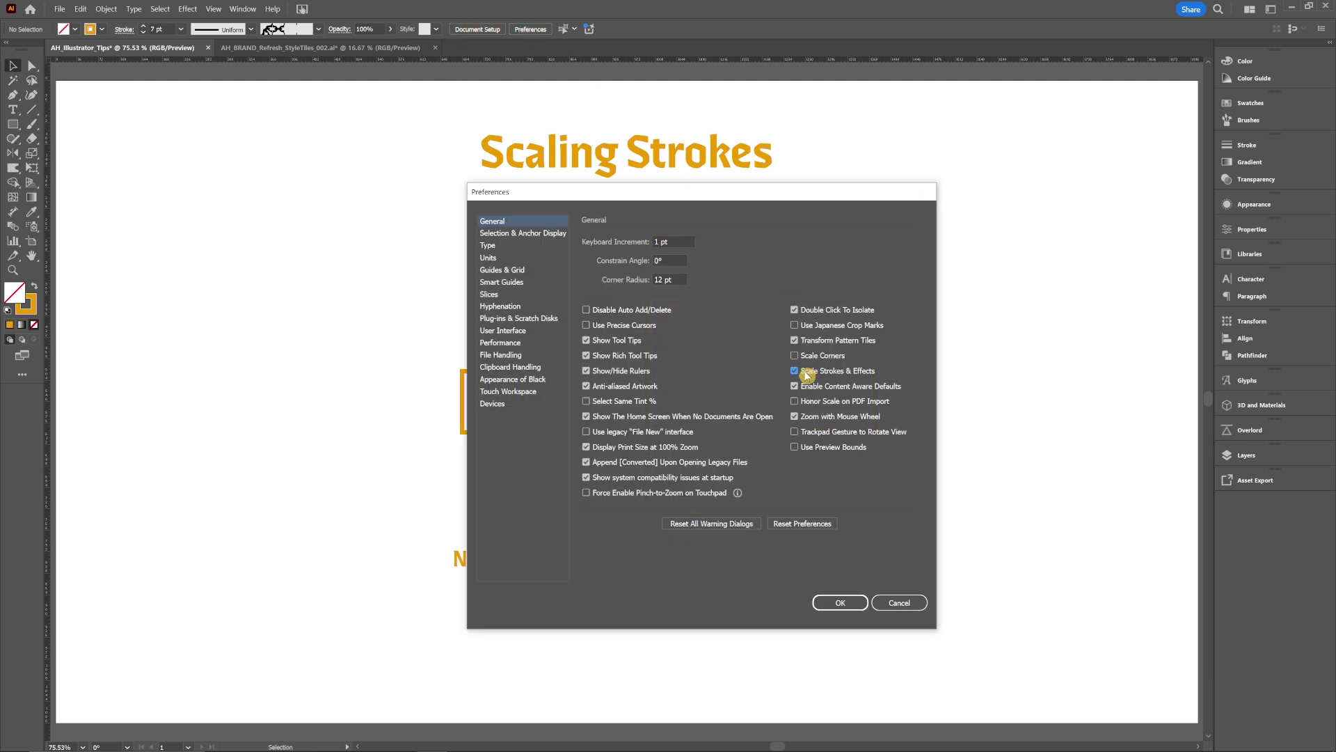
click(835, 602)
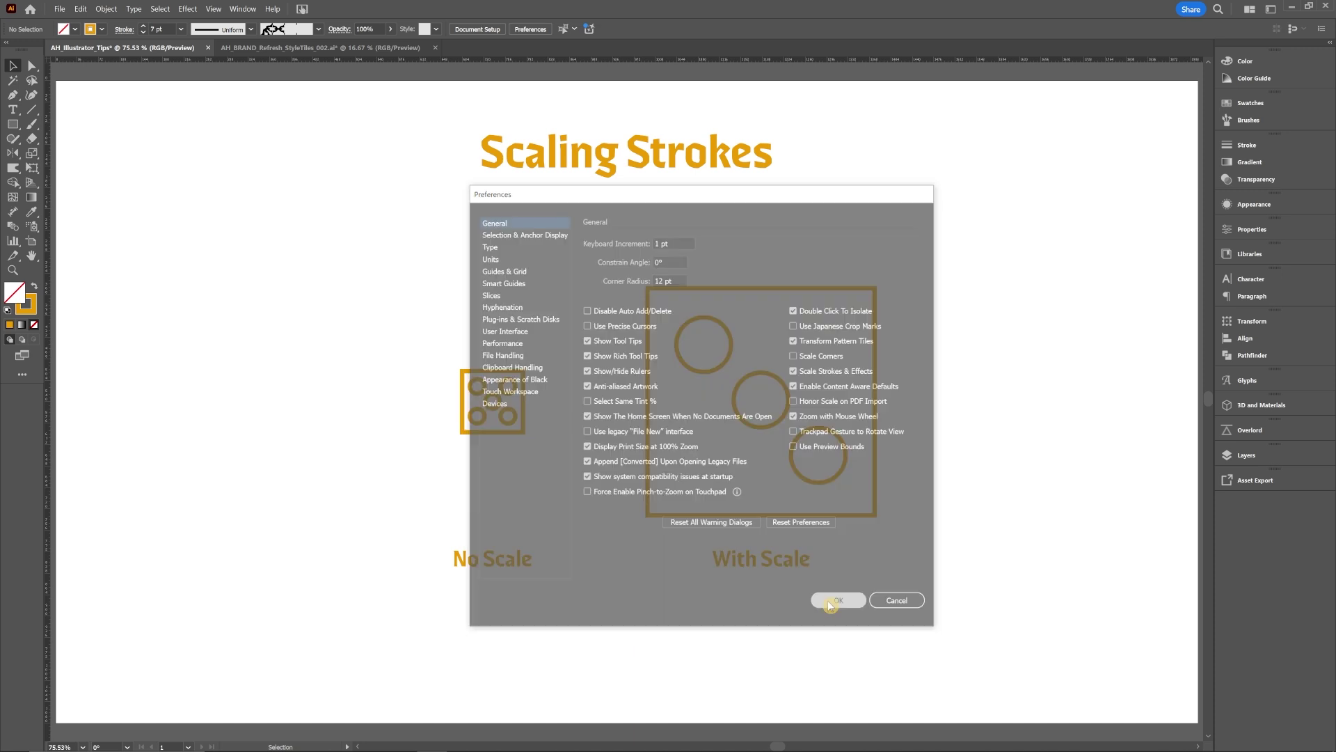
- Shrink the With Scale dice group, then enlarge it back so its strokes scale along
click(858, 518)
mouse_move(874, 514)
mouse_down()
mouse_move(829, 466)
mouse_move(792, 450)
mouse_up()
click(779, 415)
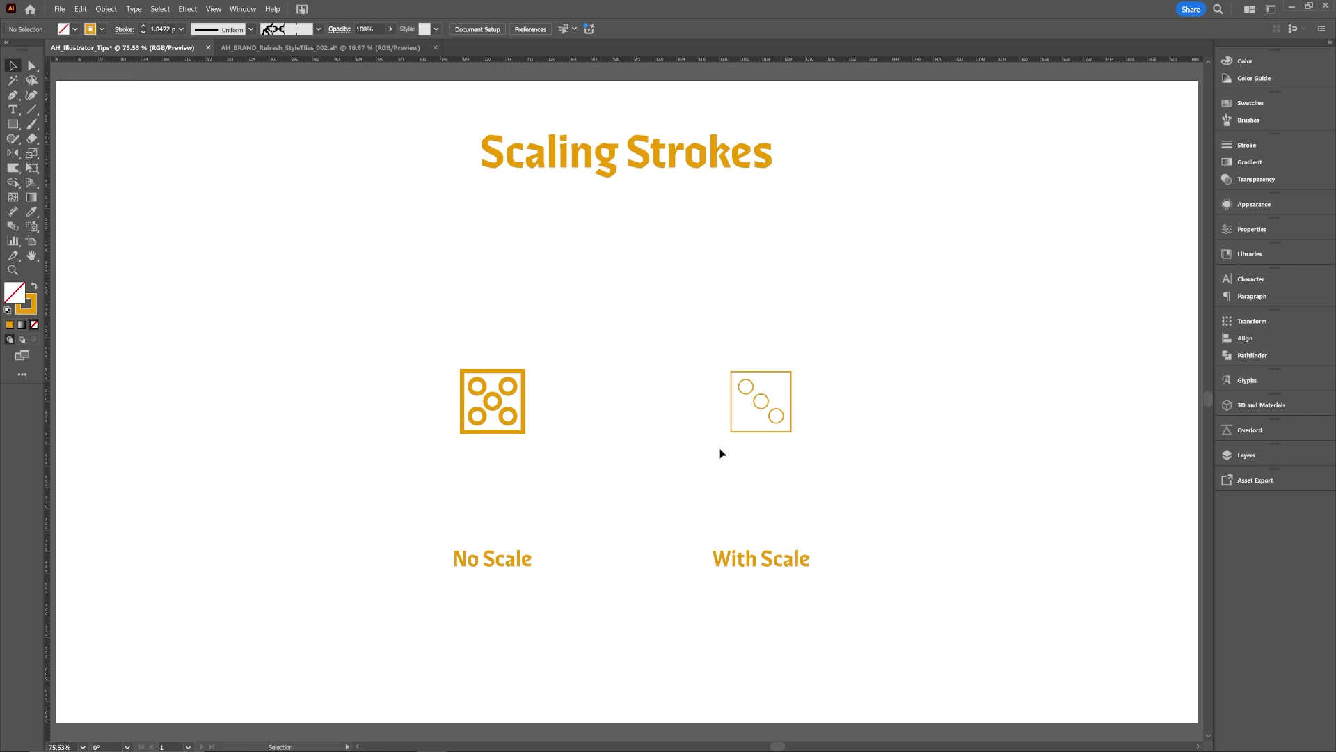
click(762, 432)
drag(731, 432, 613, 529)
click(1078, 477)
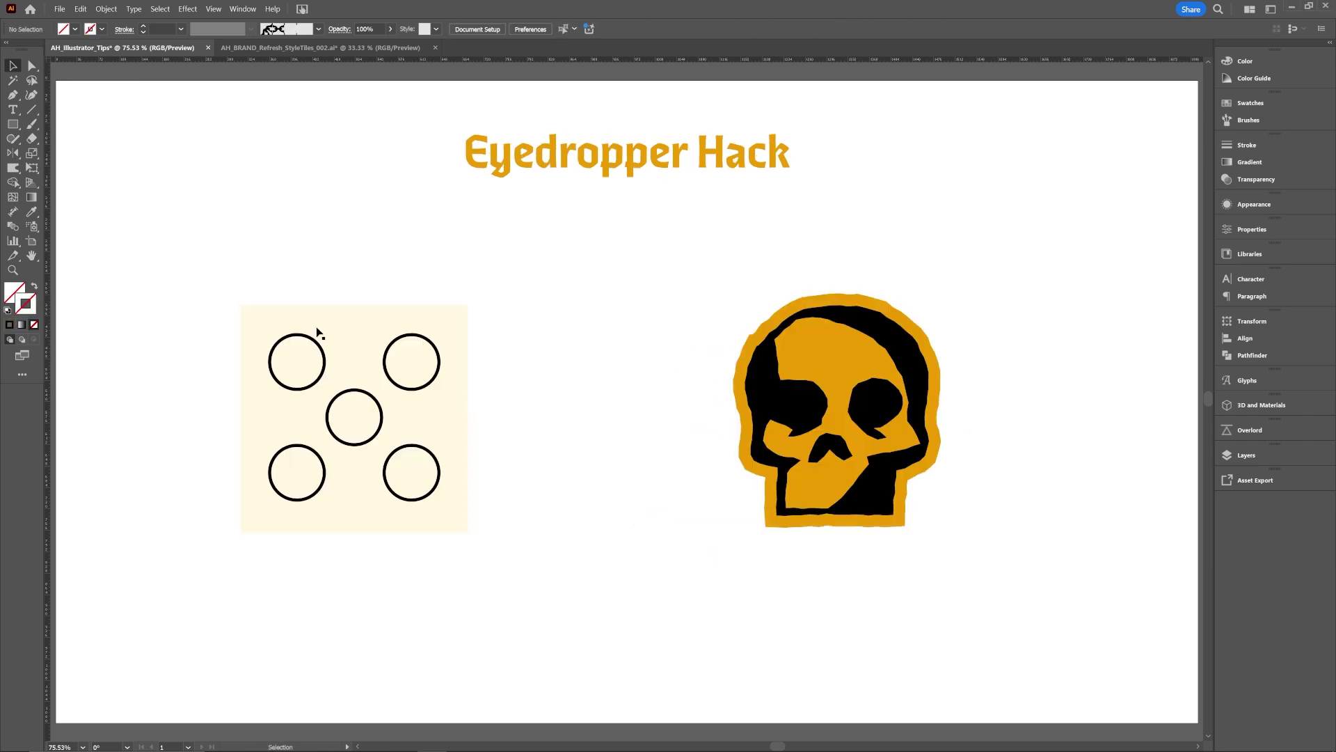
- Eyedrop the skull's orange onto the five circles, swap fill to stroke, and set a 10 pt stroke
click(385, 353)
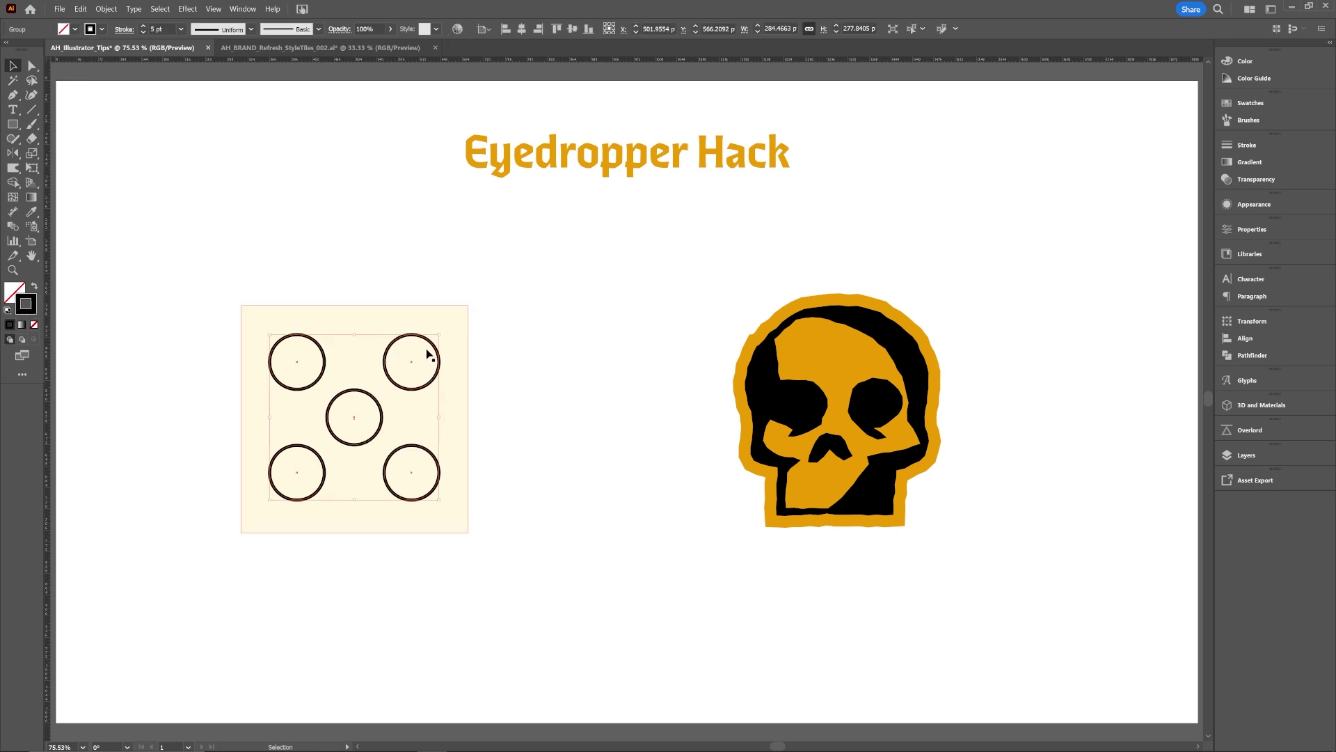
key(i)
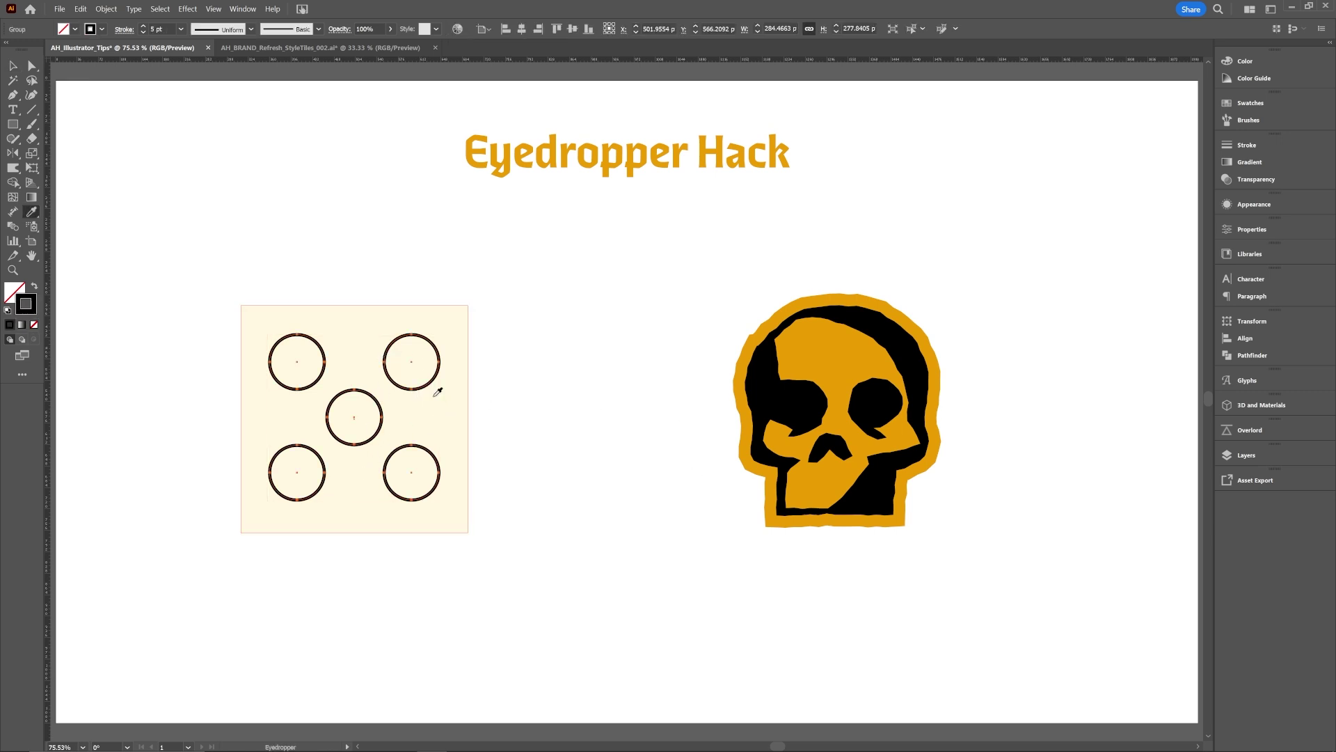
click(807, 331)
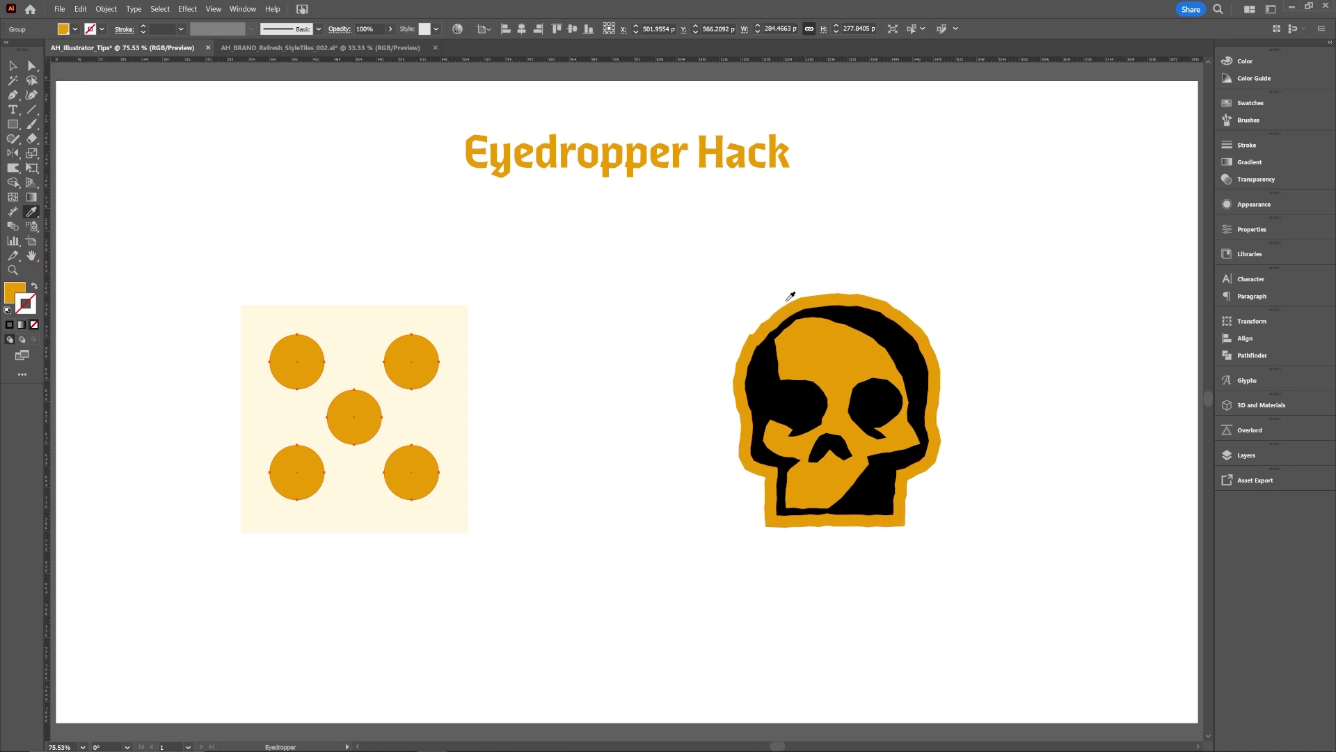
click(887, 324)
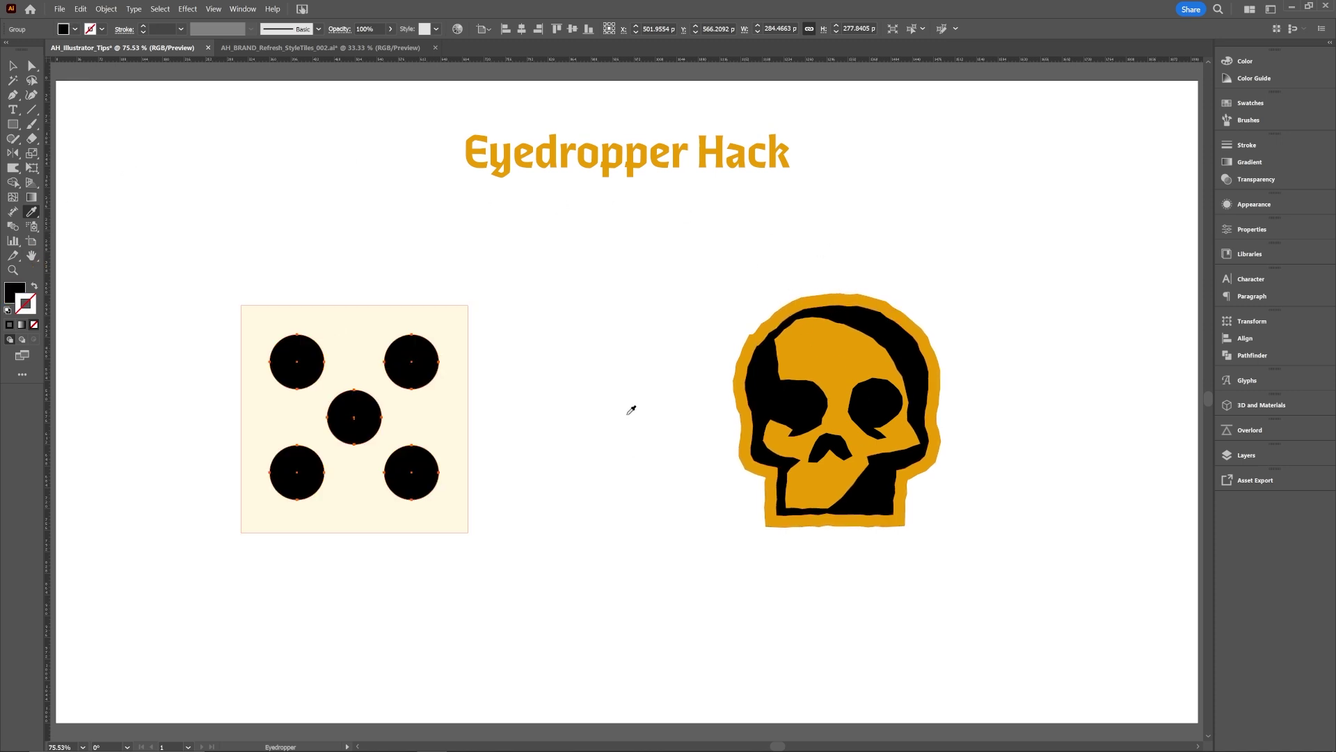
click(838, 358)
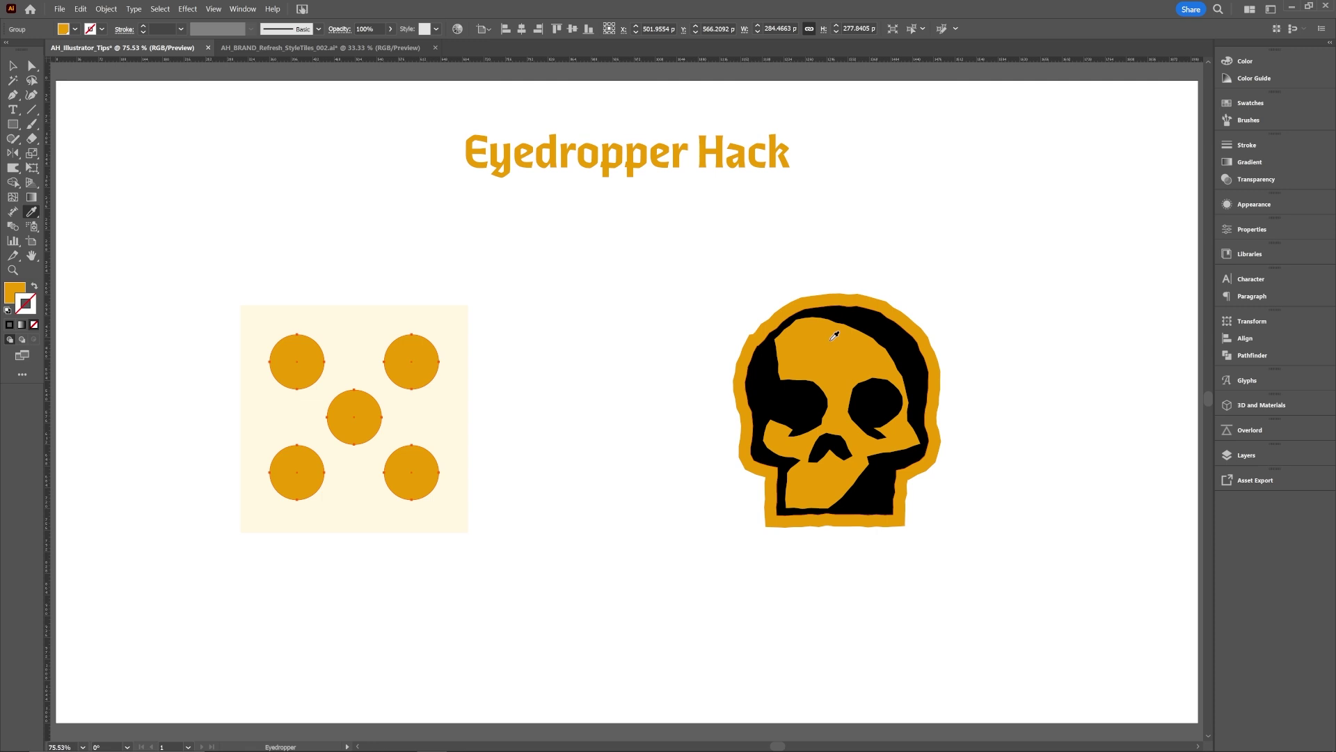
key(v)
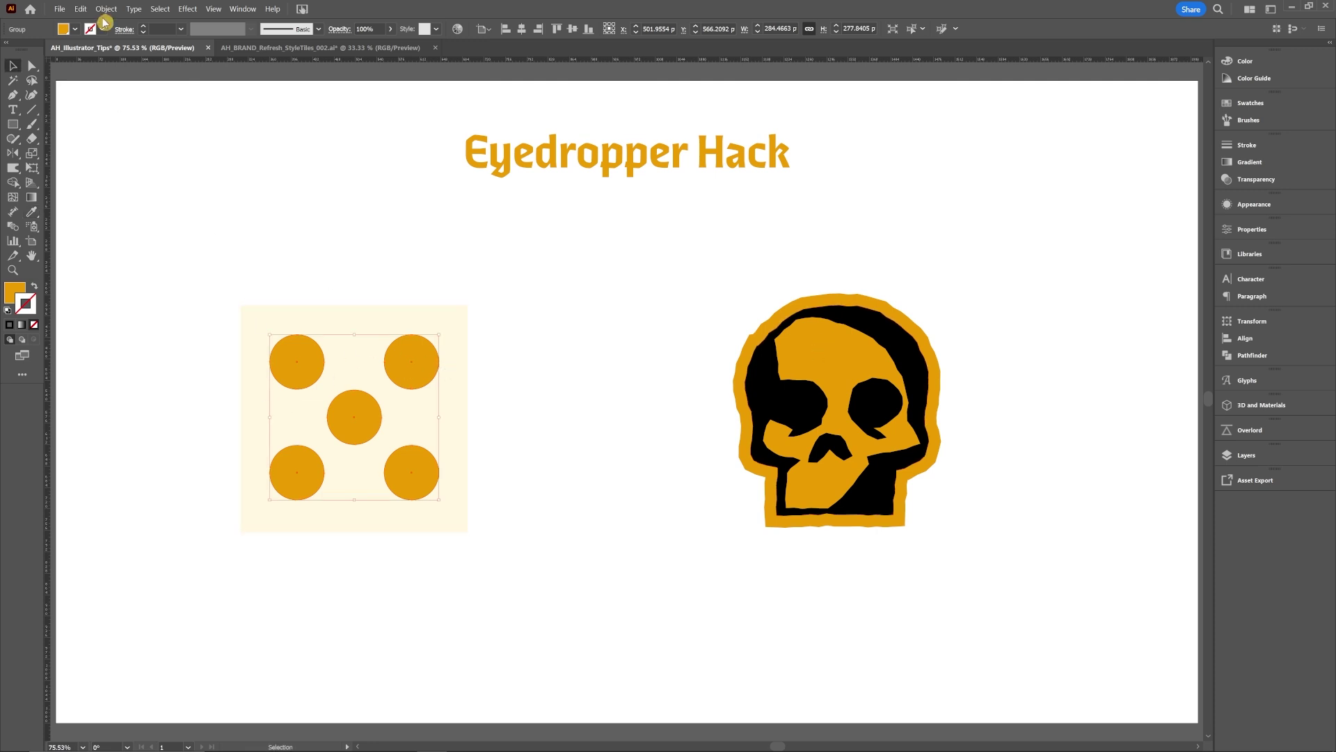
key(shift+x)
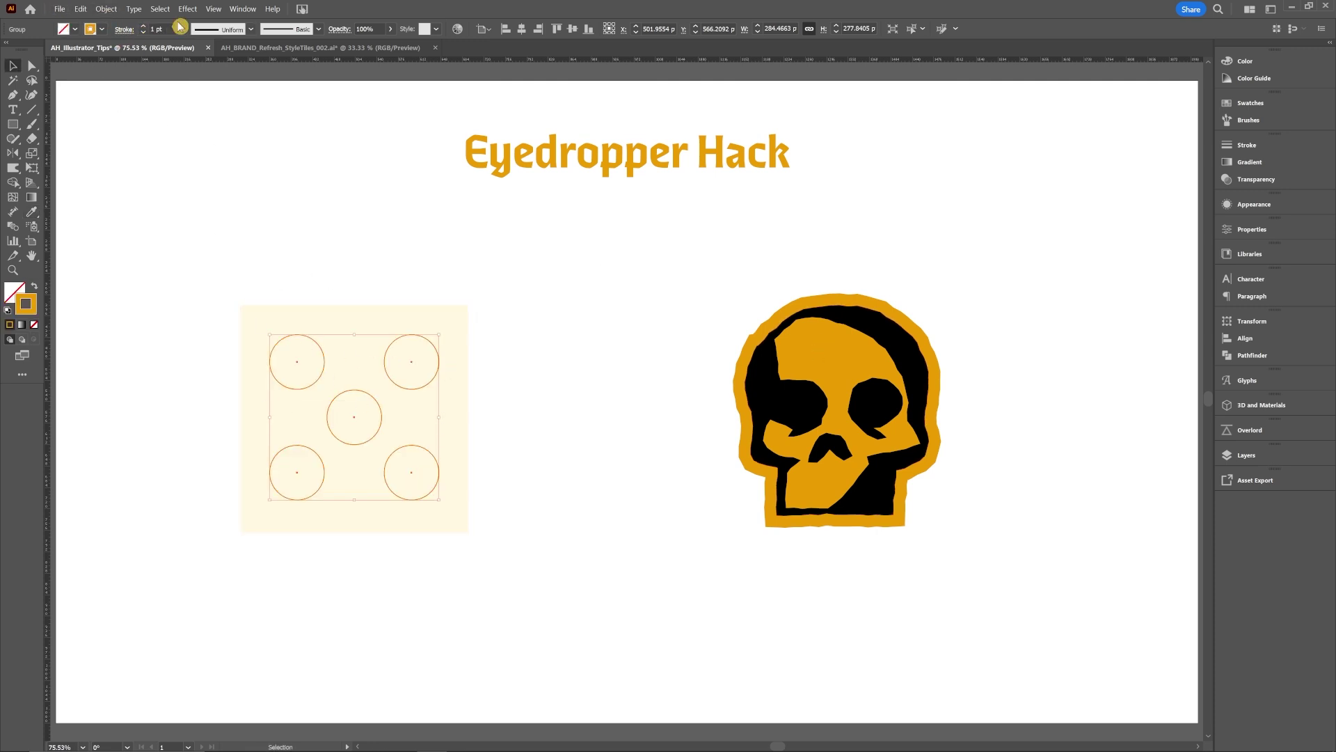
shift+click(143, 27)
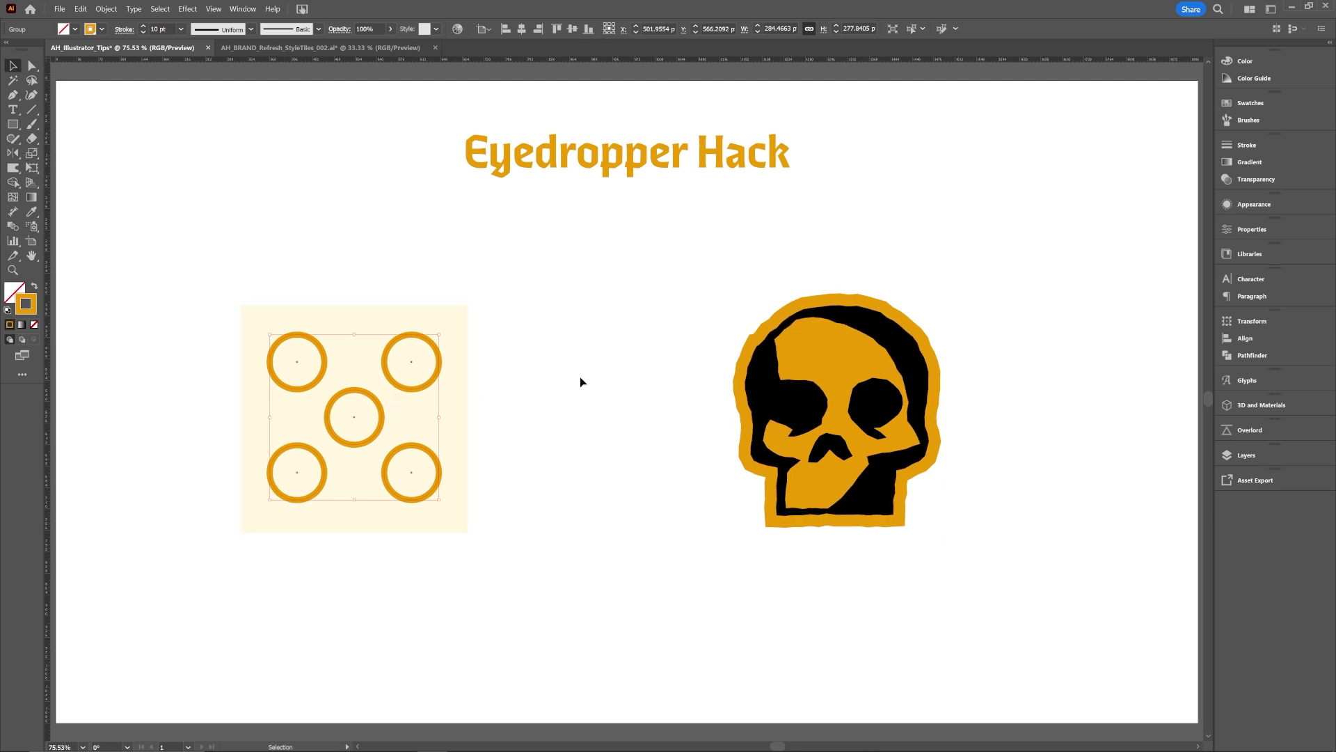
key(i)
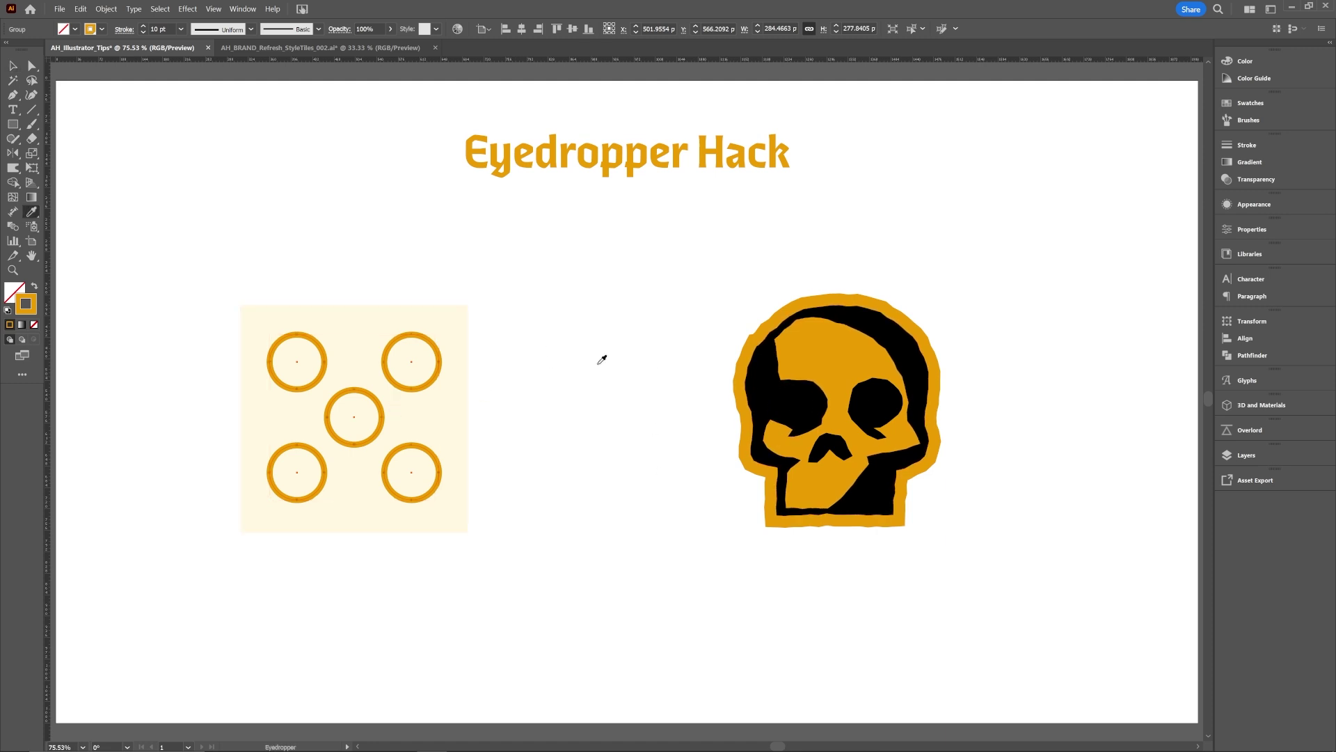
- Eyedrop the skull's black into the circles' stroke
click(28, 307)
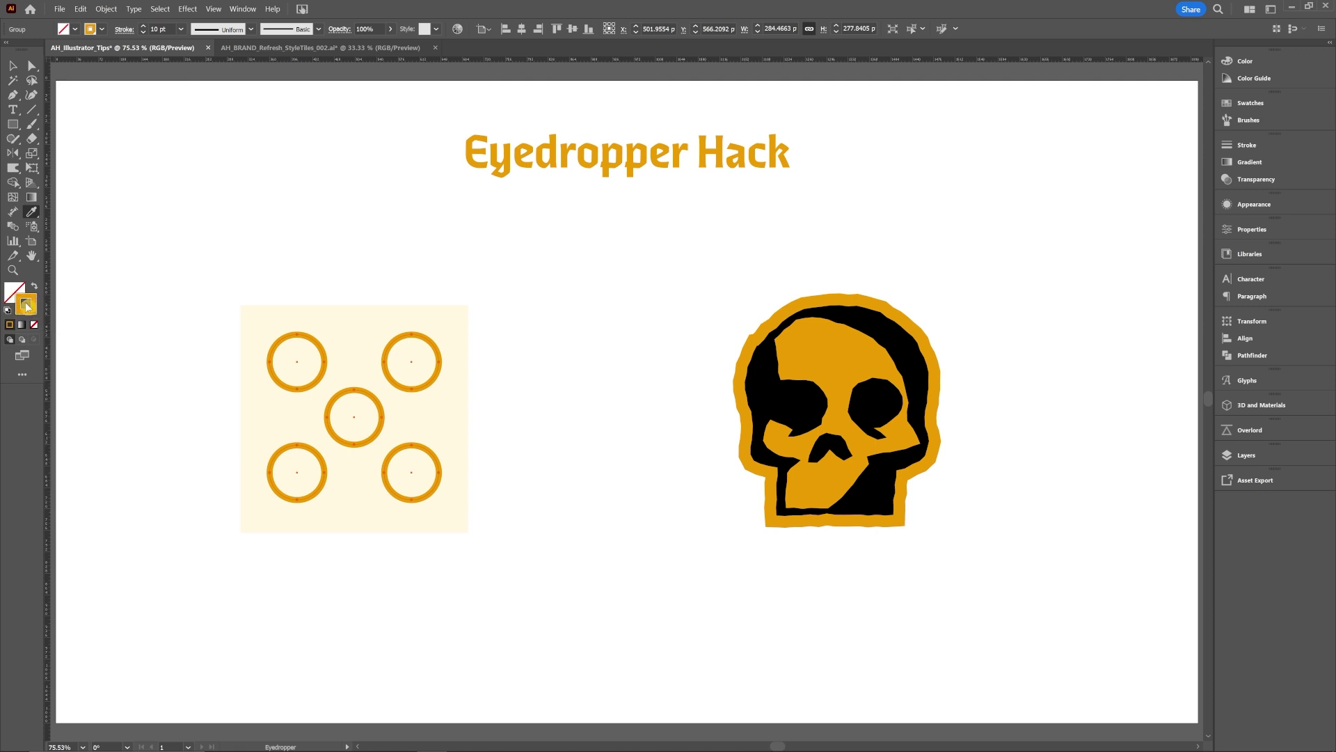
click(765, 395)
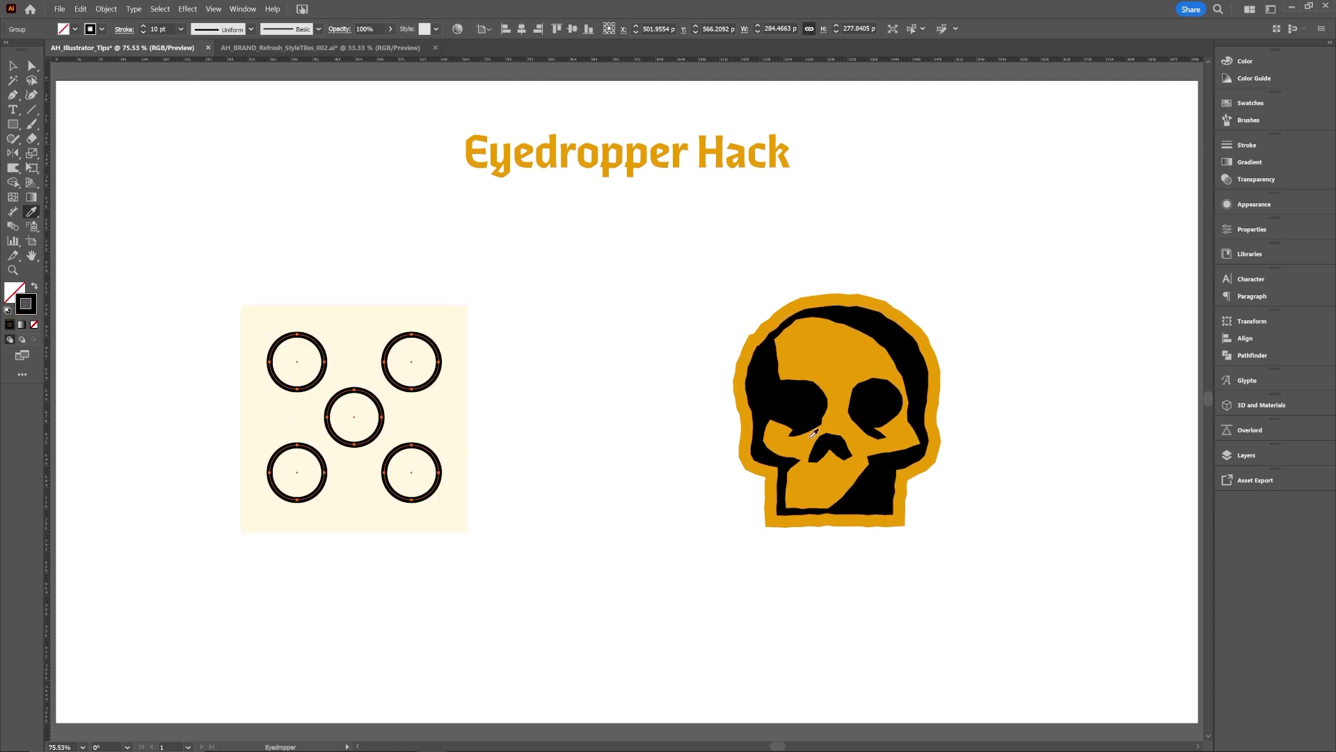
key(v)
- Turn the skull's orange backing fill into a 5 pt orange outline
double_click(794, 409)
key(shift+x)
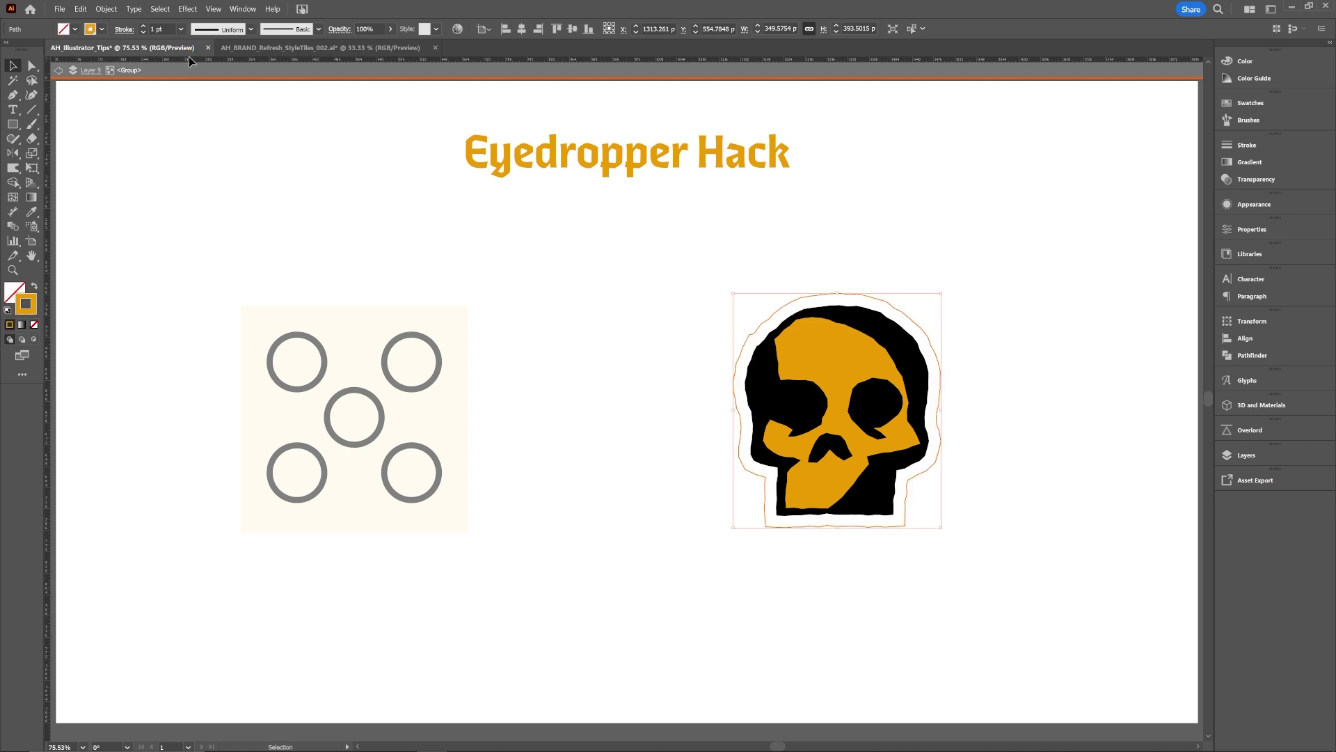
click(143, 26)
click(144, 26)
click(143, 27)
click(143, 27)
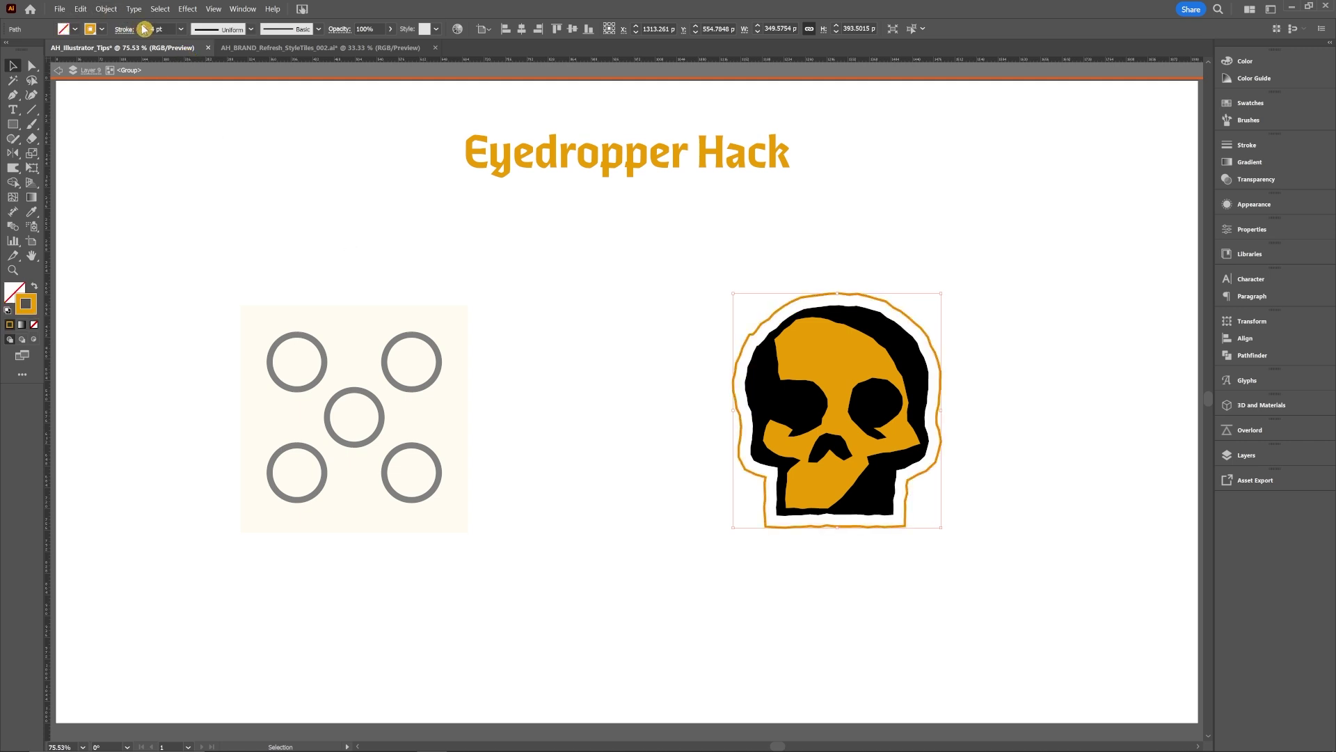
double_click(641, 342)
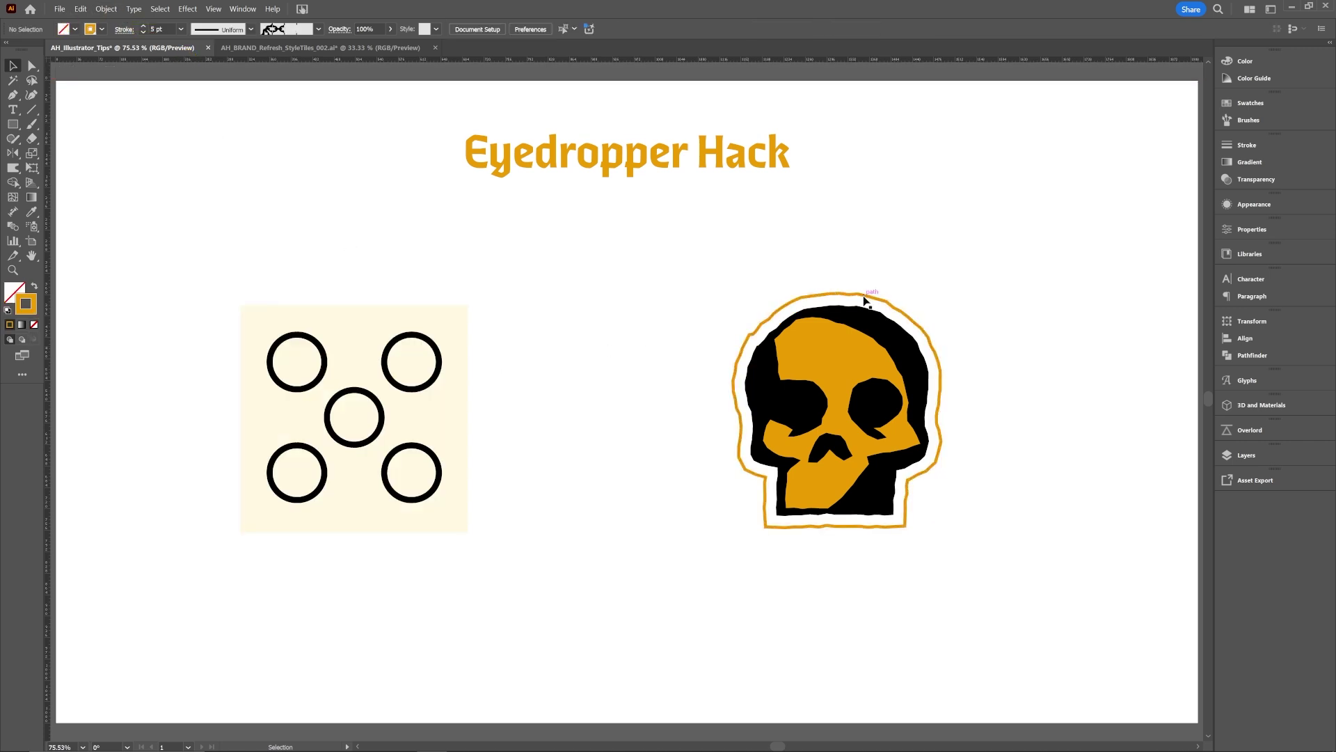
- Fill the cream square behind the circles with the skull's orange
click(327, 317)
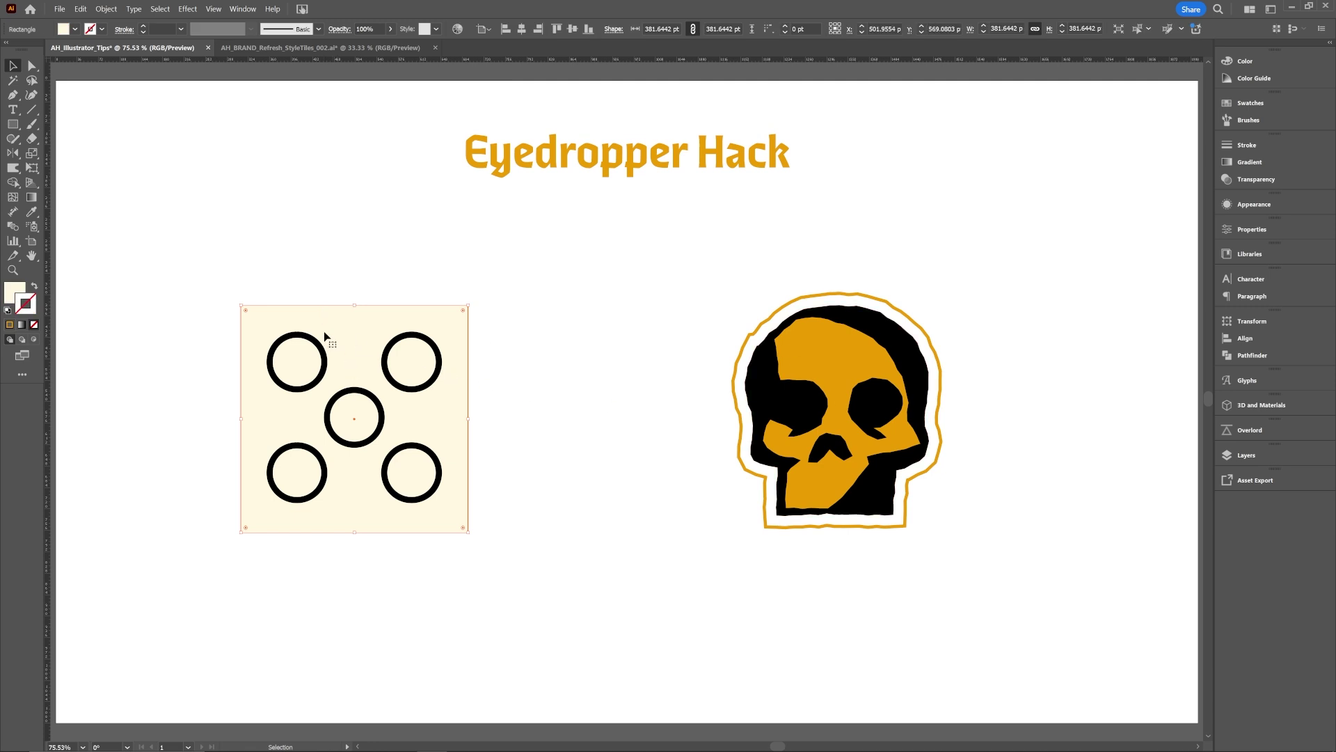
click(17, 297)
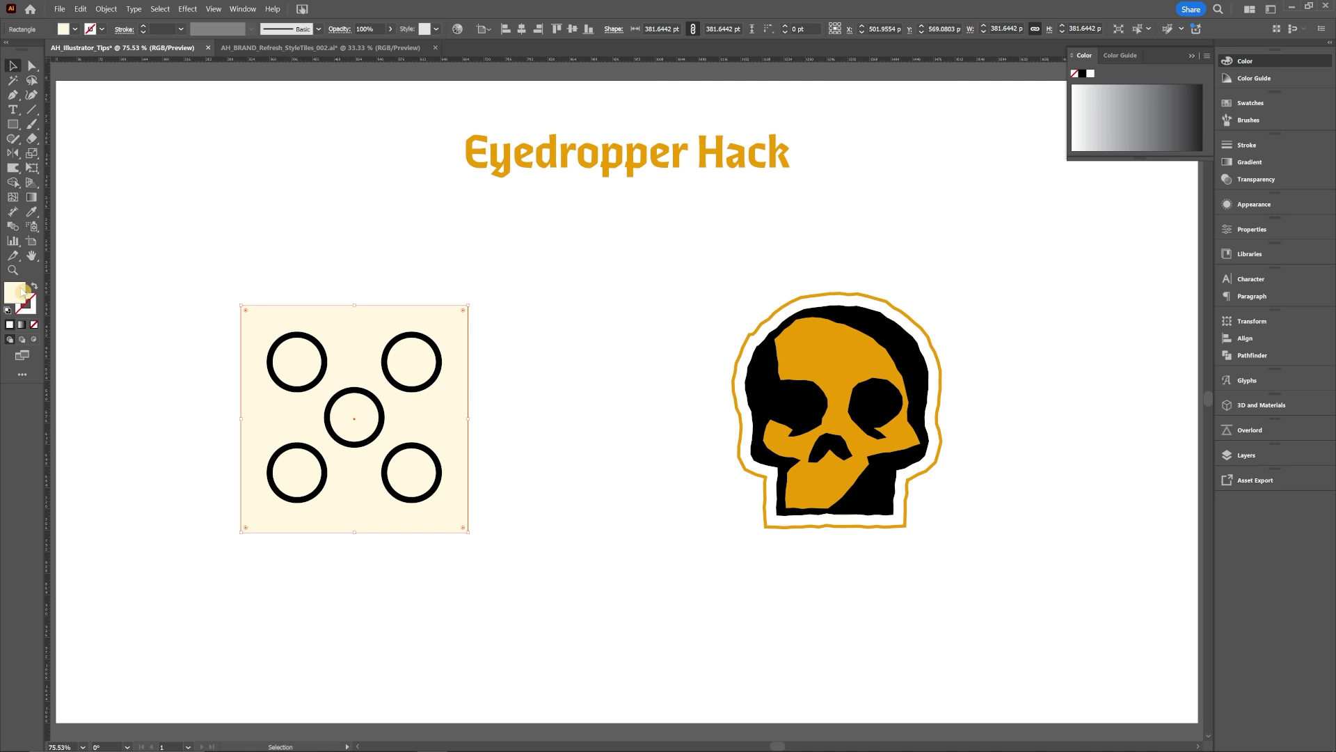
key(i)
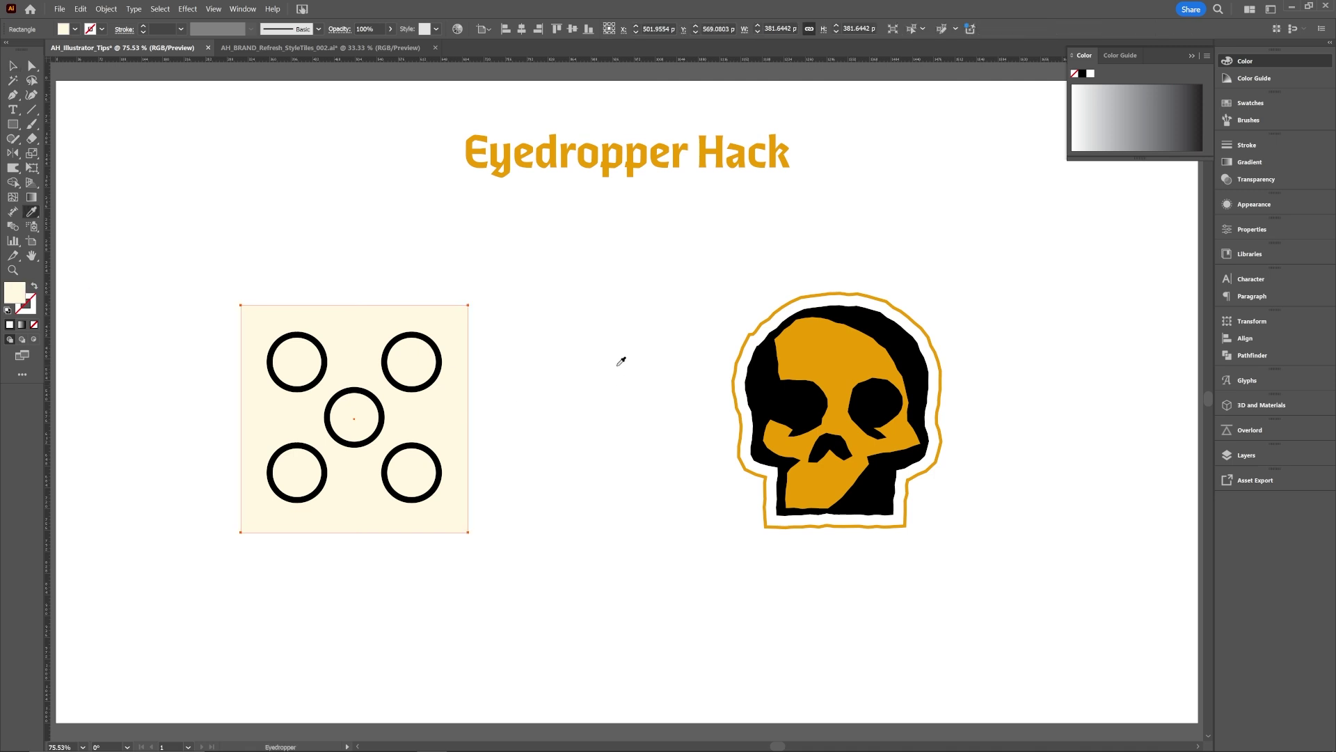
click(817, 292)
click(818, 292)
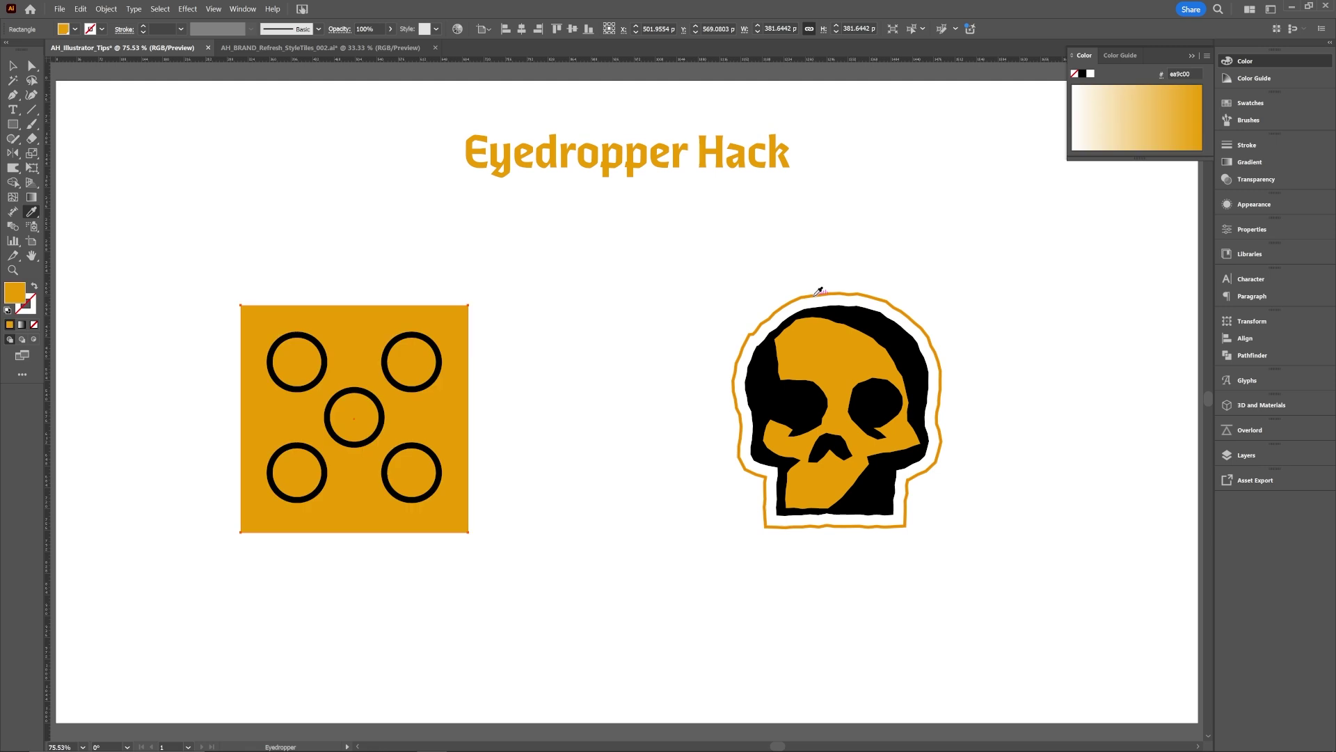
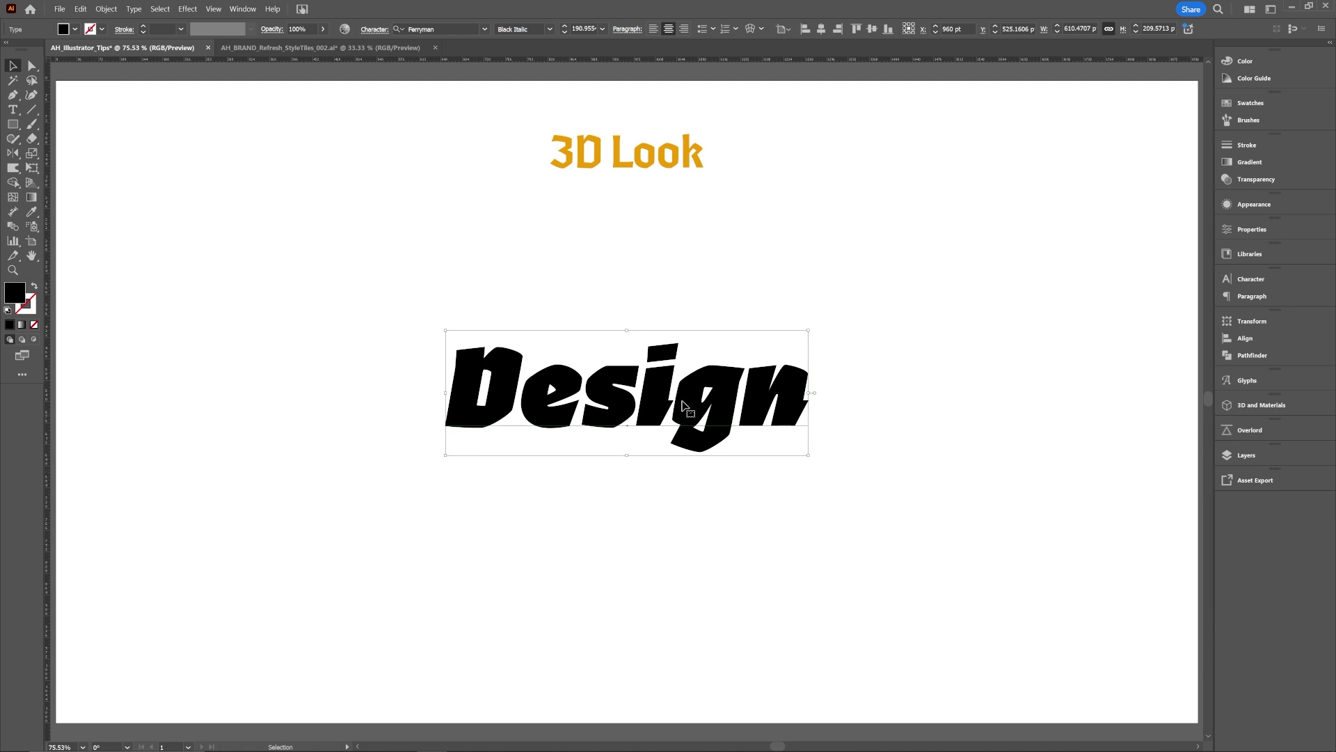
- Outline the Design text, add a 14 pt offset path, and isolate the group to pick the g's offset
right_click(689, 410)
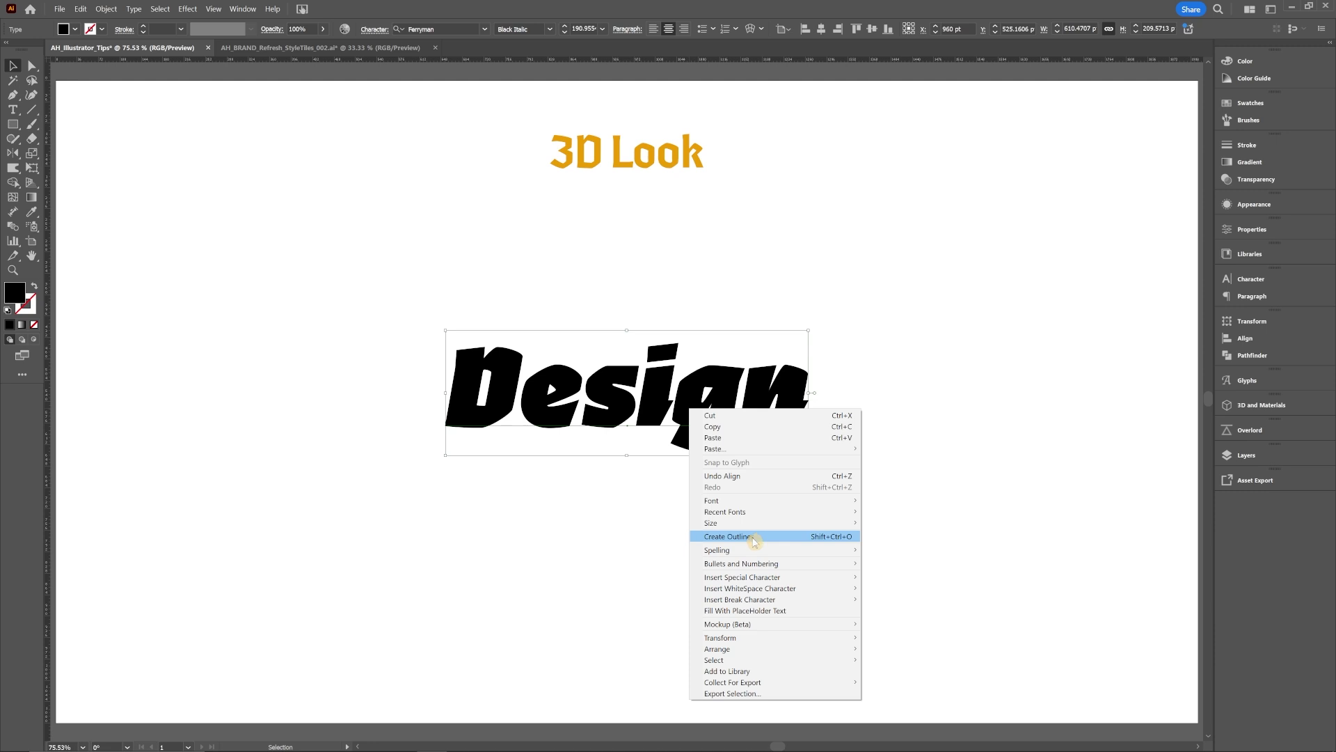
click(754, 536)
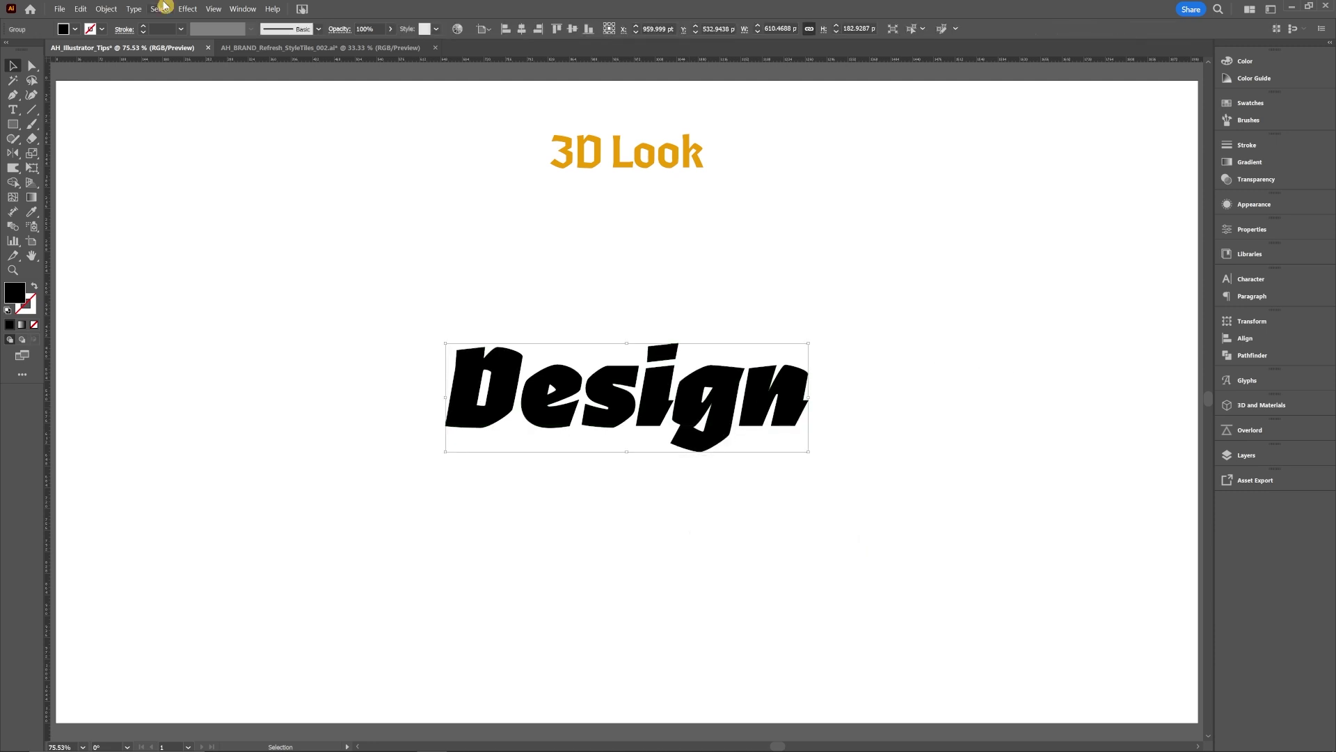
click(160, 9)
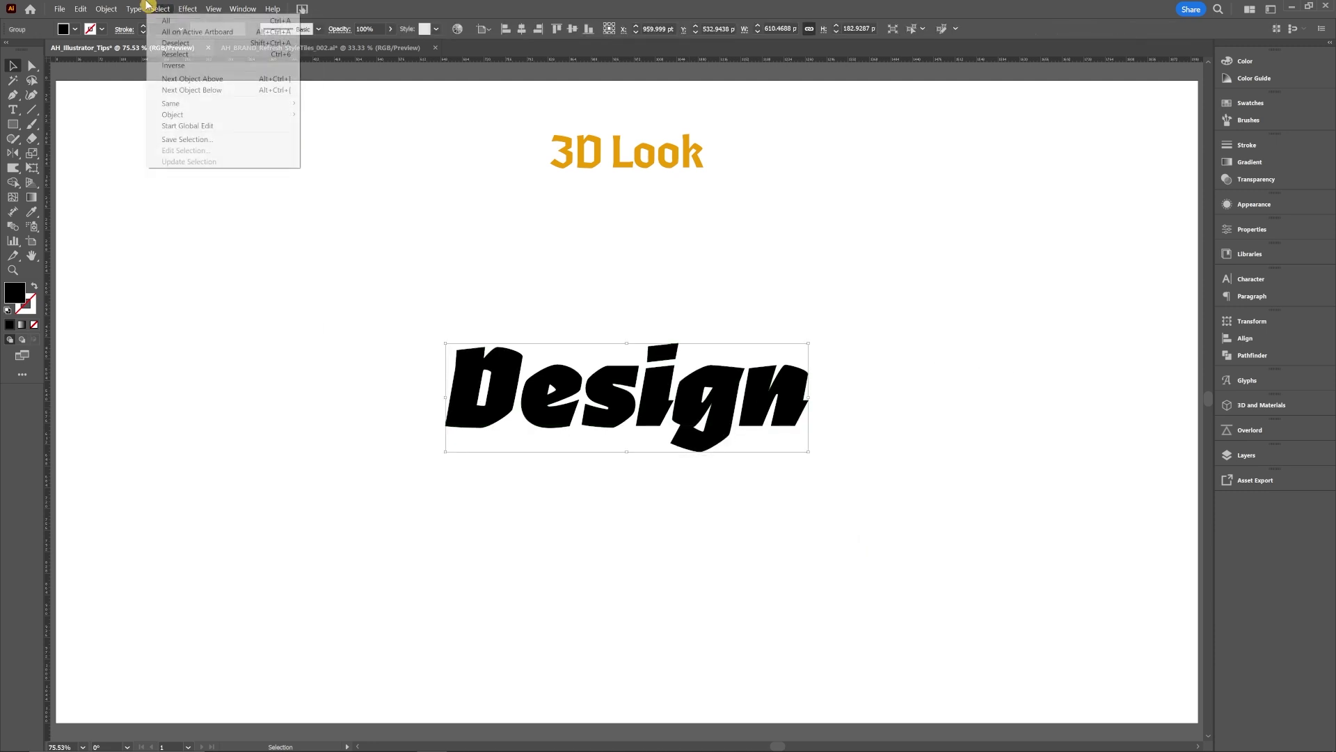
mouse_move(115, 5)
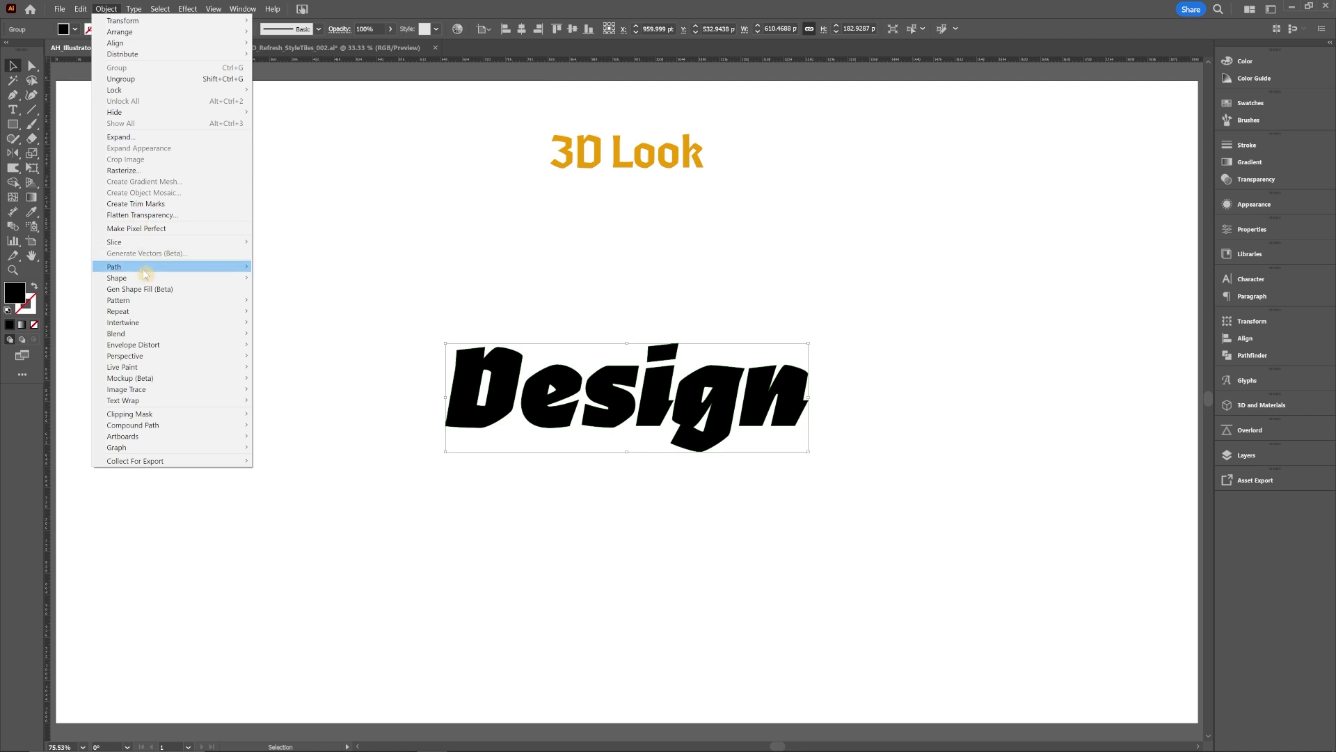
mouse_move(146, 267)
click(295, 302)
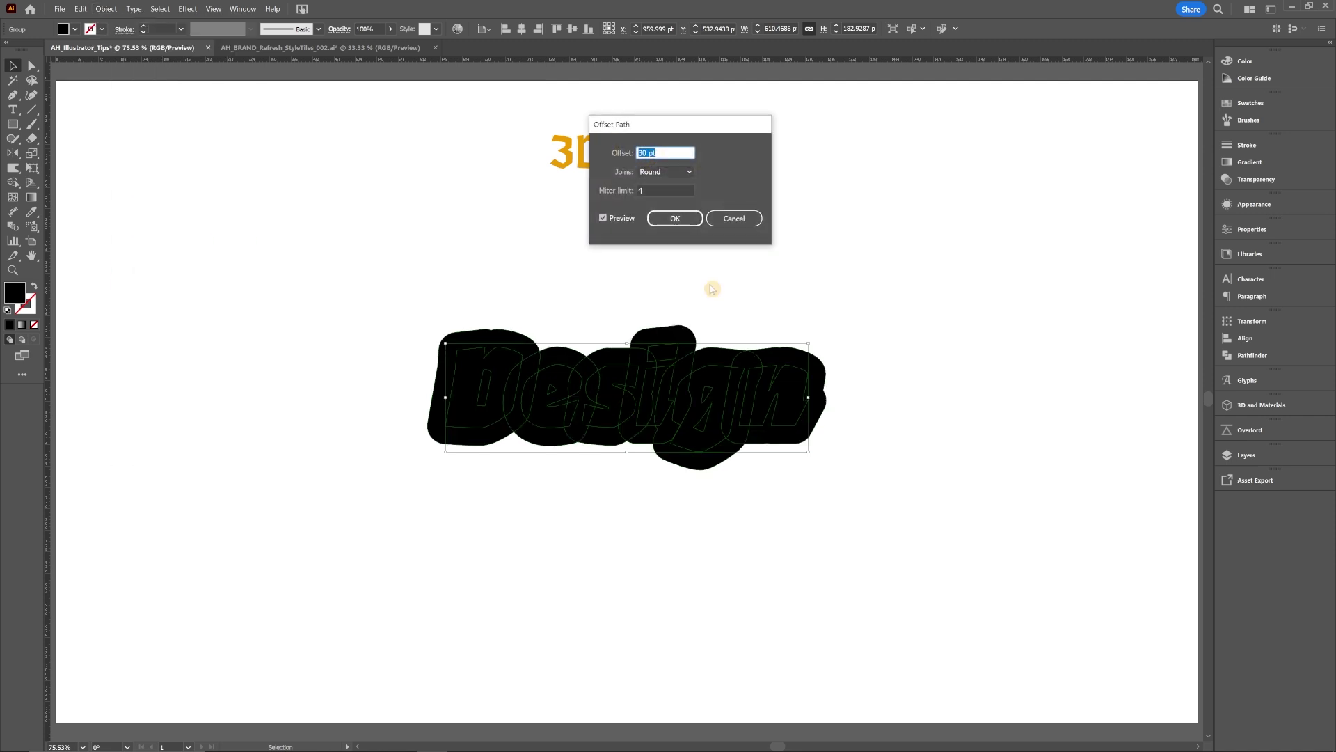
key(Down)
key(Down)
key(Down)
key(Down)
key(Down)
key(Down)
key(Down)
key(Down)
key(Down)
key(Down)
key(Down)
key(Down)
key(Down)
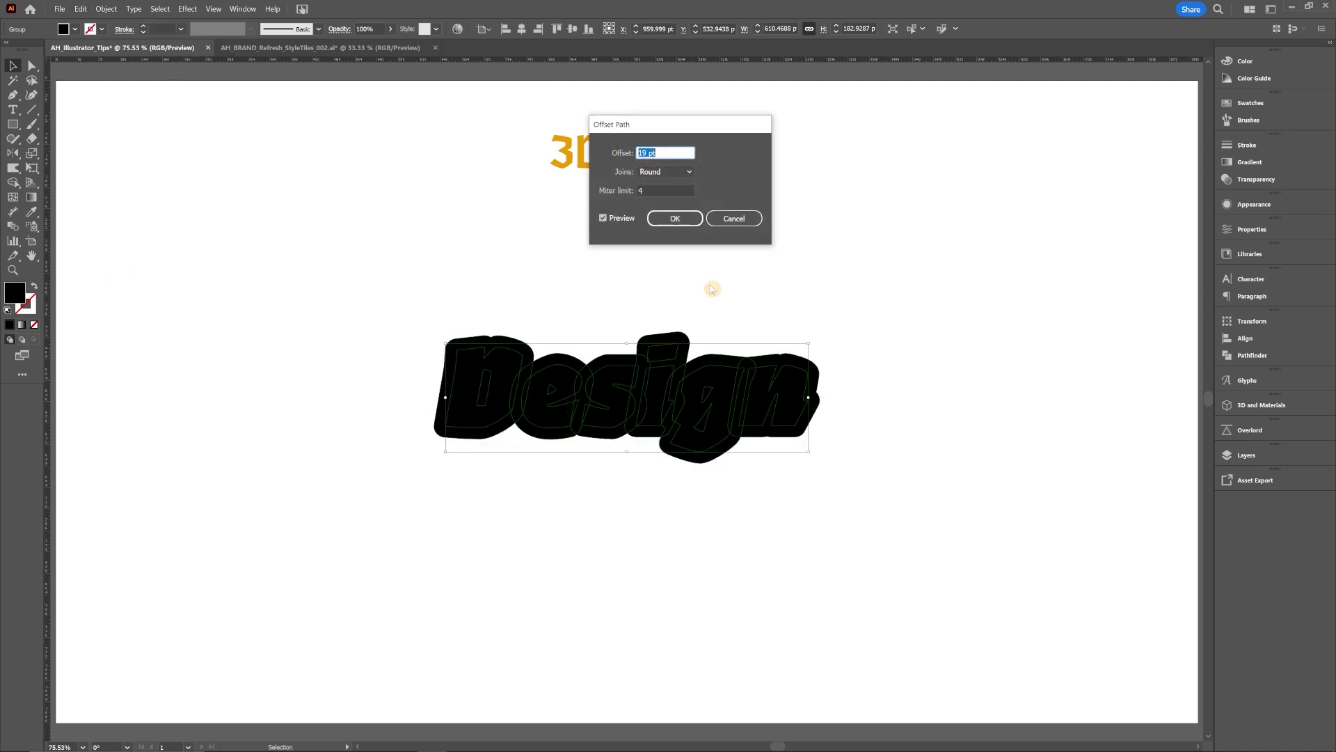
key(Down)
key(Down)
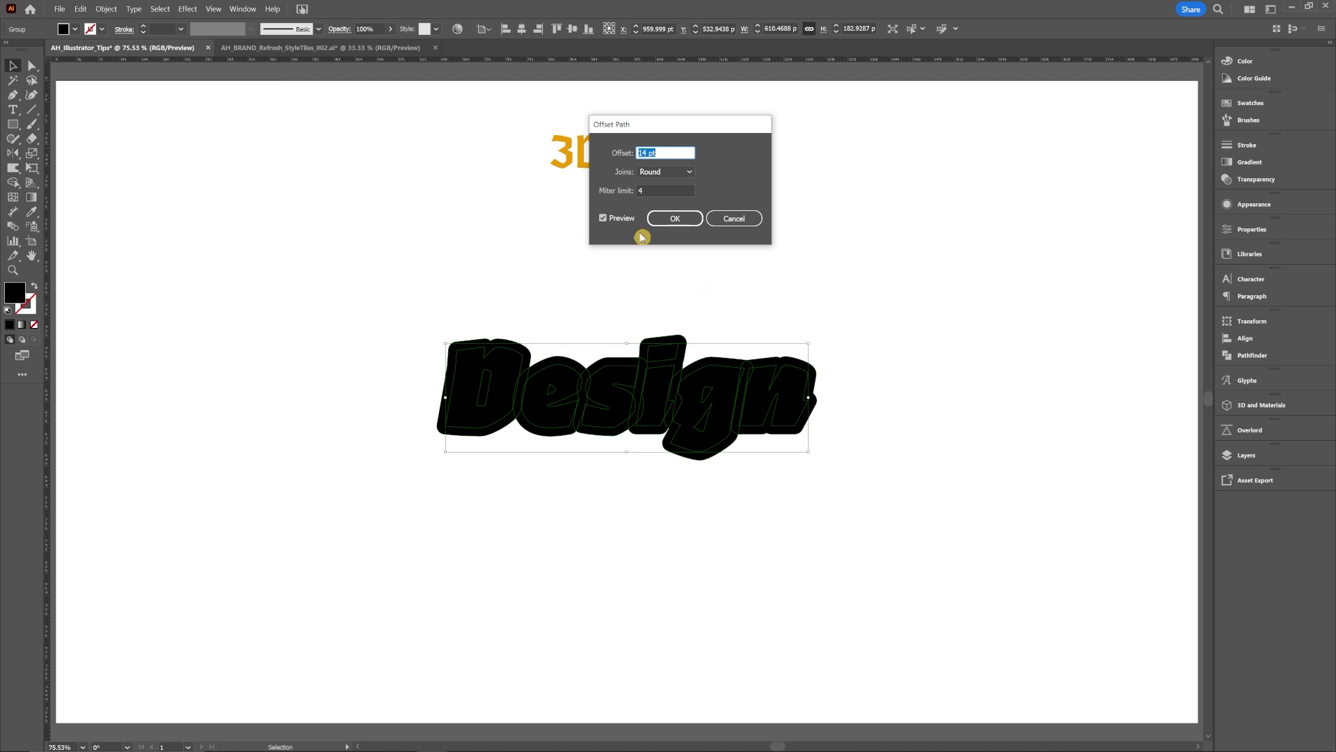
click(665, 222)
double_click(754, 371)
shift+click(709, 363)
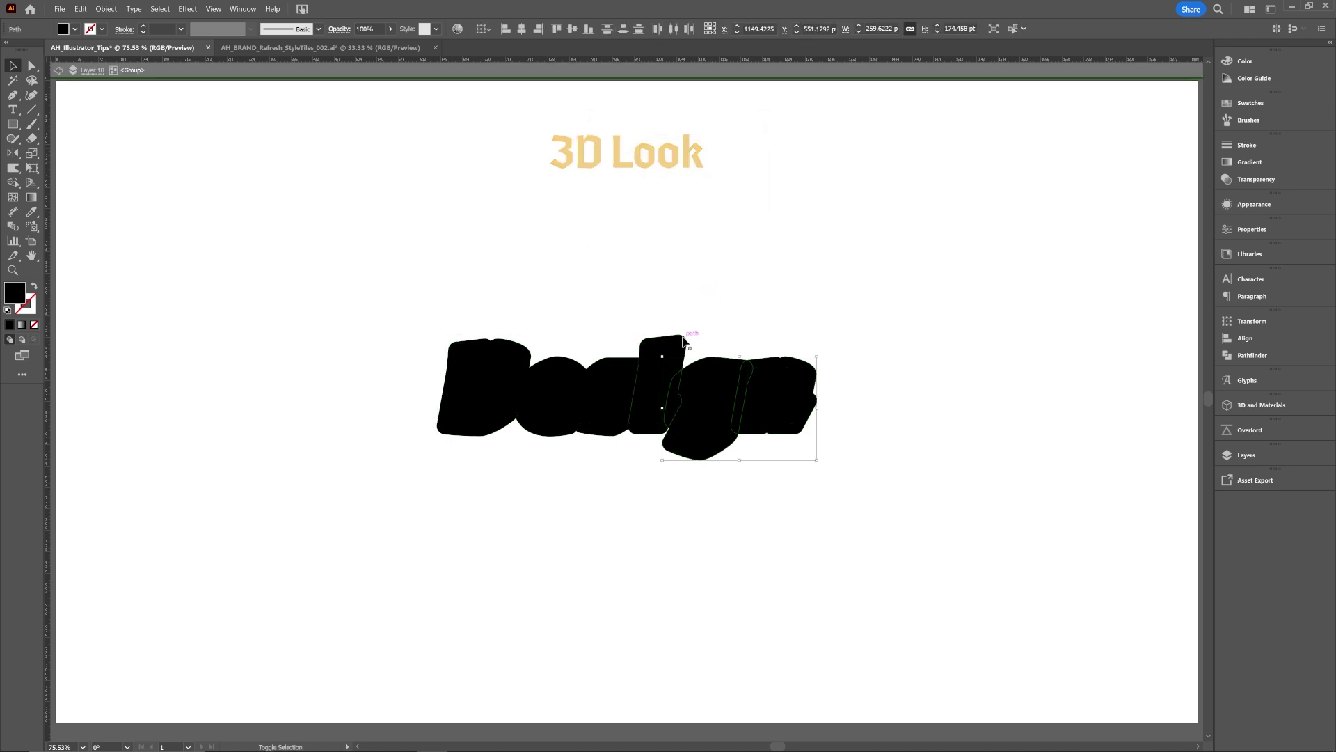
- Add the i, s, e and D offset shapes to the selection and Unite them
shift+click(665, 369)
shift+click(613, 390)
shift+click(525, 358)
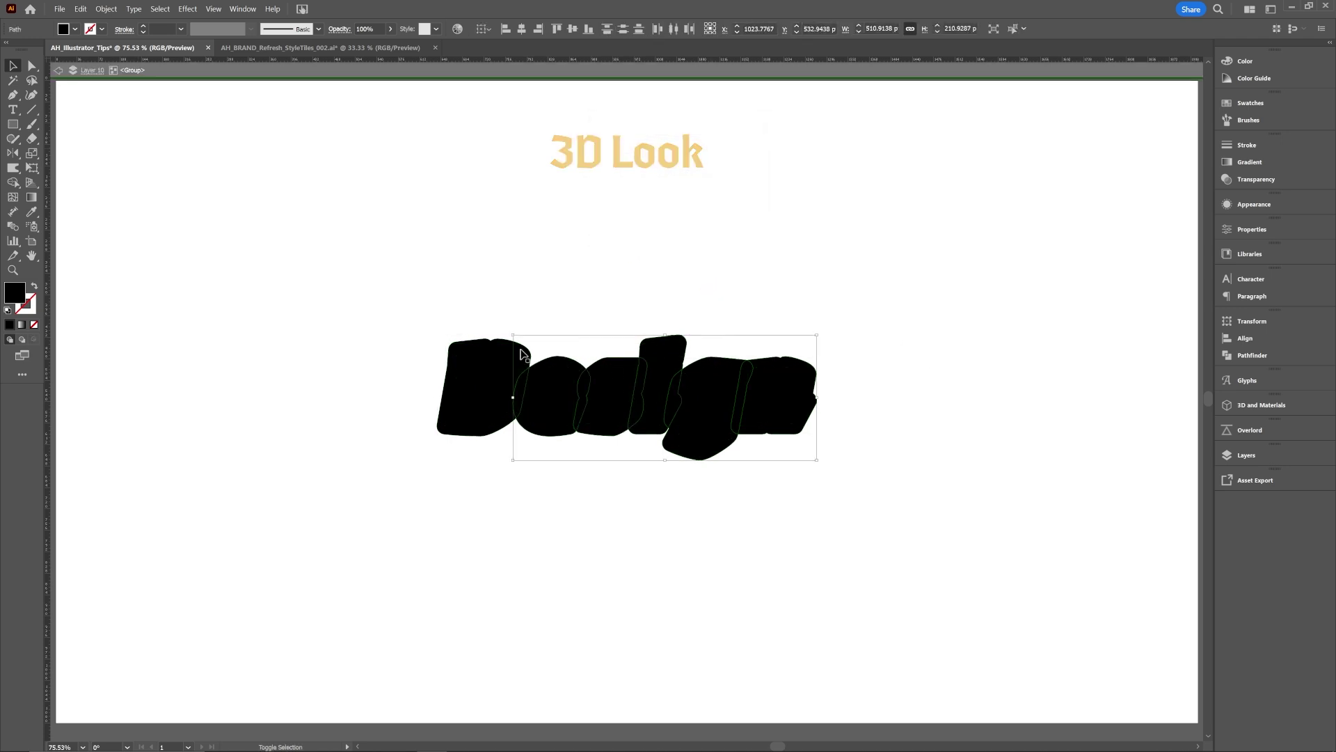
shift+click(522, 355)
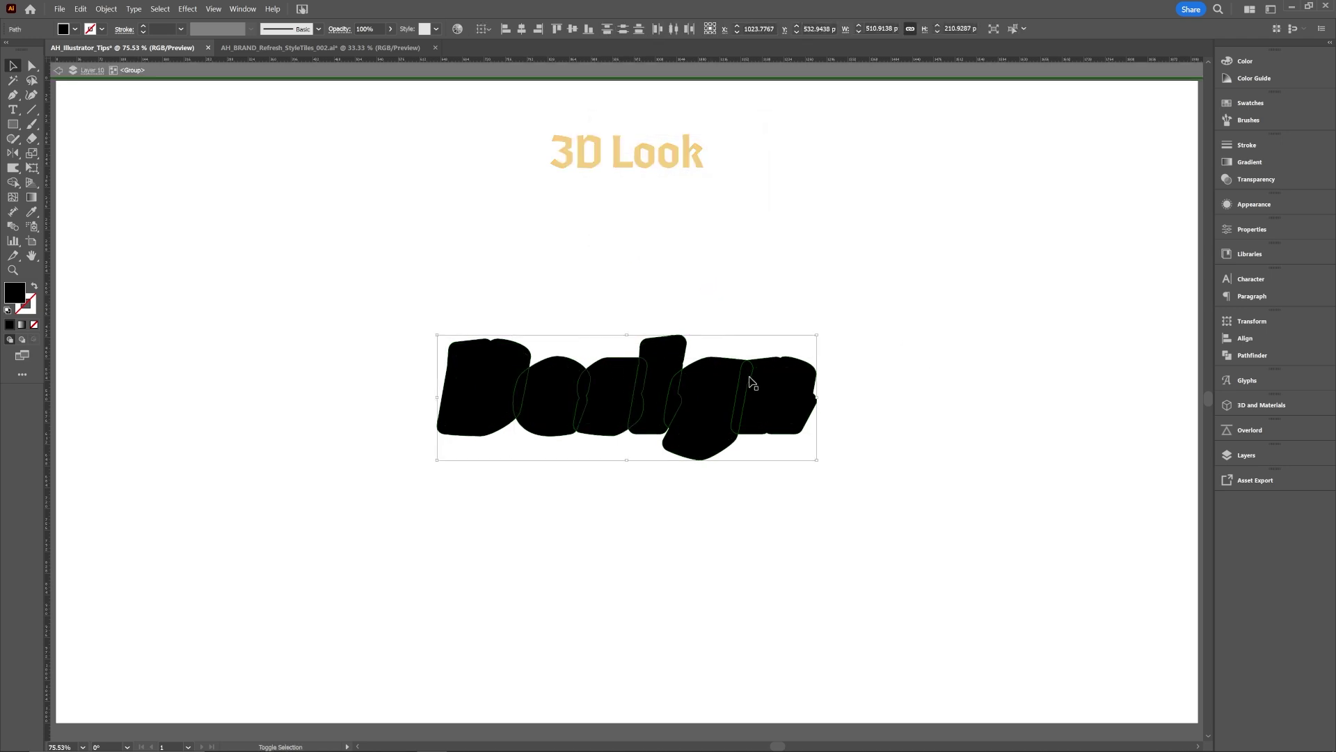
click(1214, 355)
click(1084, 348)
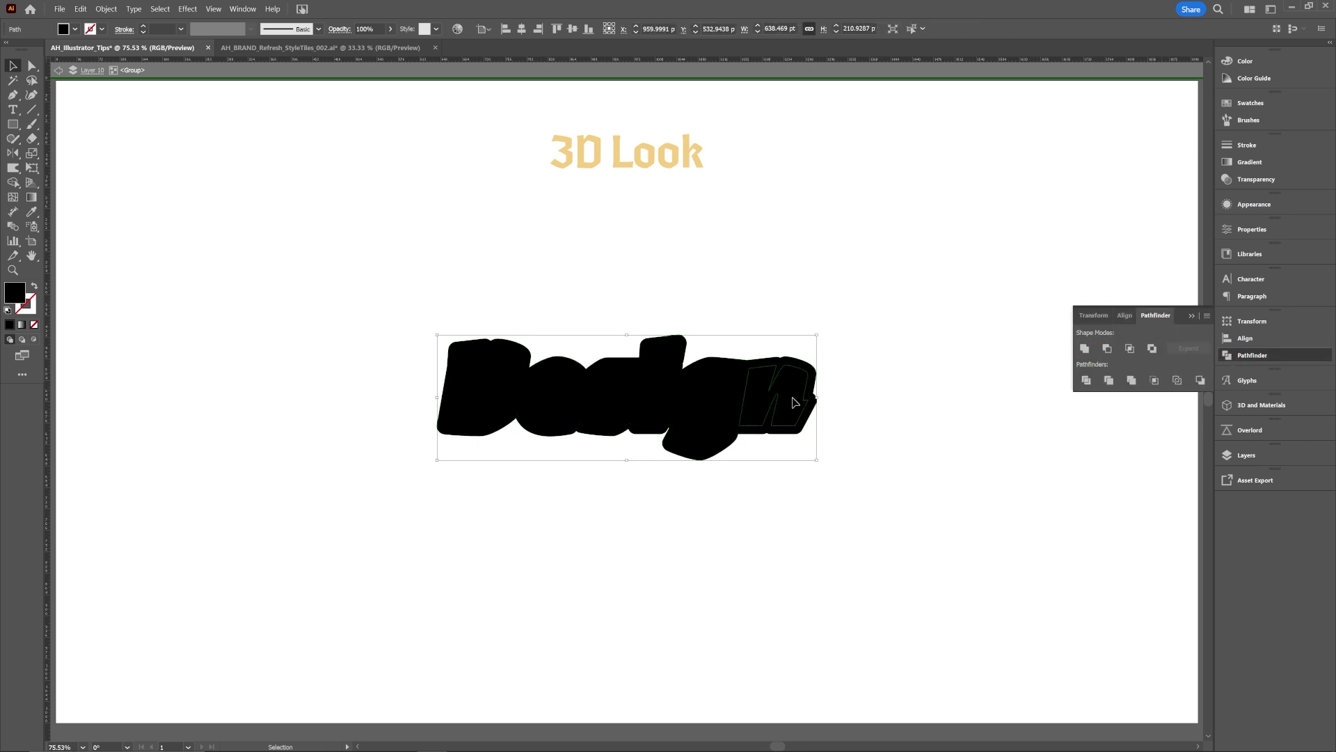
- Unite the whole Design group into one black backdrop, then leave isolation mode
drag(794, 399, 787, 465)
key(ctrl+z)
click(789, 431)
click(789, 434)
click(1084, 348)
click(1191, 316)
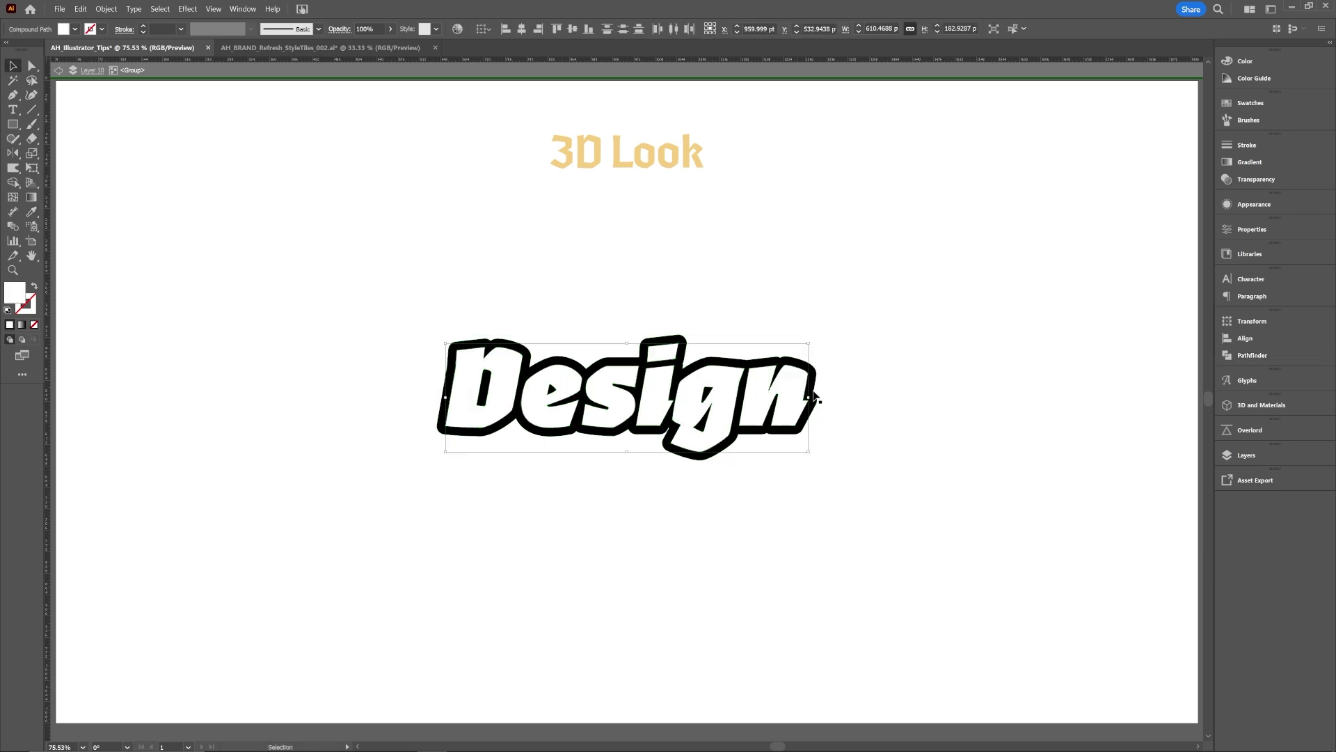
click(873, 486)
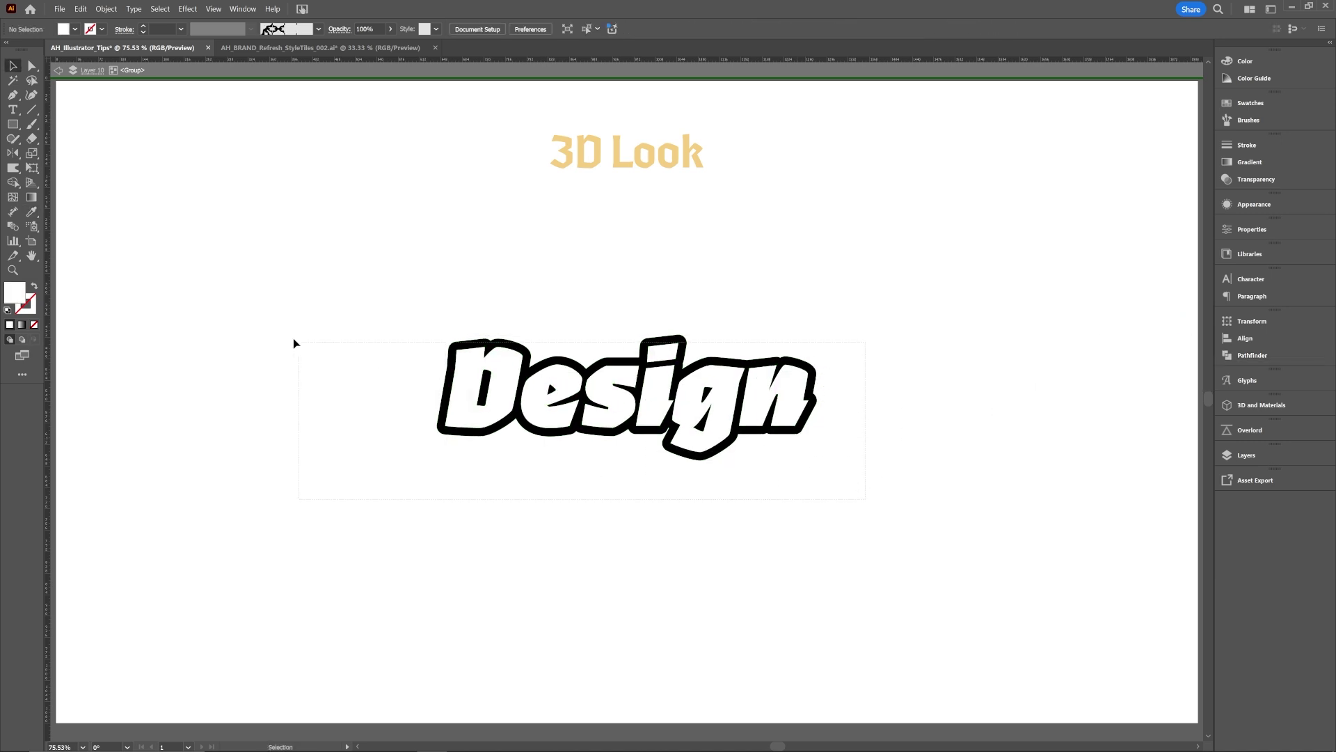
click(440, 362)
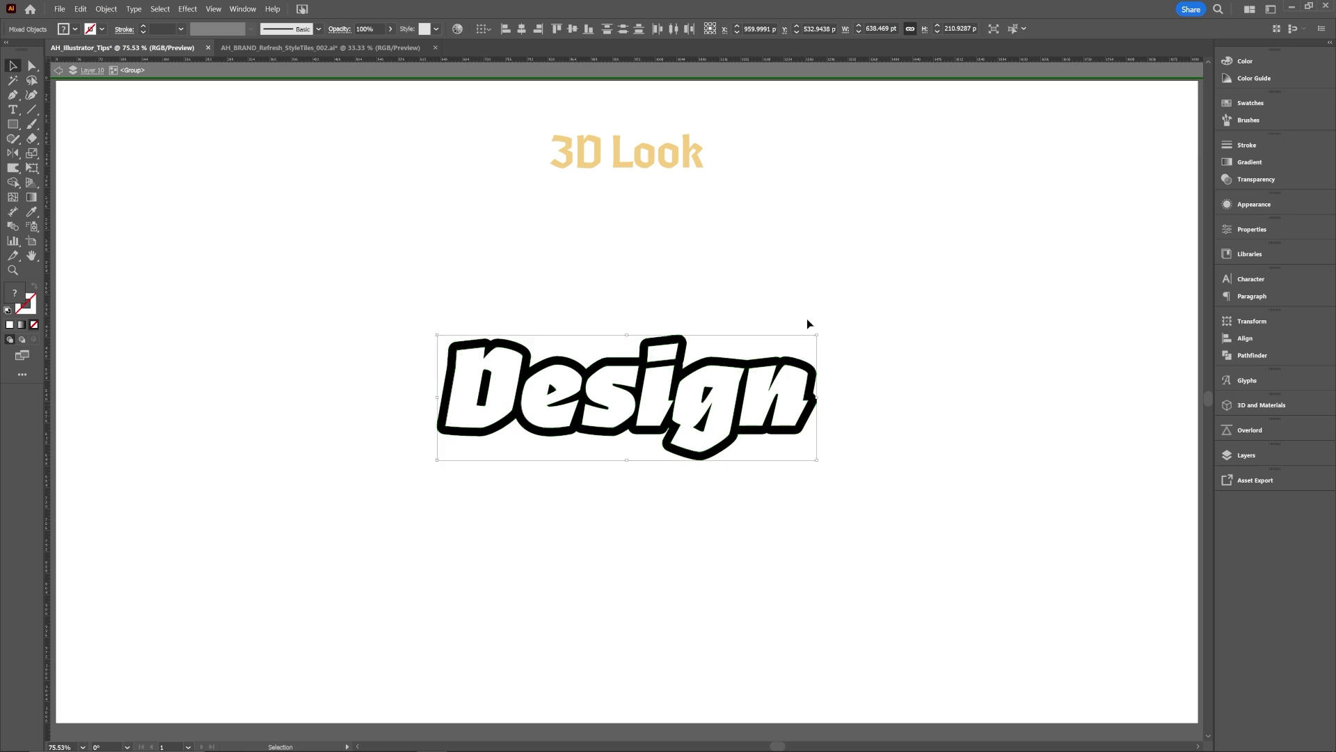
key(Escape)
- Apply a classic 3D Extrude & Bevel, tilting the lettering and deepening the extrusion to 100 pt
click(188, 9)
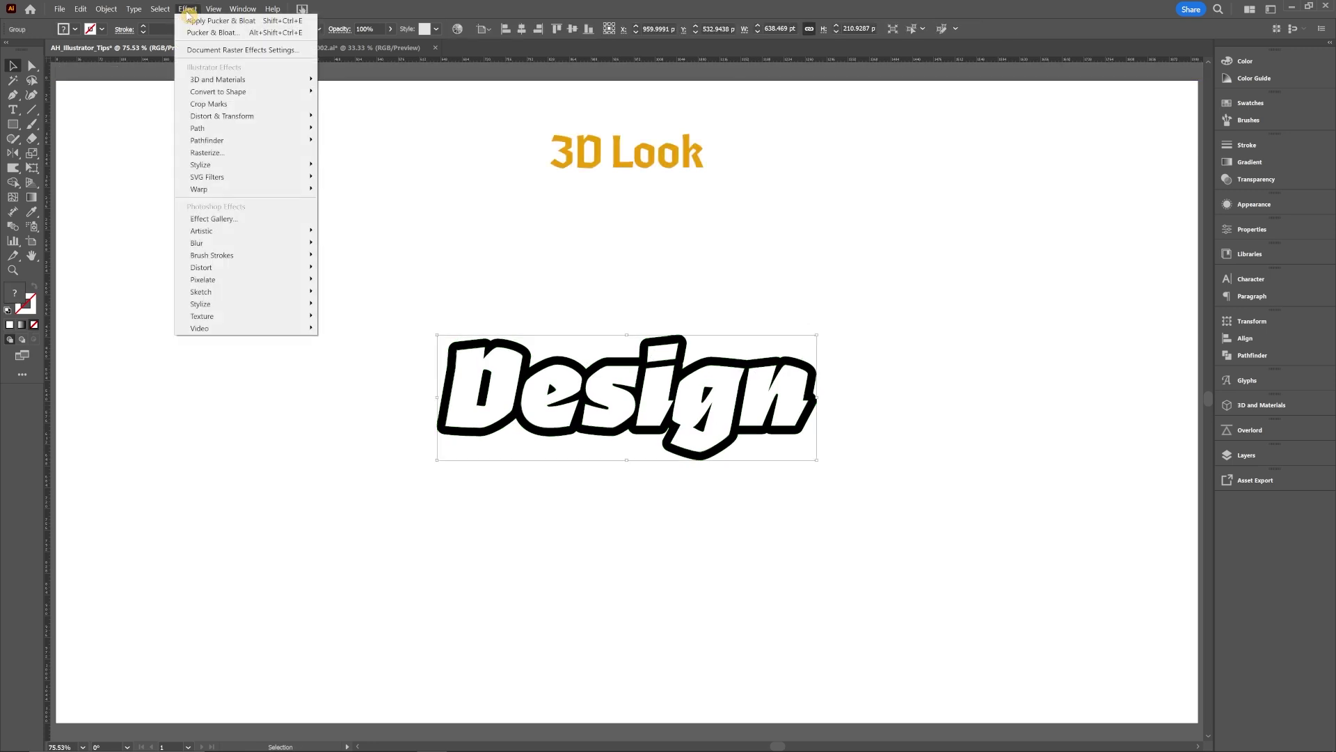
mouse_move(233, 80)
mouse_move(371, 135)
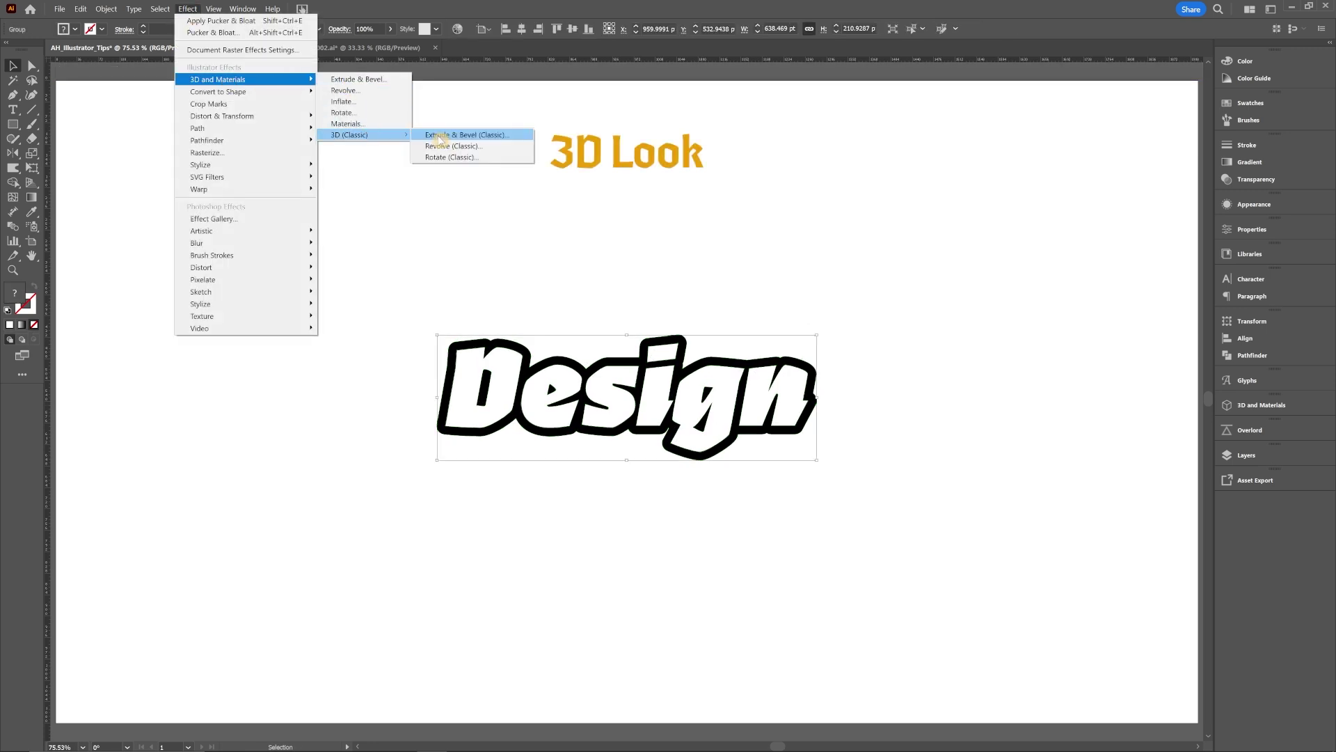
click(452, 135)
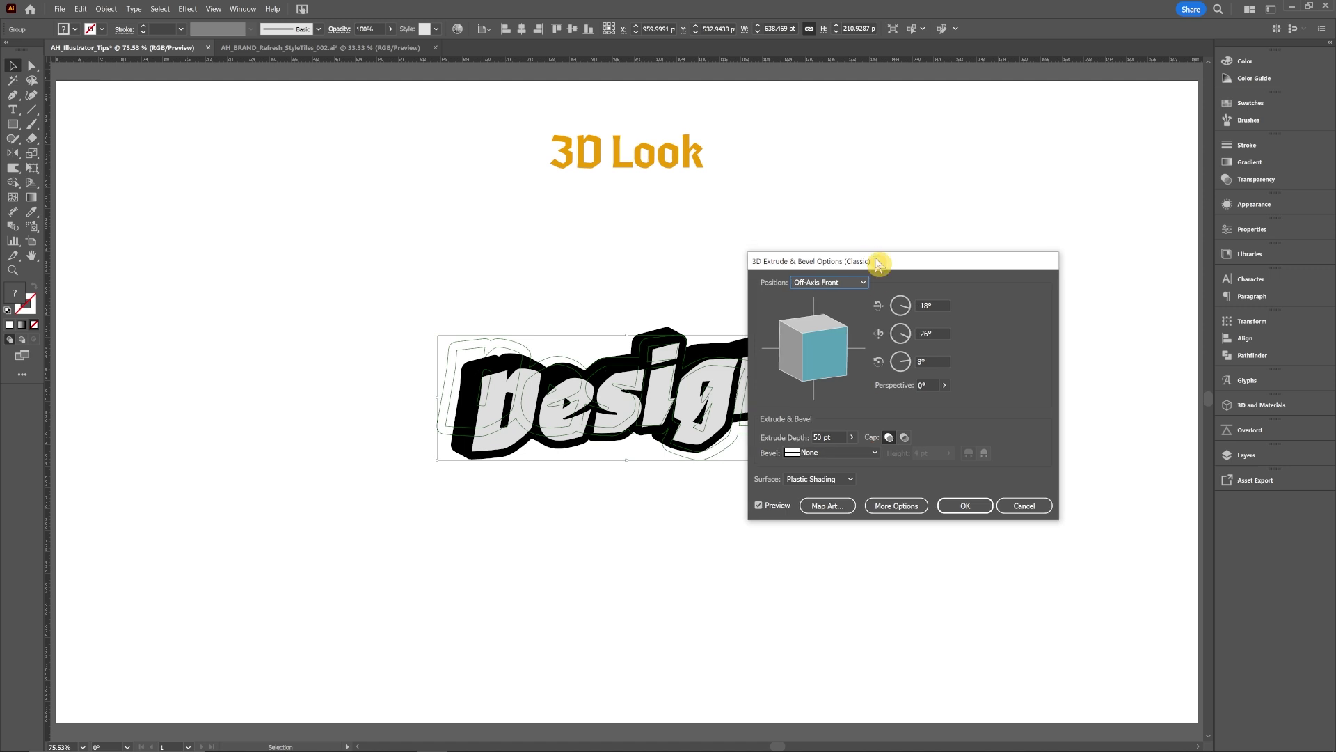
drag(878, 258, 998, 329)
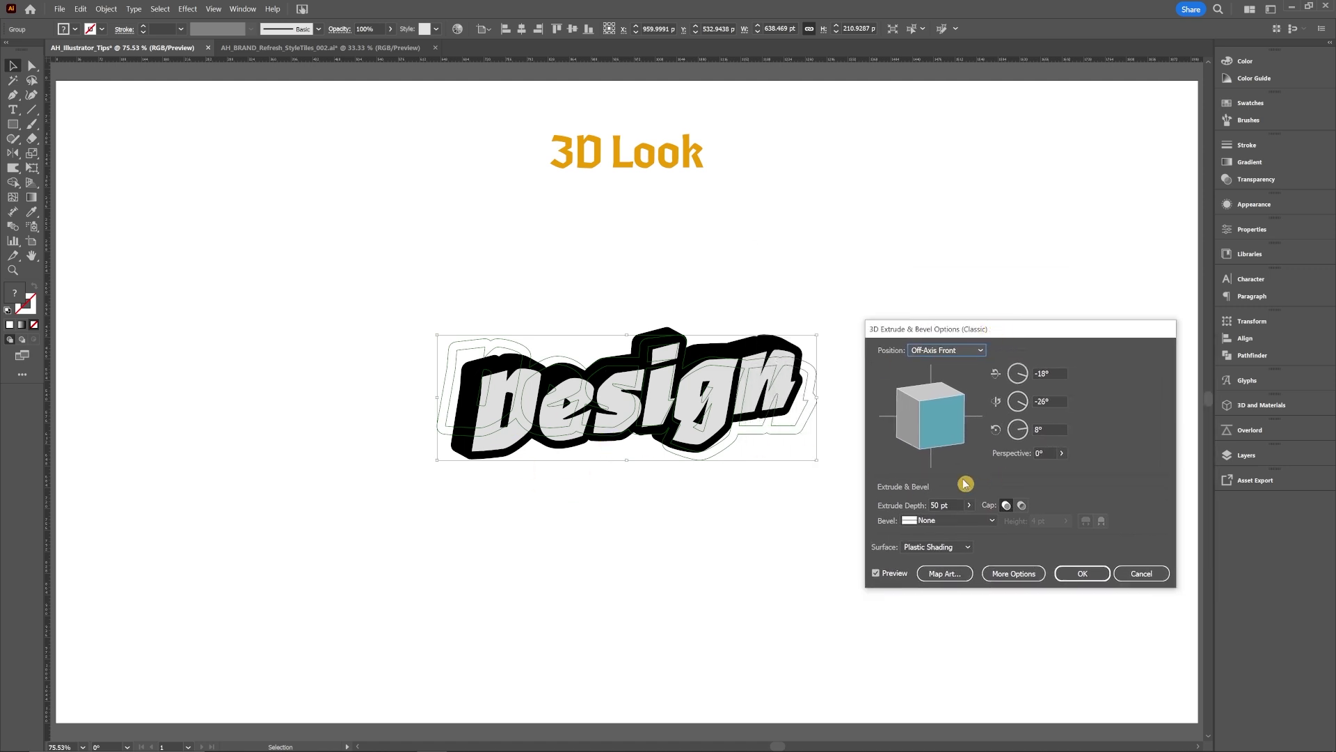
mouse_move(944, 446)
mouse_down()
mouse_move(923, 449)
mouse_move(928, 438)
mouse_up()
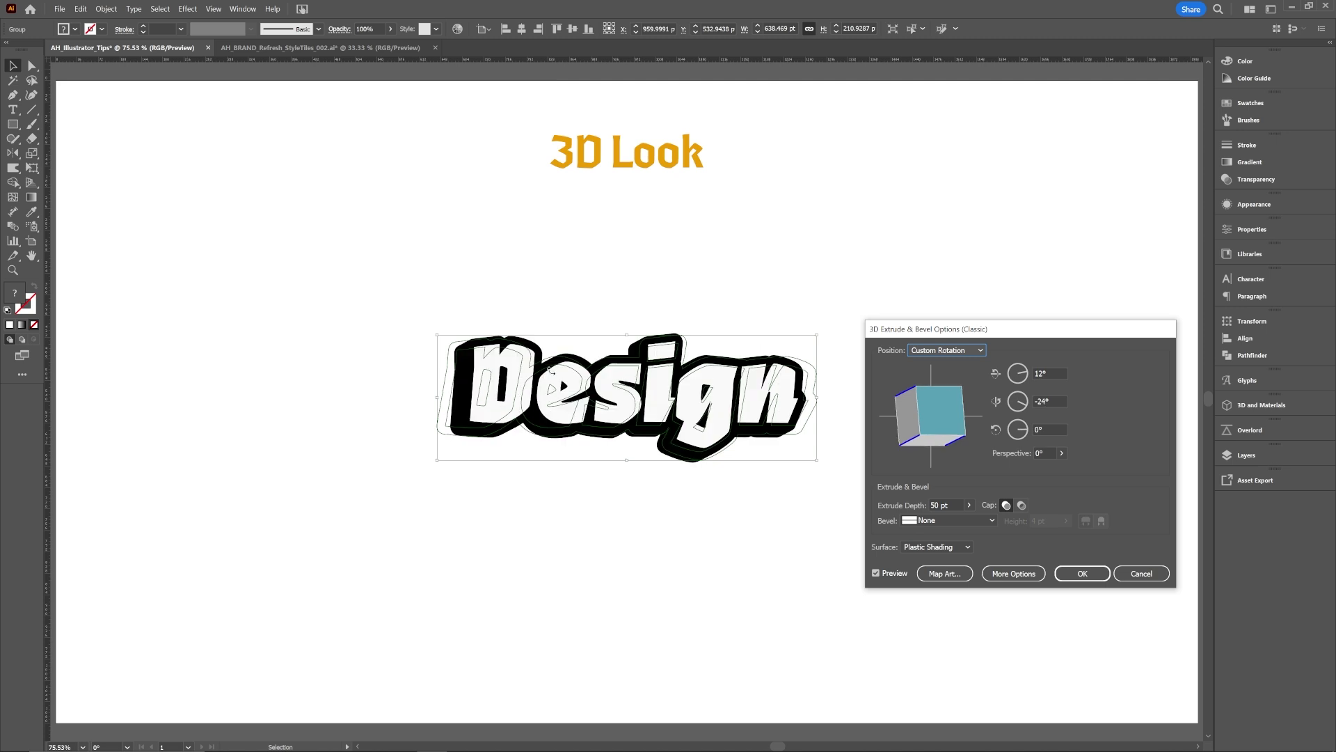
click(955, 504)
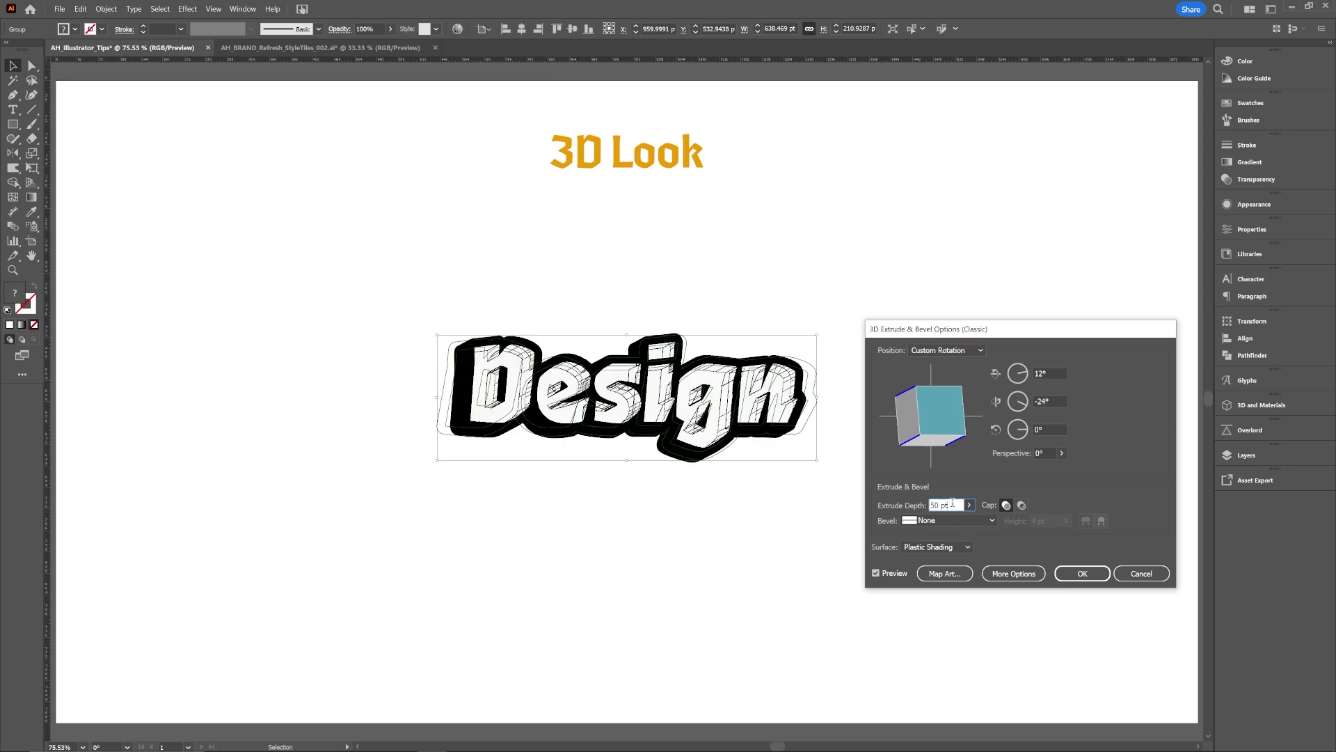
key(shift+Up)
key(shift+Up)
key(shift+Up)
key(shift+Up)
key(shift+Up)
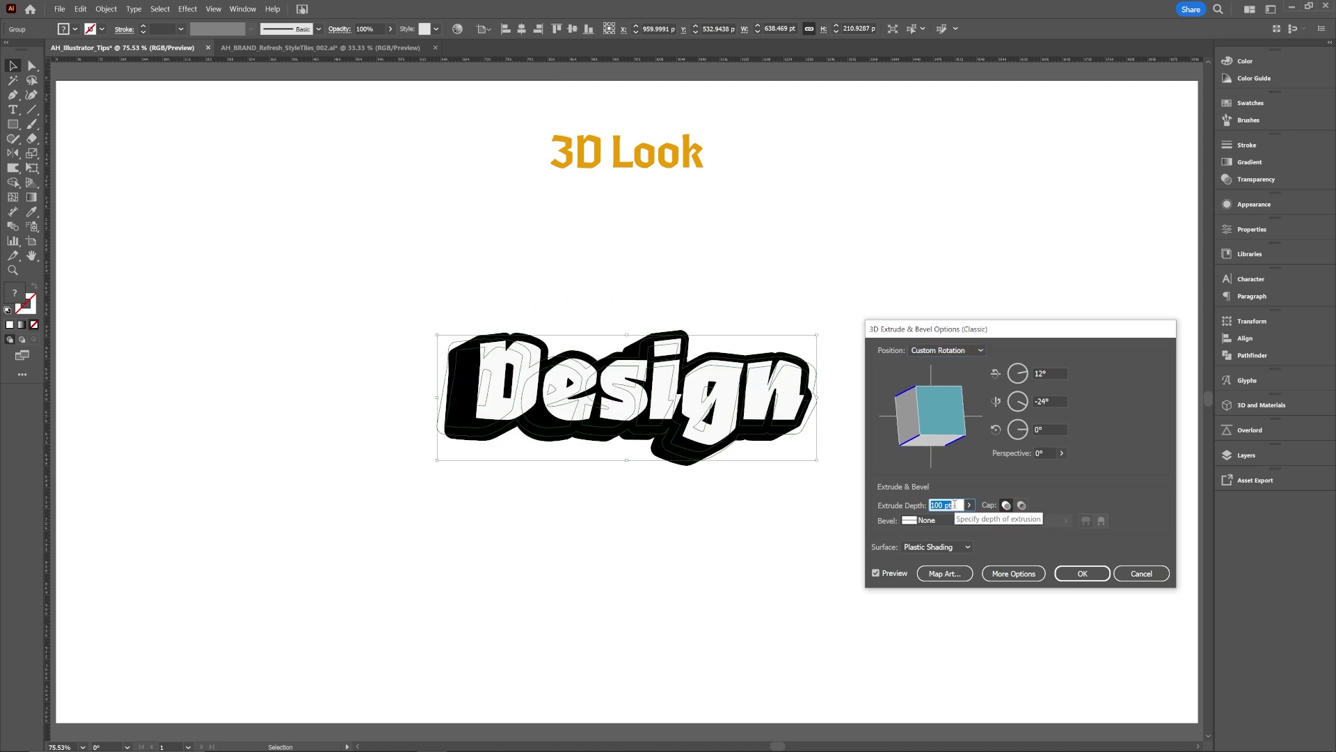
drag(949, 434, 949, 430)
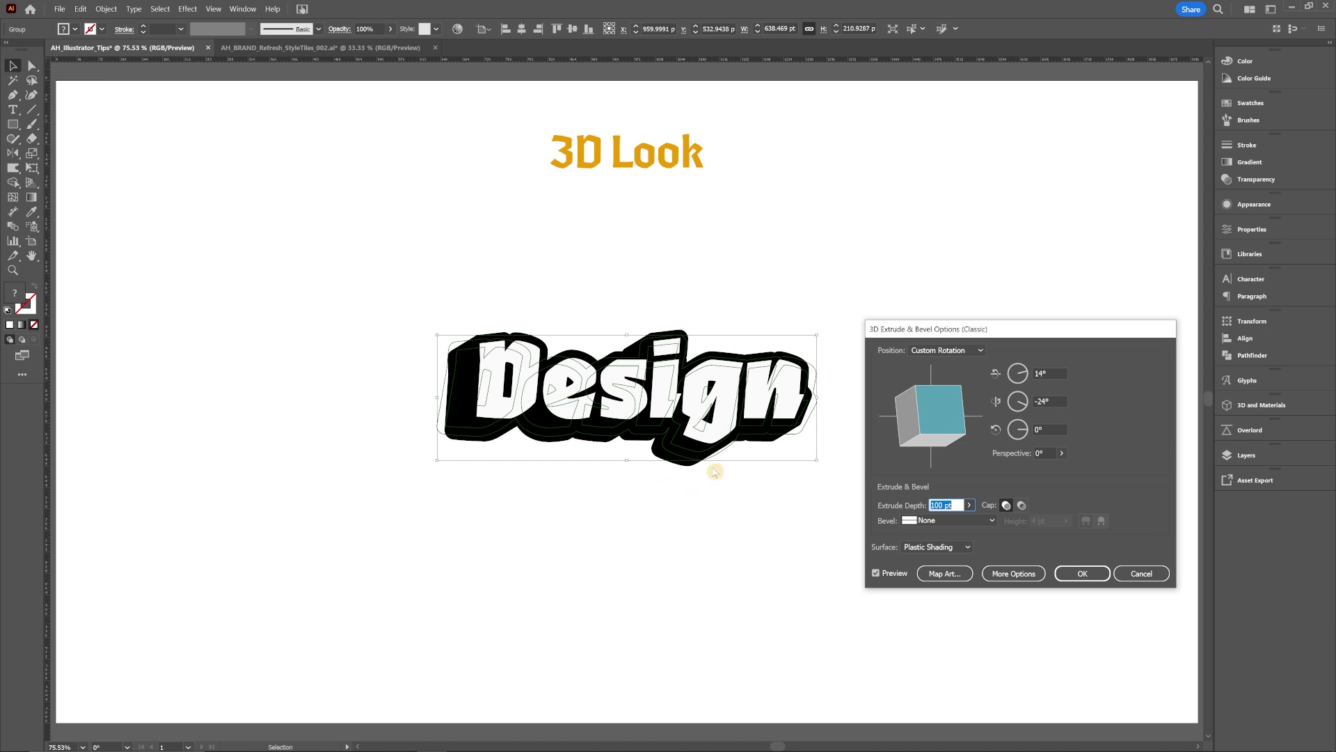
drag(941, 432, 920, 413)
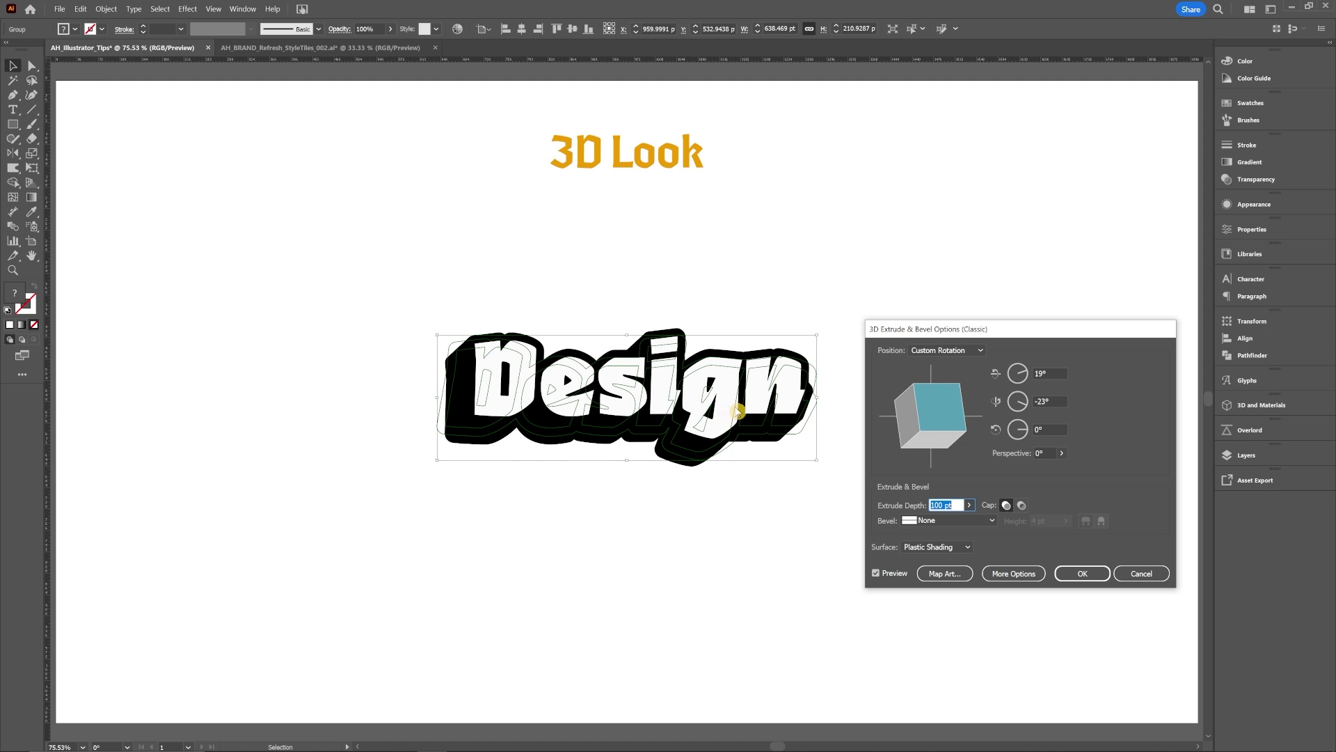
- Reduce the 3D shading Blend Steps to 1 and apply the effect
click(1014, 574)
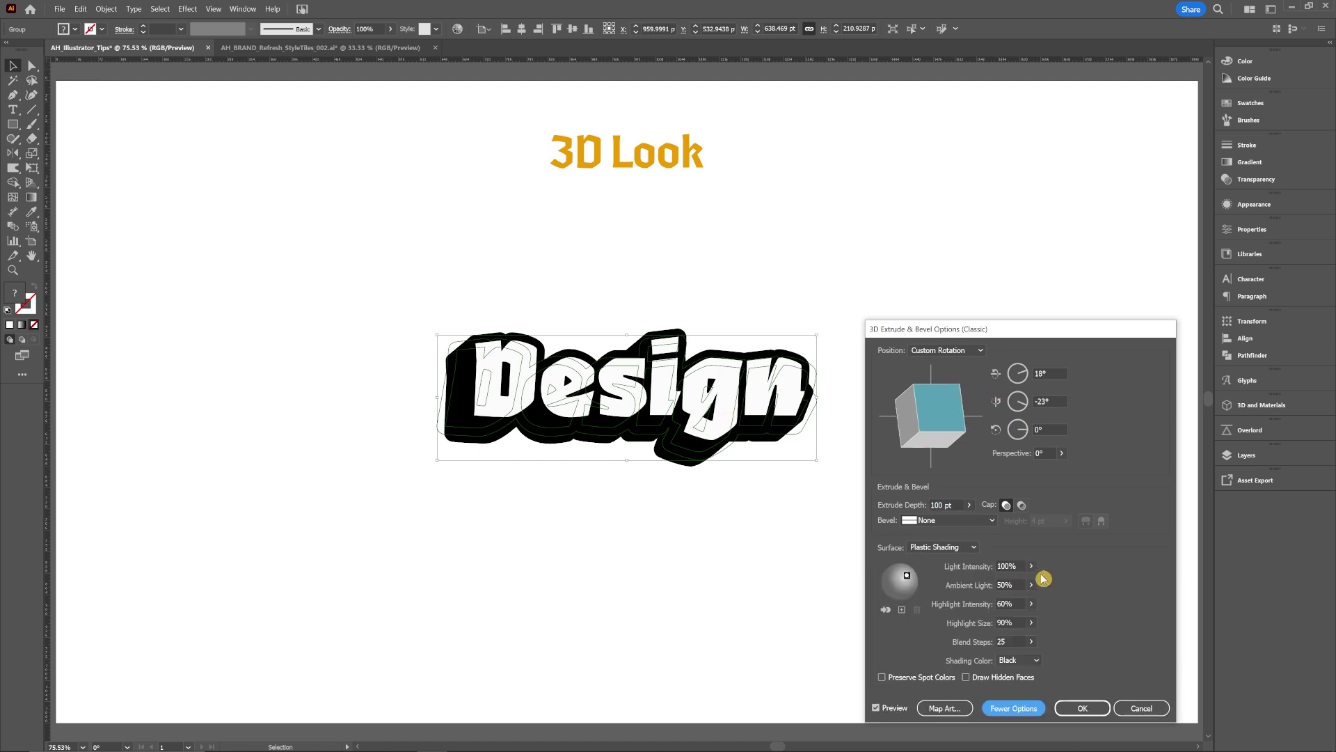
click(1017, 640)
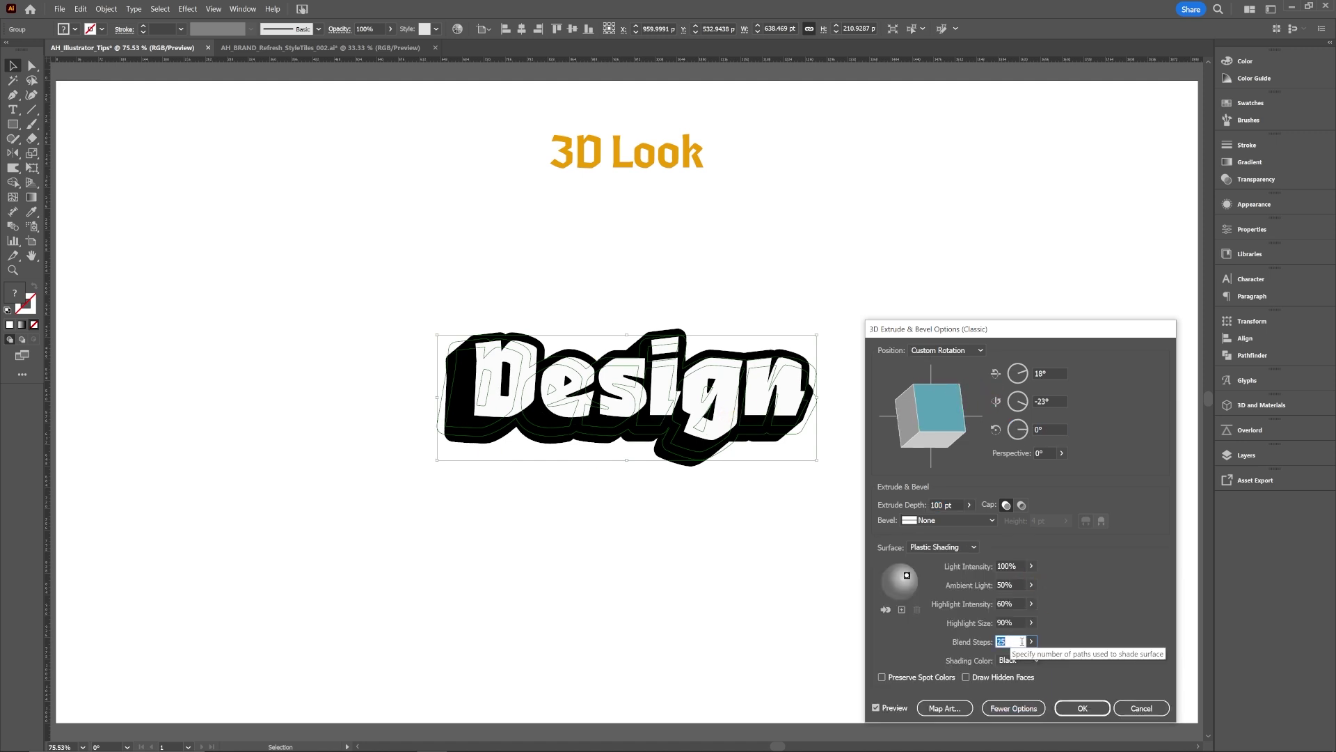
text(1)
key(Tab)
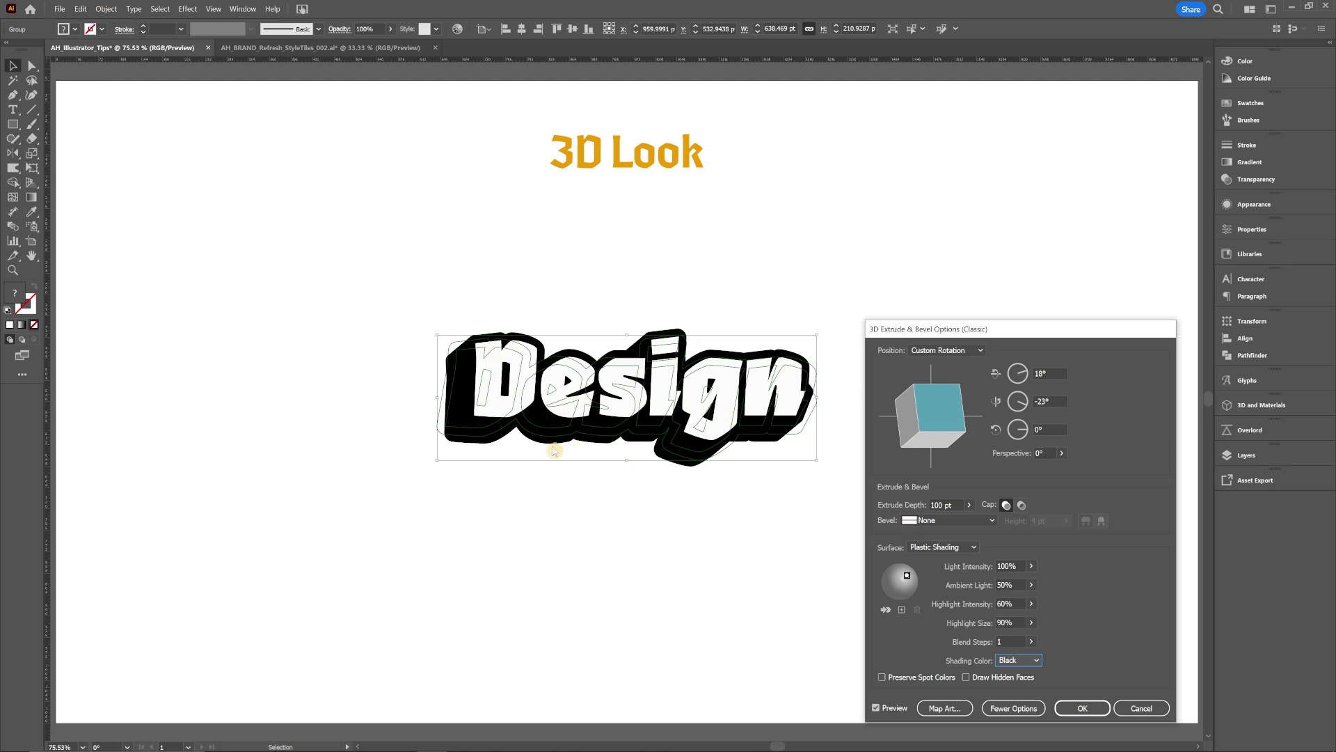
drag(916, 330, 921, 202)
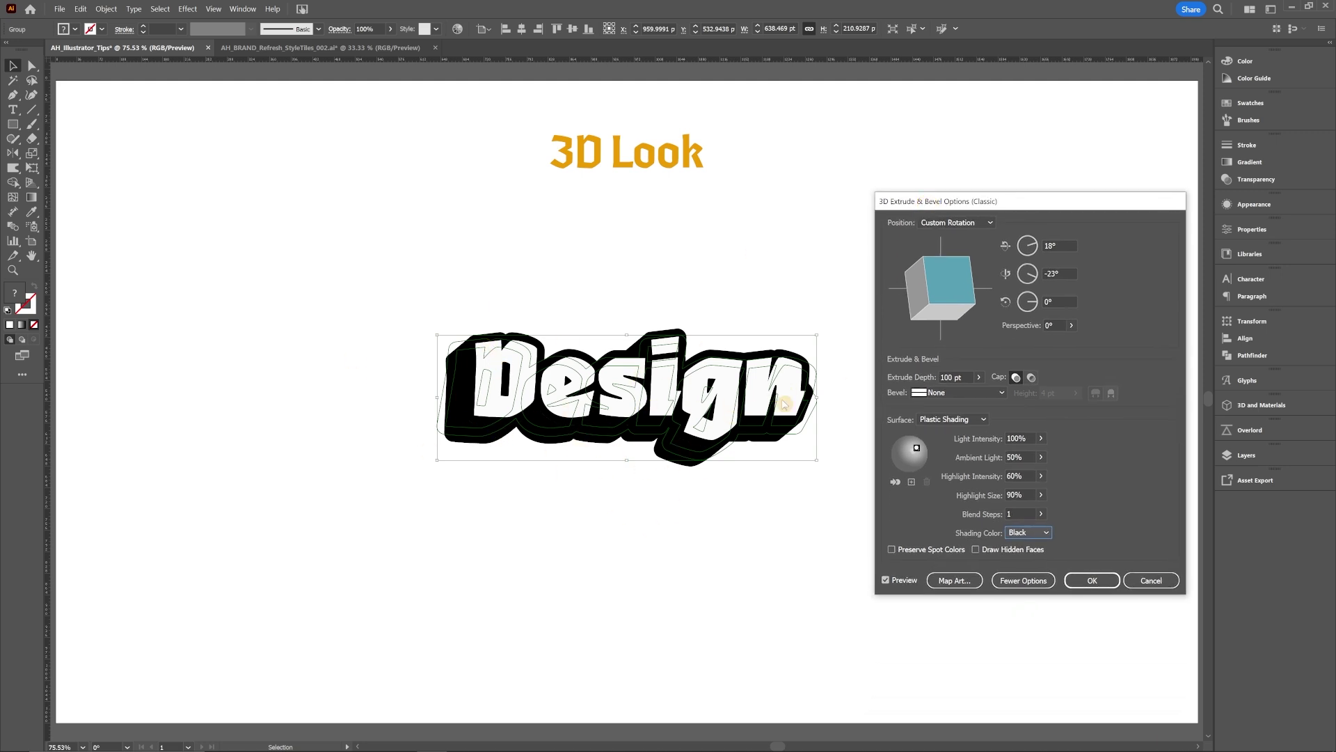
click(1092, 580)
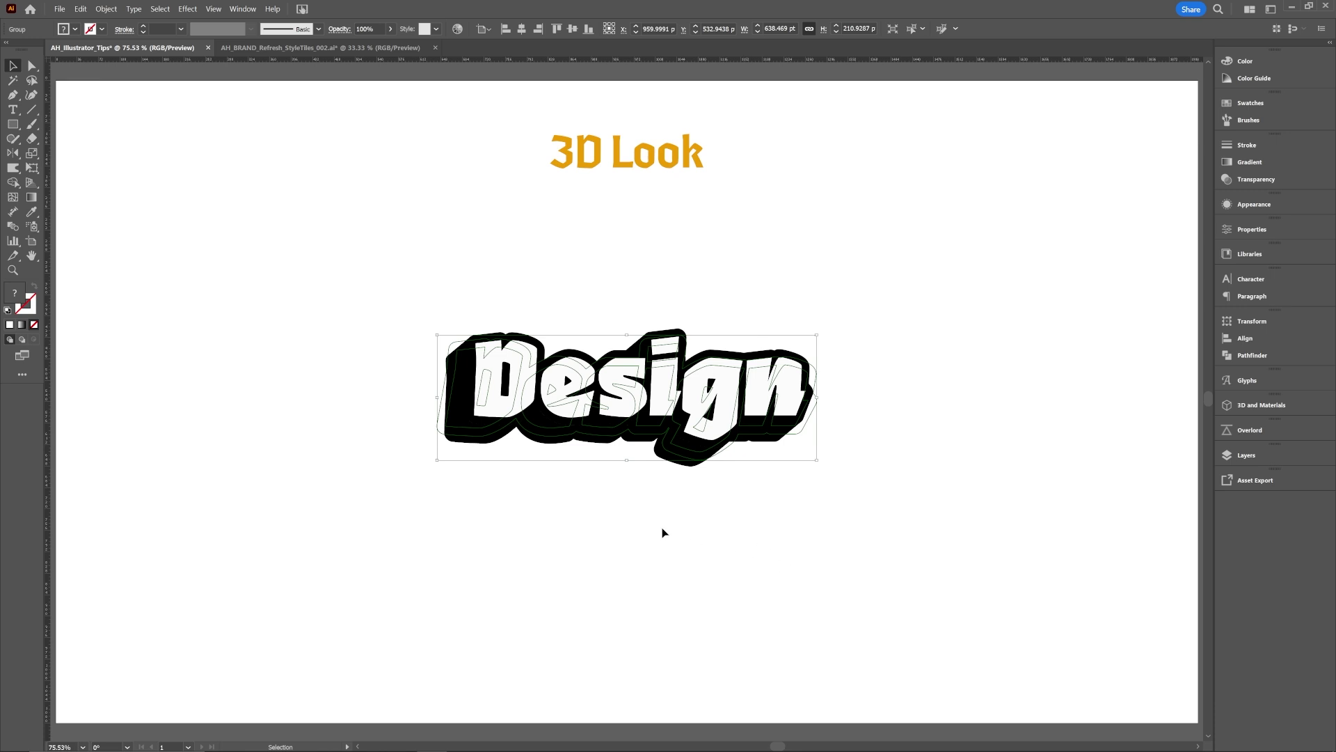
- Expand the 3D appearance and check the resulting paths in Outline view before returning to Preview
click(104, 10)
click(122, 151)
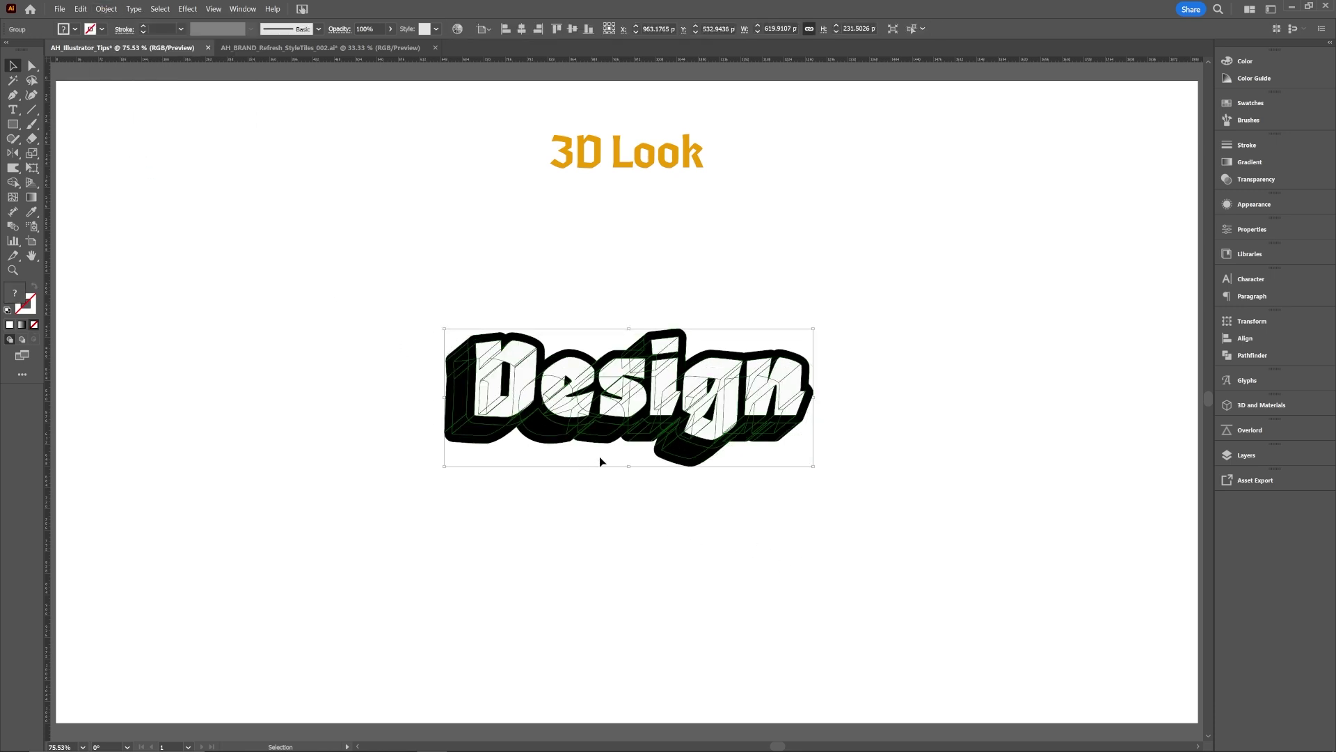
scroll(599, 457, up, 3)
key(ctrl+y)
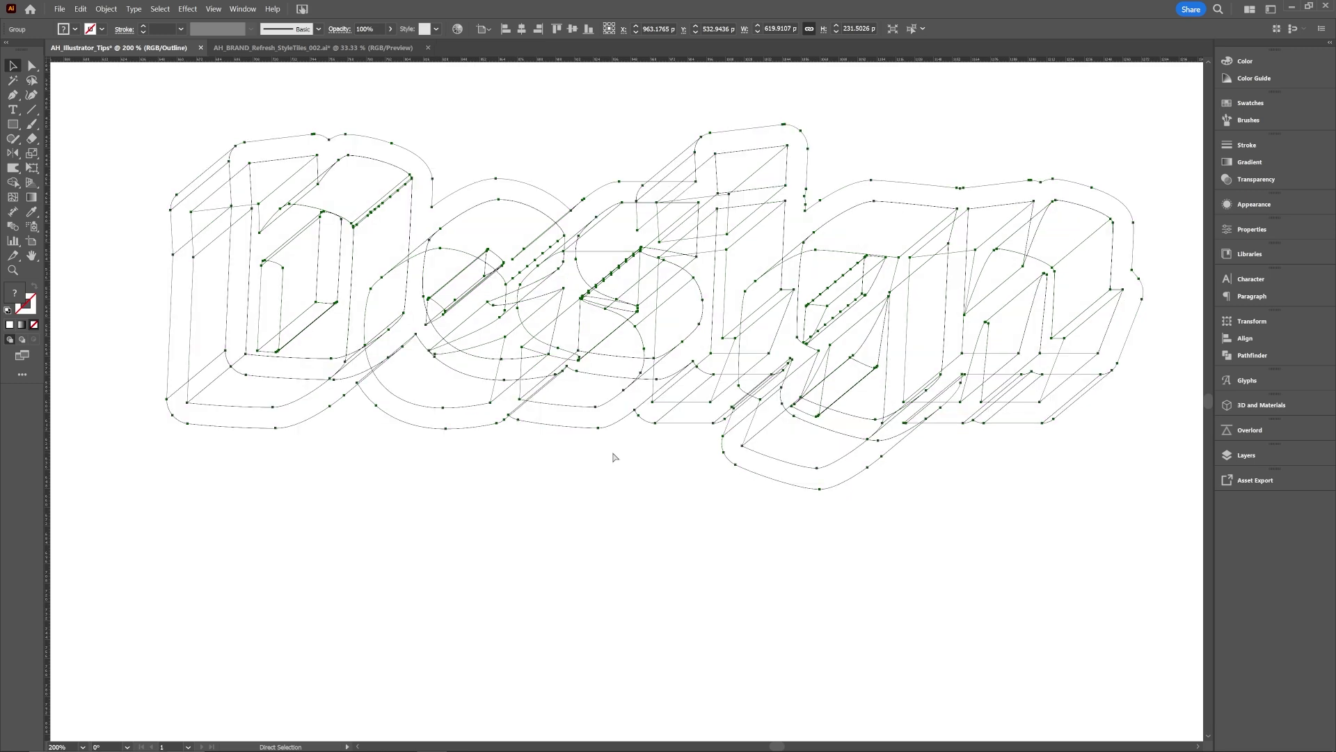
click(749, 537)
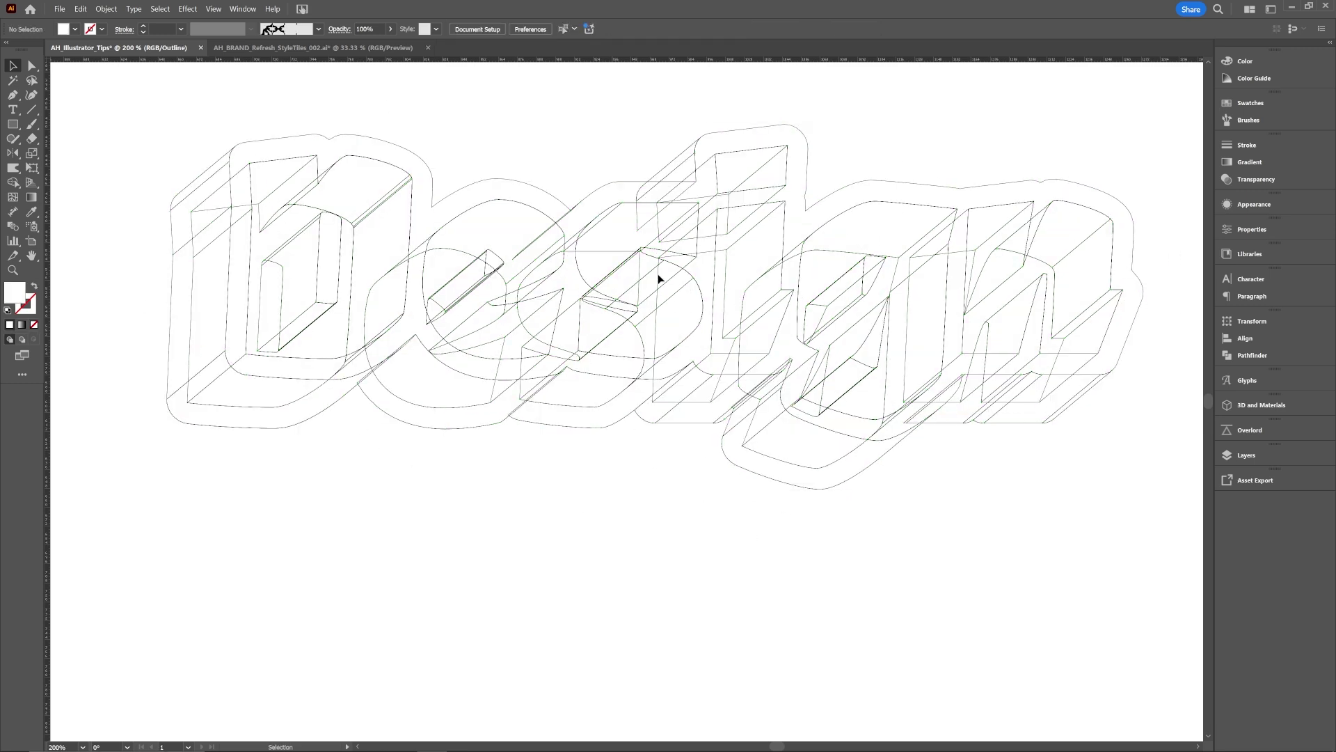
scroll(656, 277, down, 2)
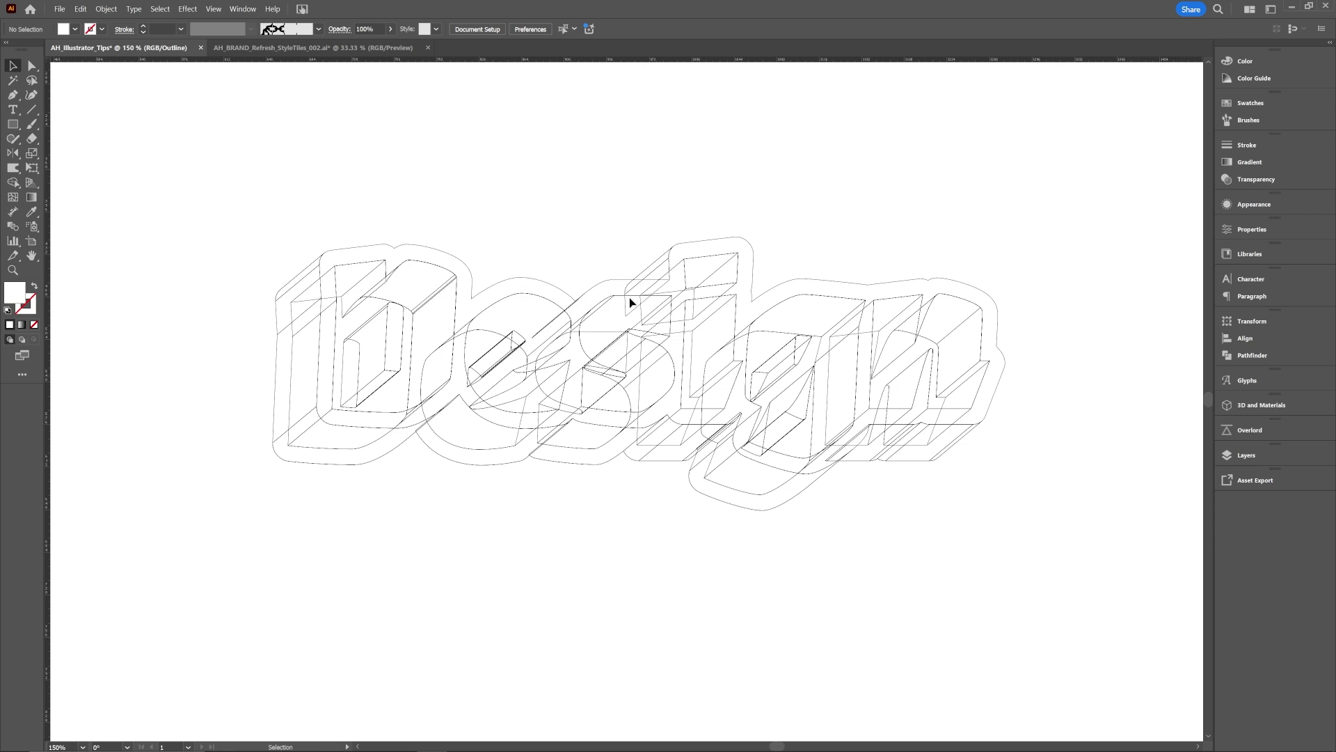
key(ctrl+y)
- Recentre the lettering and enter the Design group's isolation mode
click(721, 496)
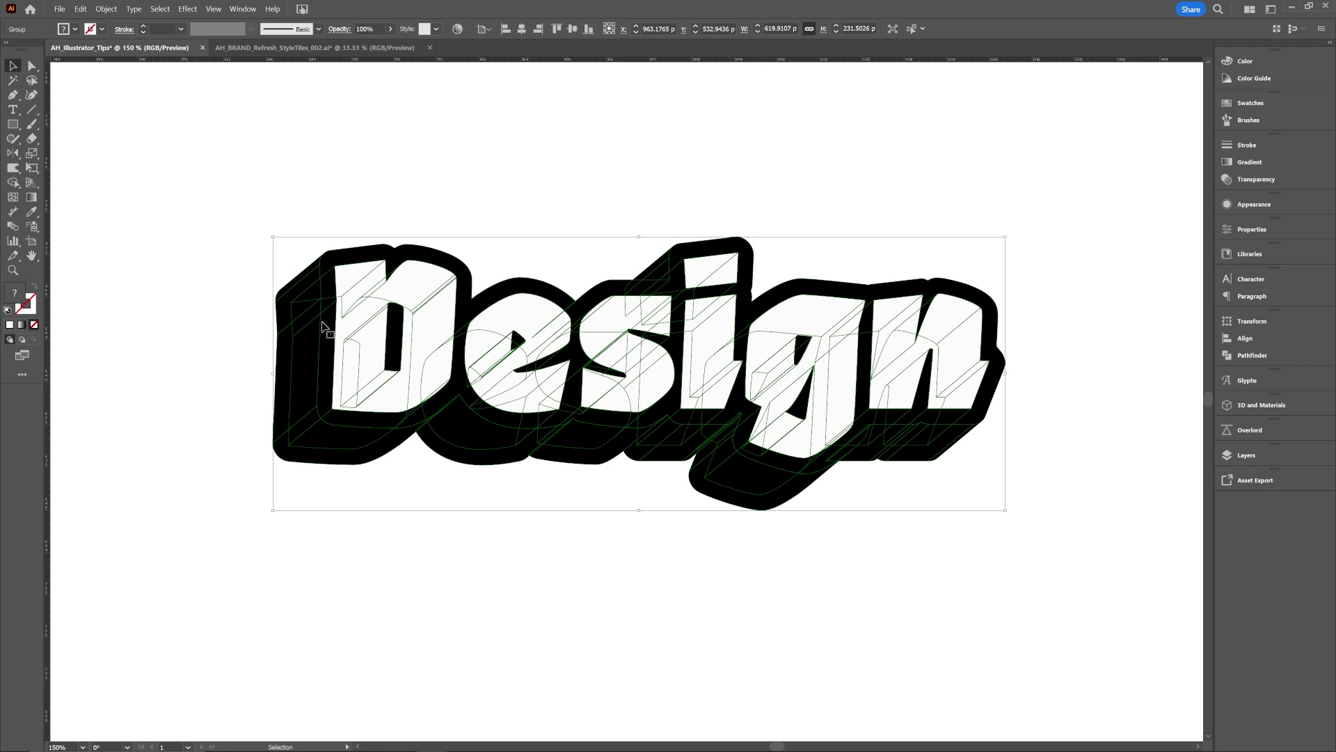
scroll(826, 521, down, 1)
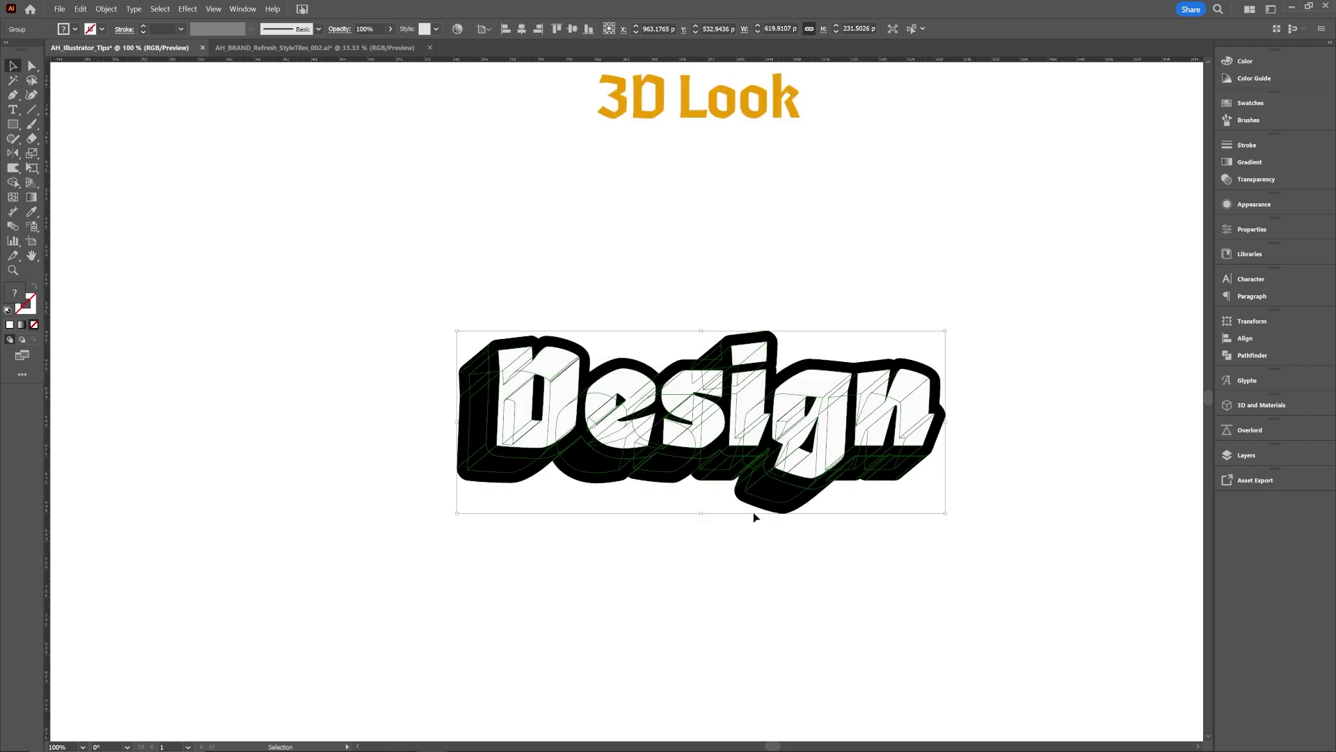
drag(754, 515, 710, 490)
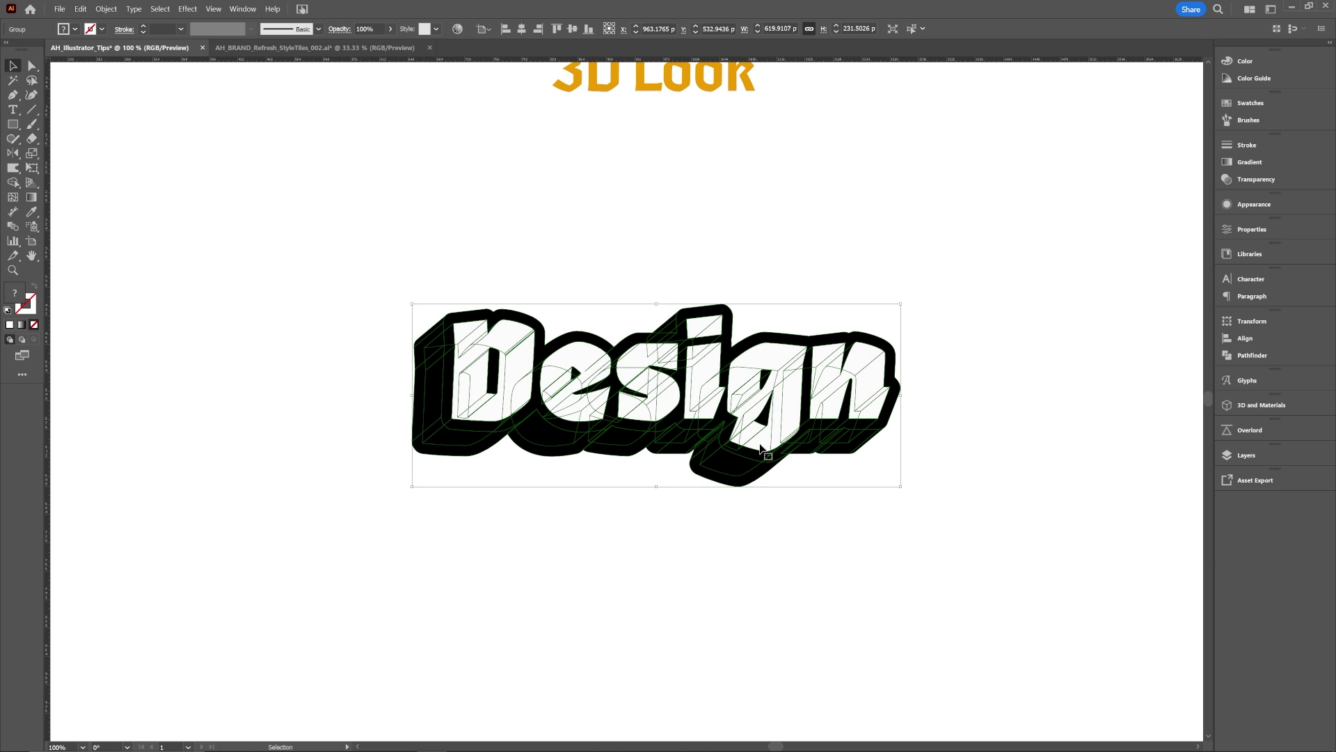
click(696, 513)
scroll(756, 457, up, 1)
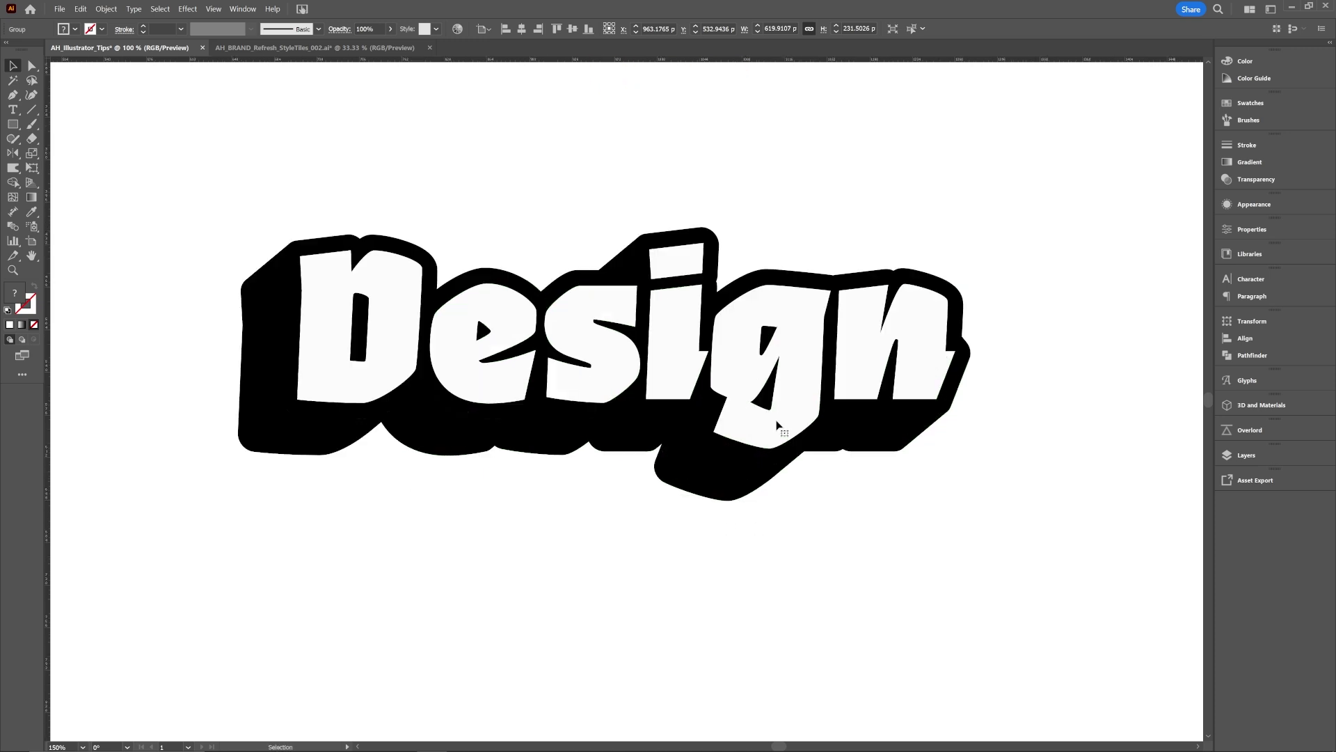
click(798, 362)
double_click(792, 321)
click(791, 321)
- Go one level deeper and select the letters g, i, n, s, e and D
double_click(796, 312)
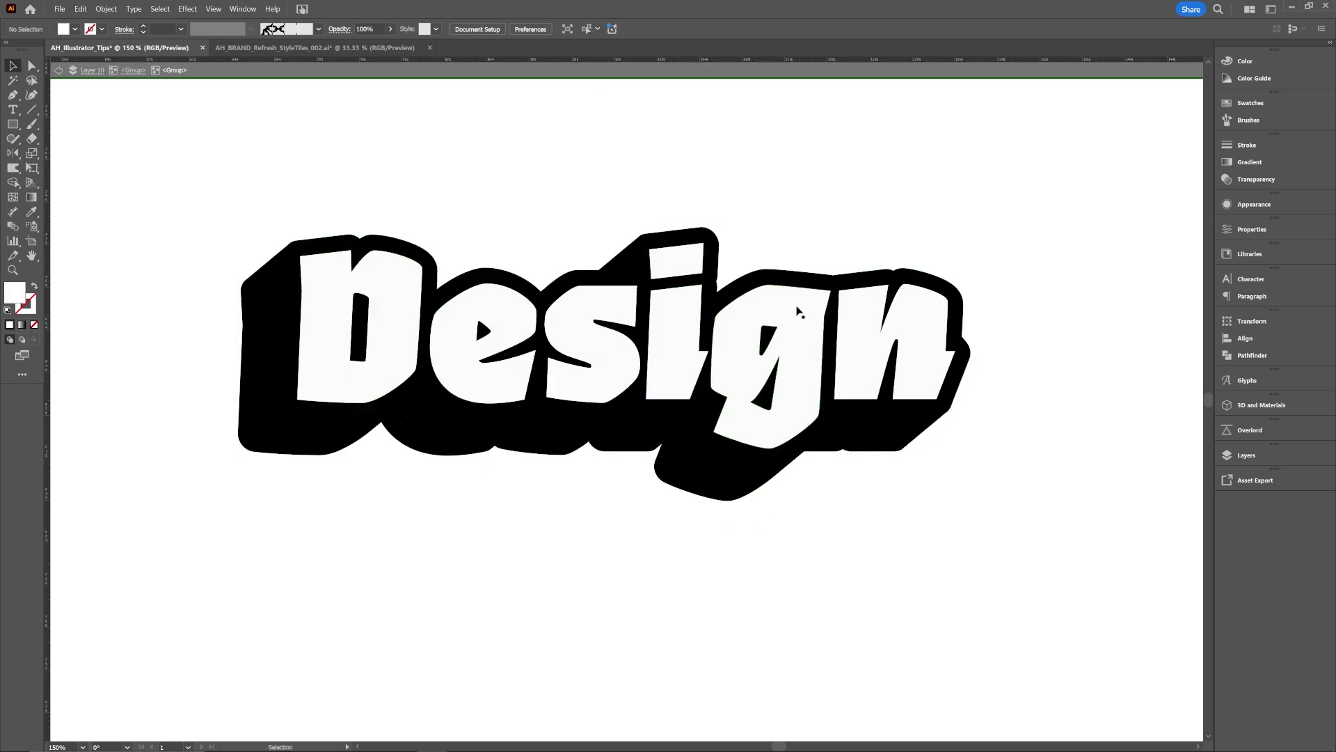
click(797, 312)
shift+click(875, 338)
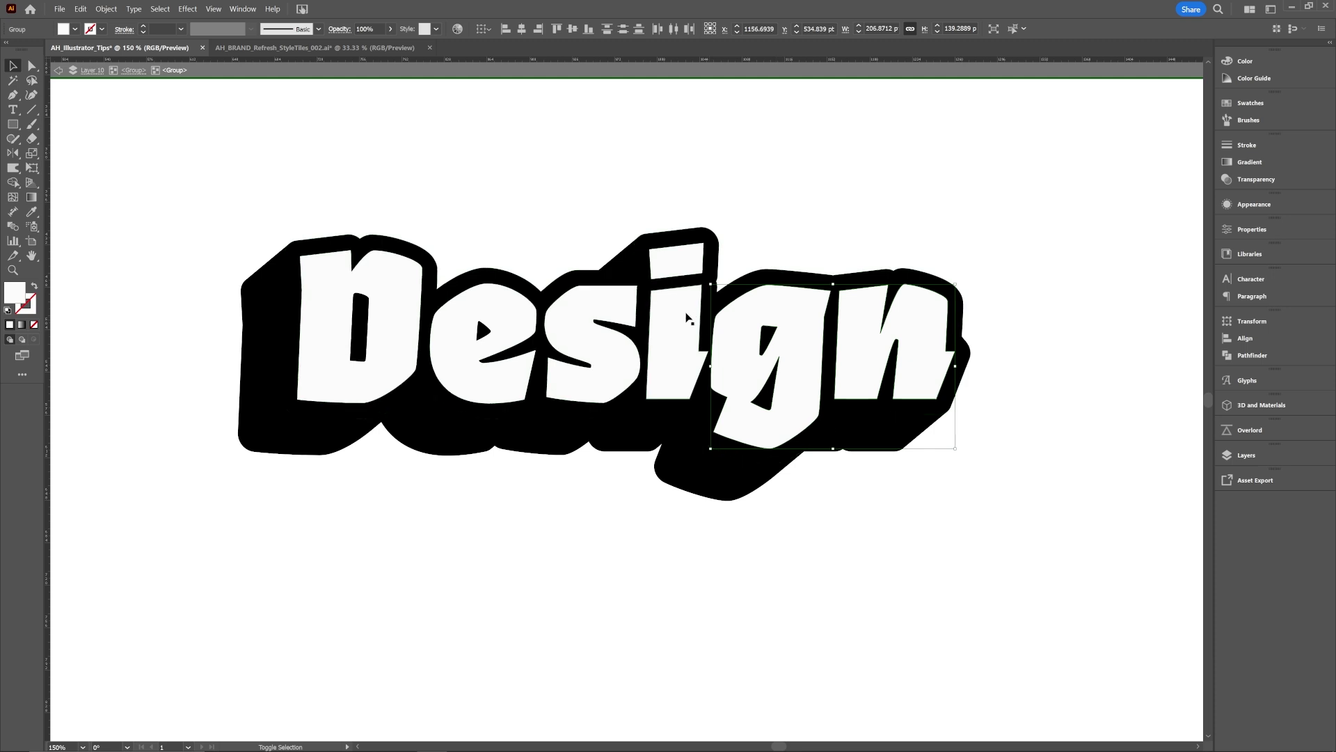
shift+click(683, 263)
shift+click(586, 333)
shift+click(477, 319)
shift+click(403, 298)
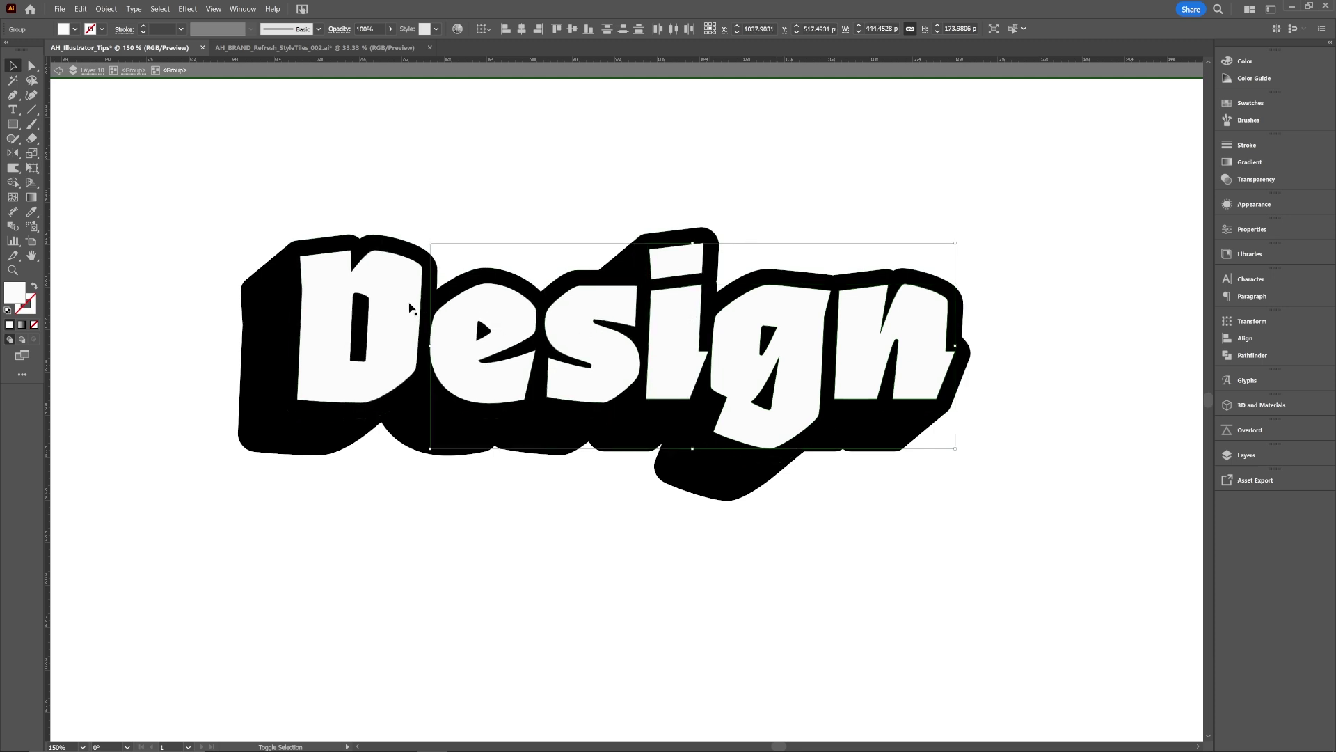
key(a)
key(v)
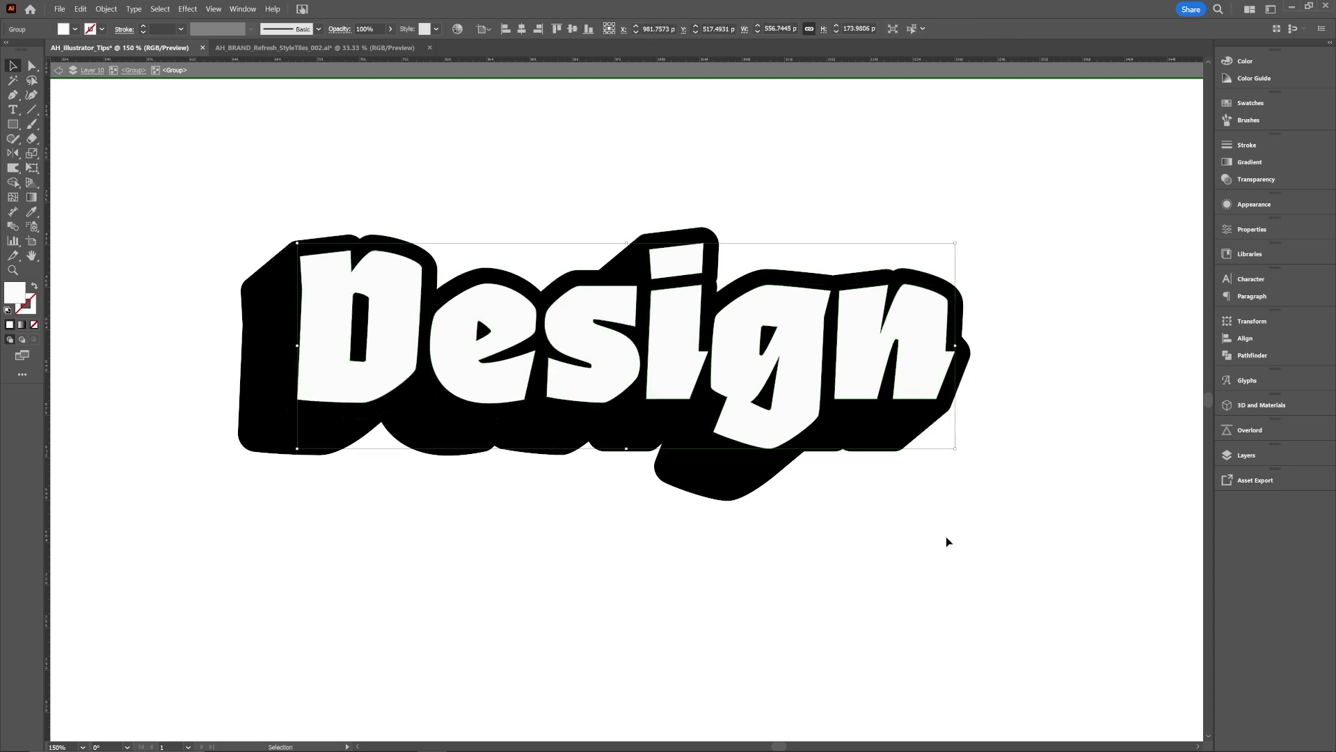
- Select all the artwork inside the isolated group with Ctrl+A
click(976, 523)
drag(628, 319, 560, 291)
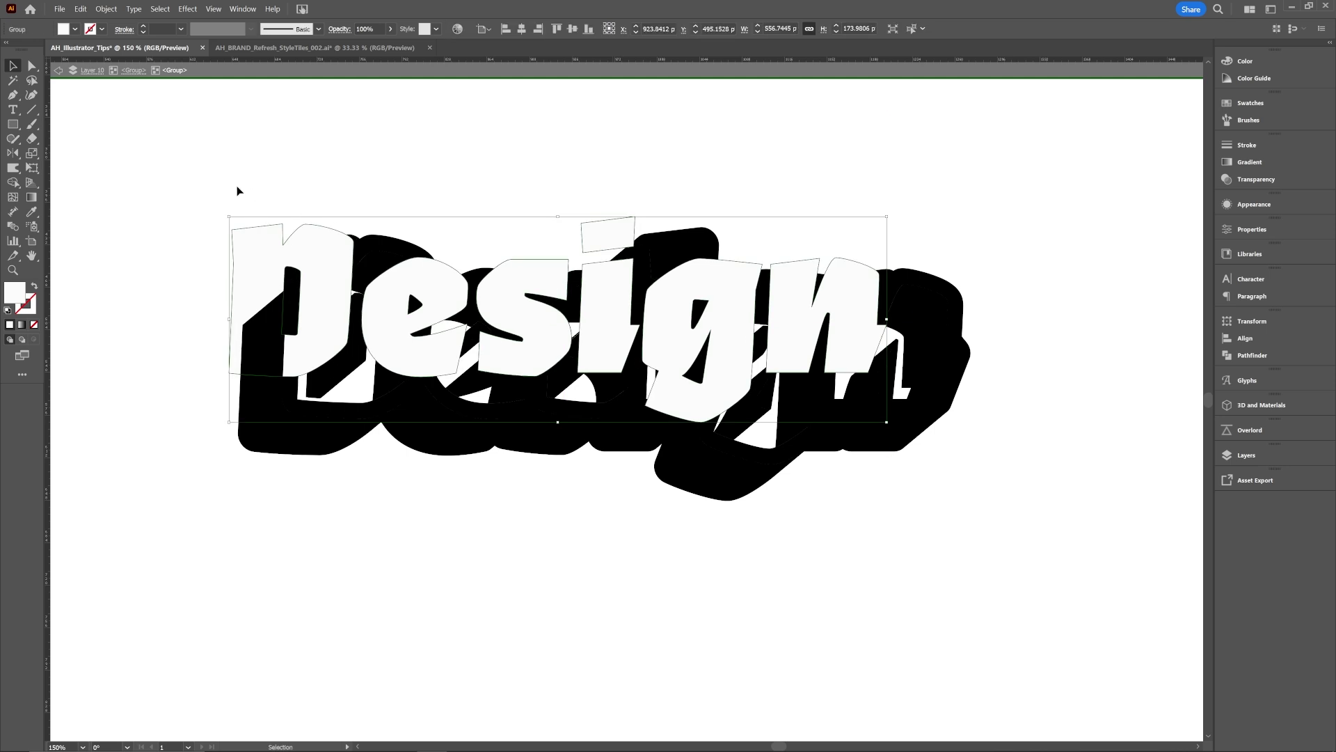
key(ctrl+z)
key(ctrl+a)
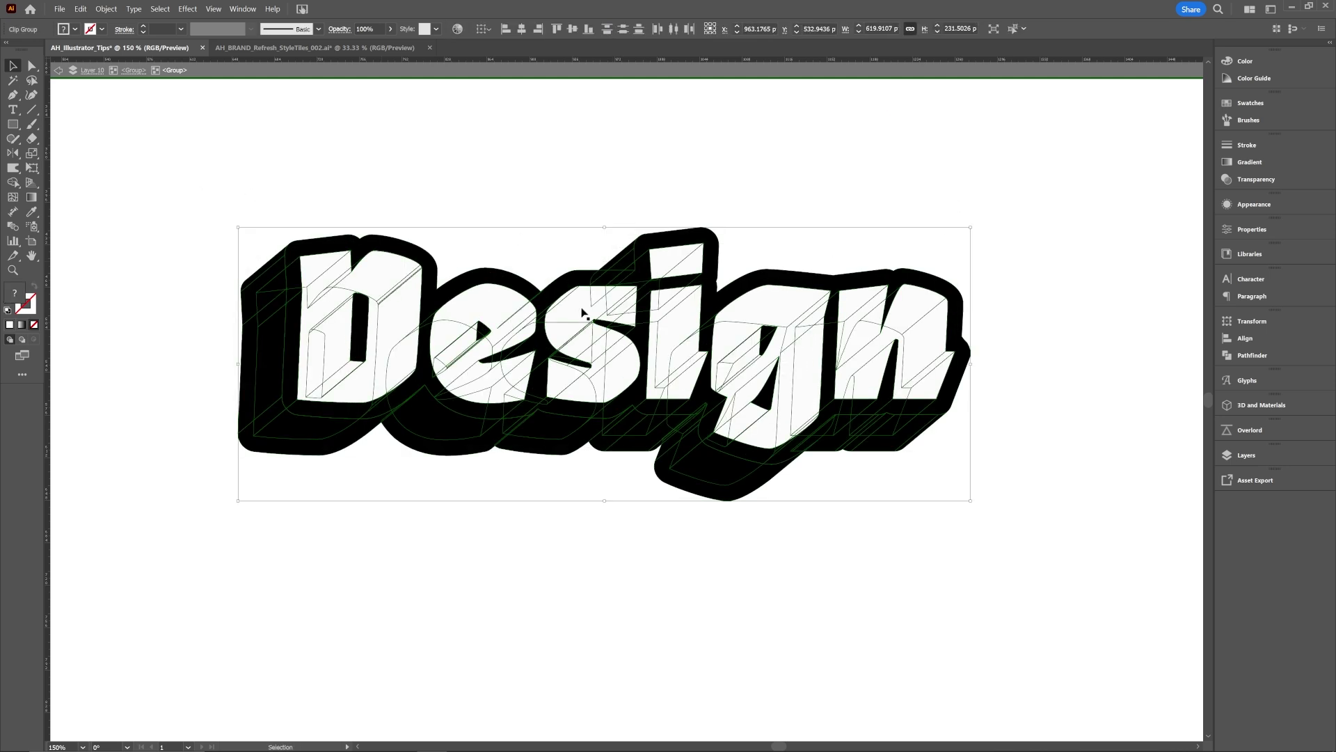
drag(452, 450, 442, 464)
key(ctrl+z)
- Sample black from the outline as the fill with the Eyedropper
click(17, 298)
click(31, 303)
click(45, 296)
key(i)
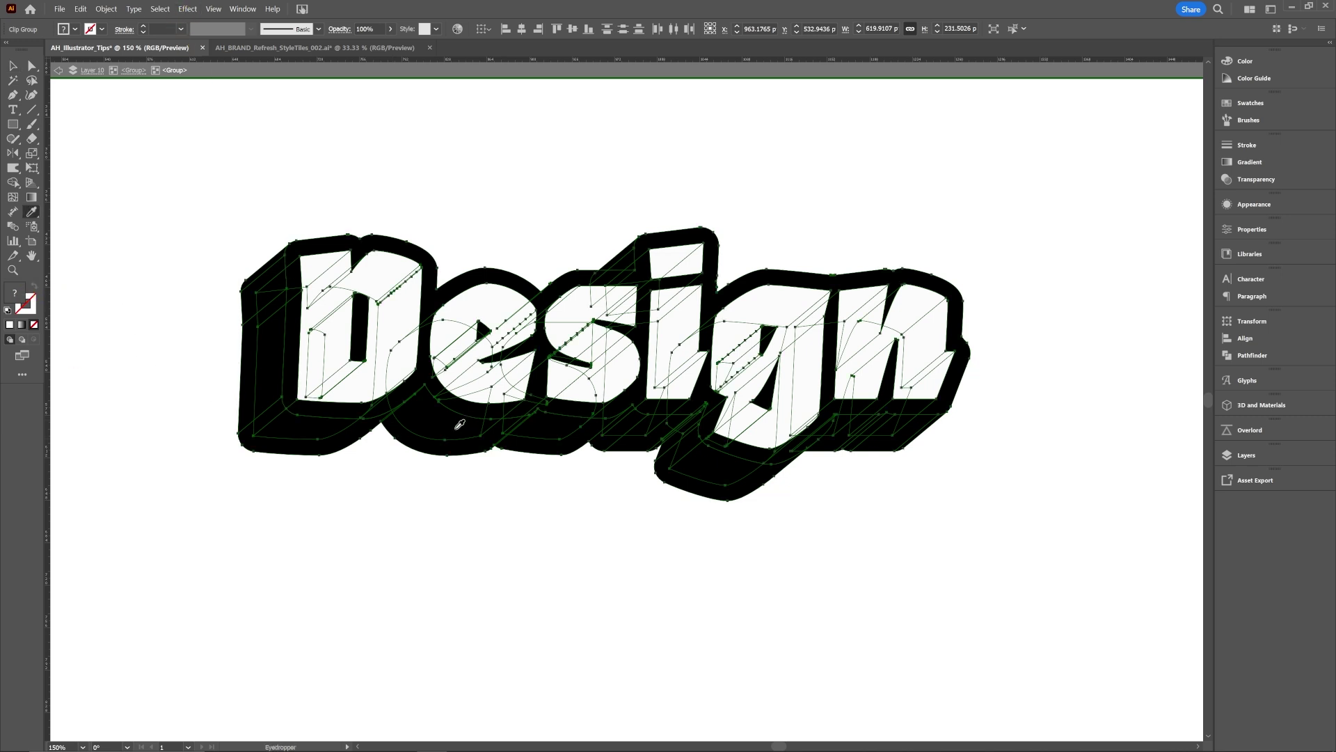
click(460, 425)
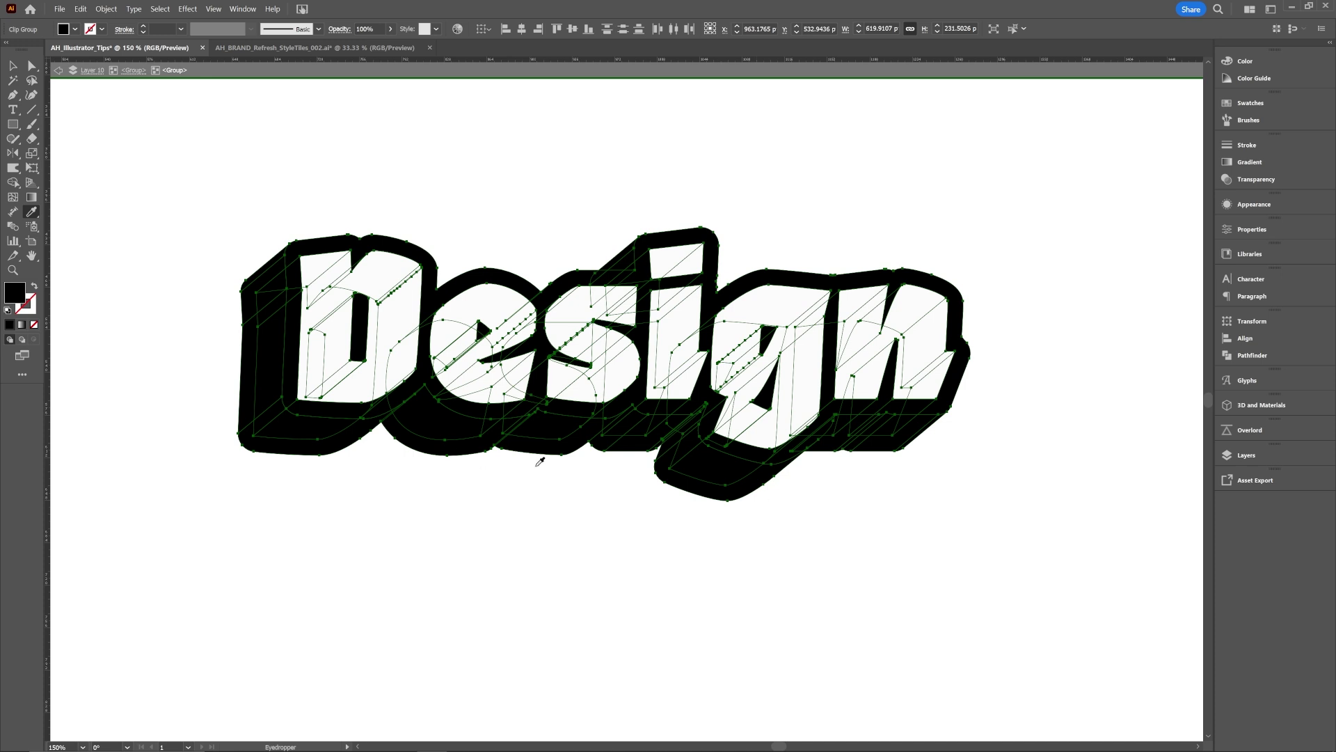
- Unite the selected artwork into one shape in Pathfinder
key(v)
click(1279, 273)
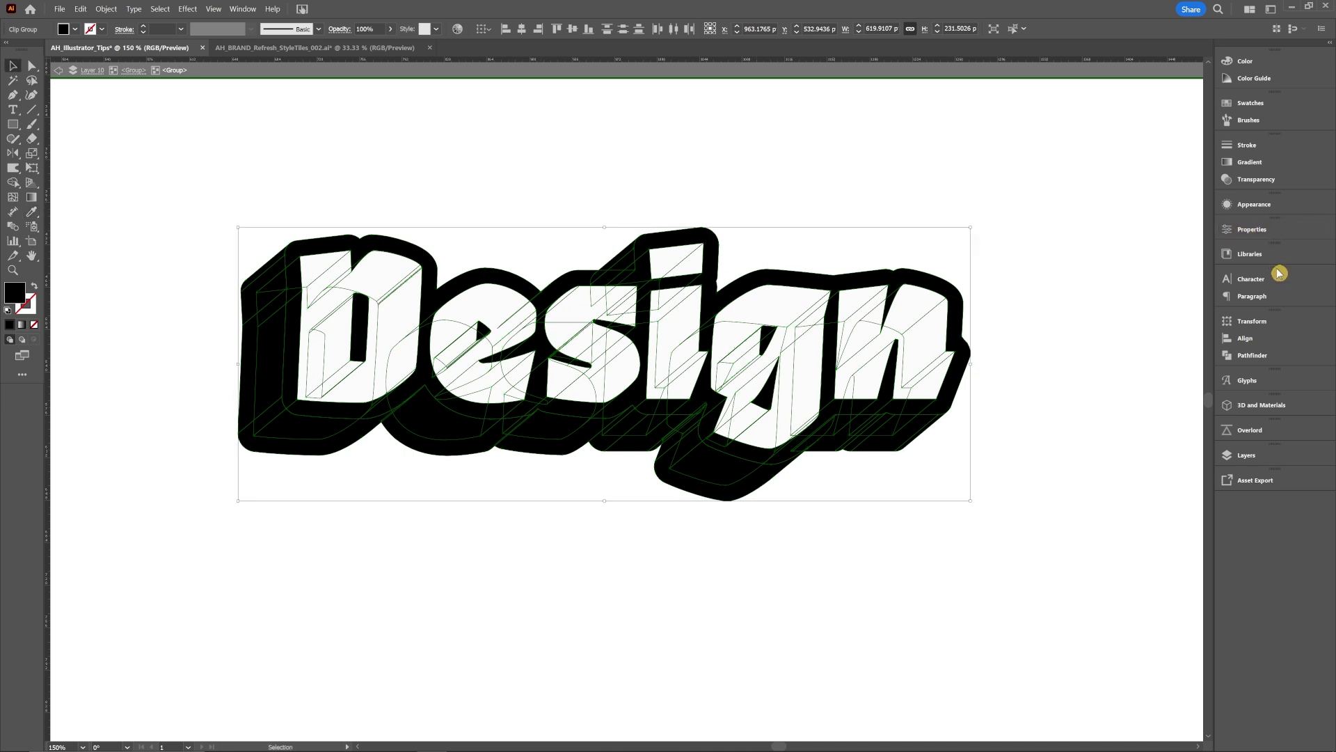
click(1261, 356)
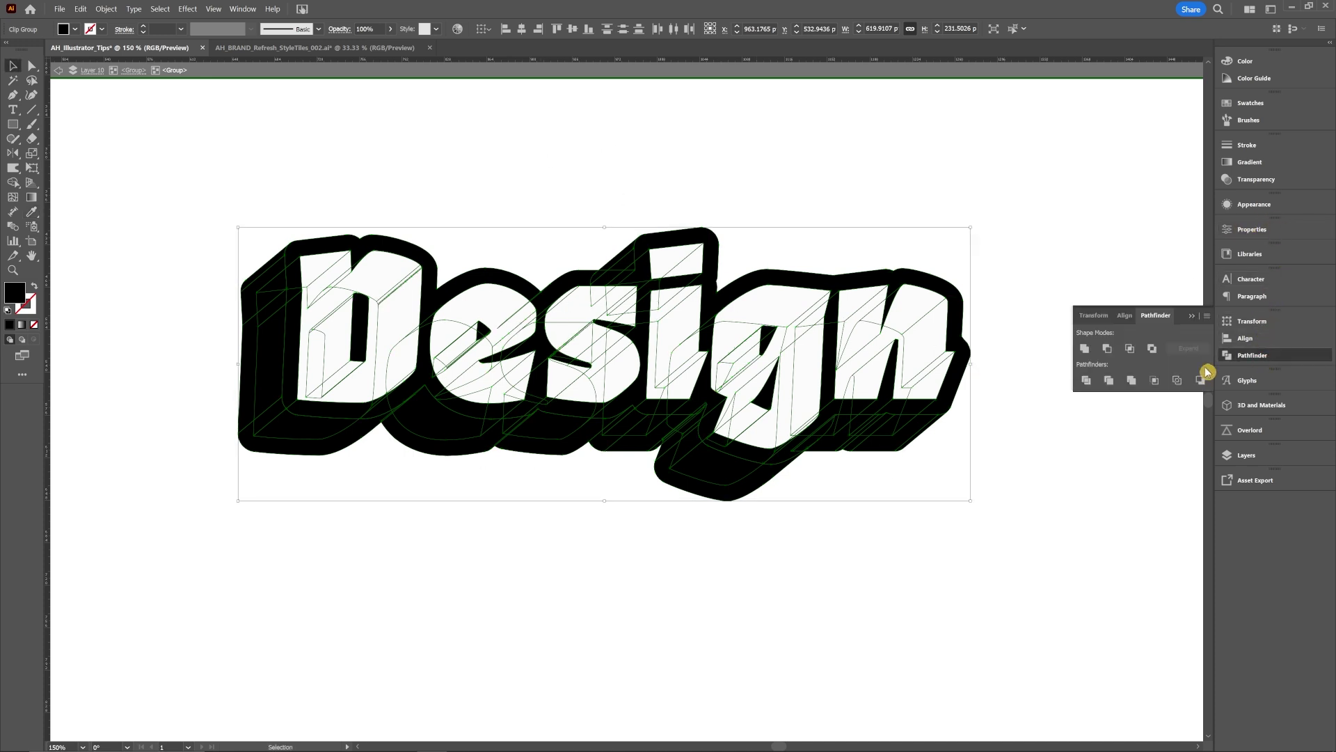
click(1085, 349)
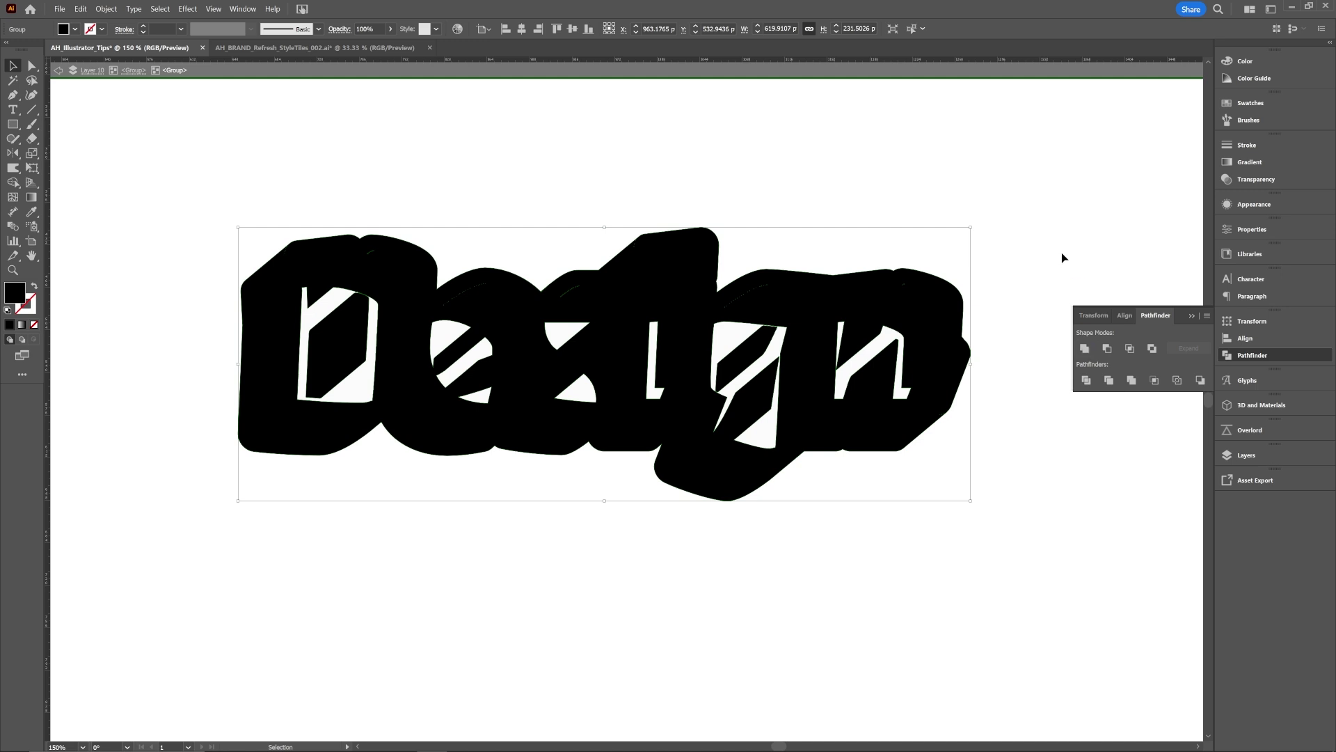
- Bring the white Design letters group to the front with Ctrl+Shift+]
click(752, 327)
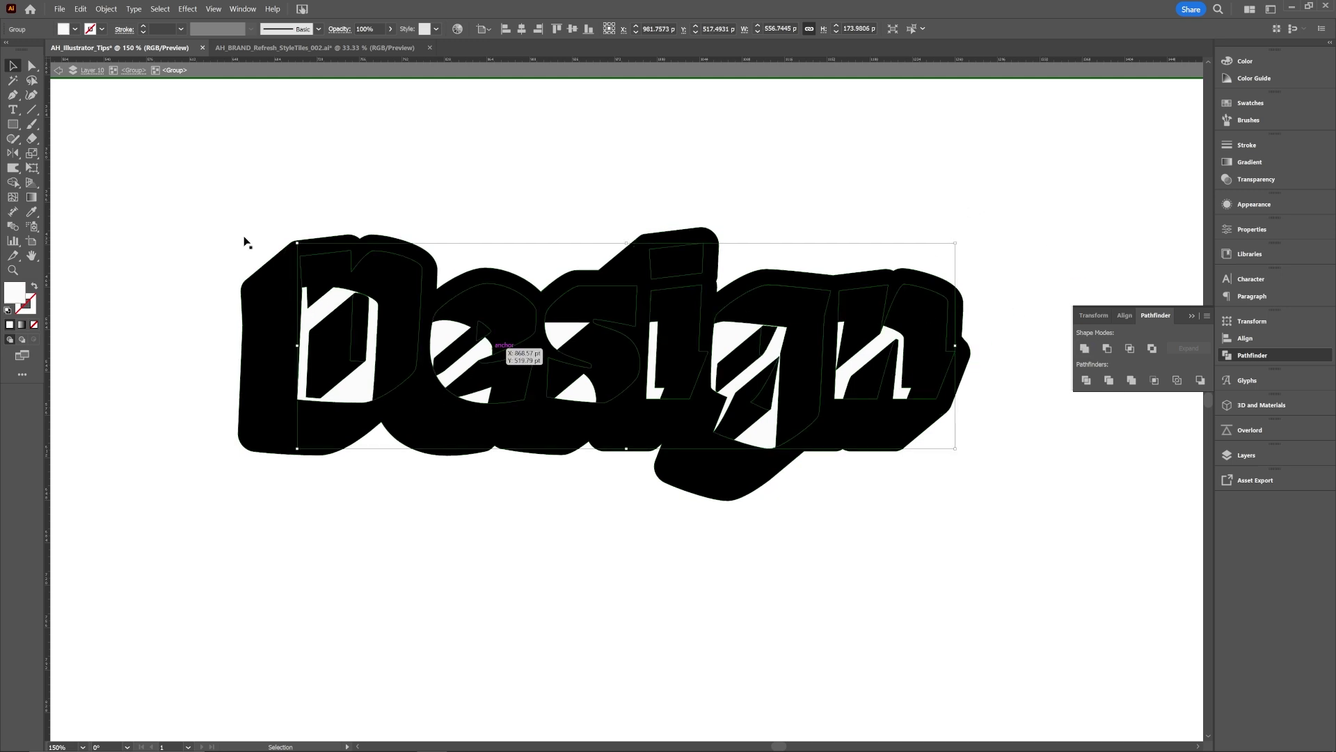
click(1210, 316)
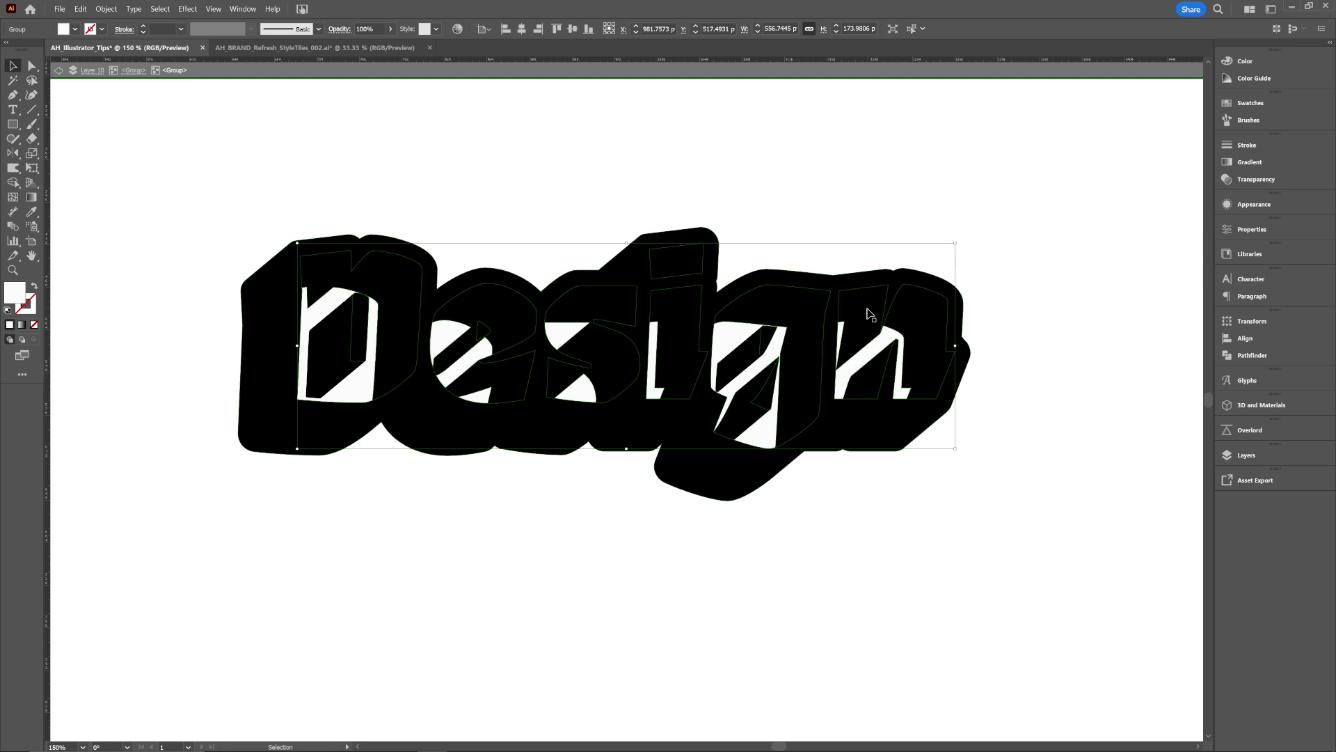
key(ctrl)
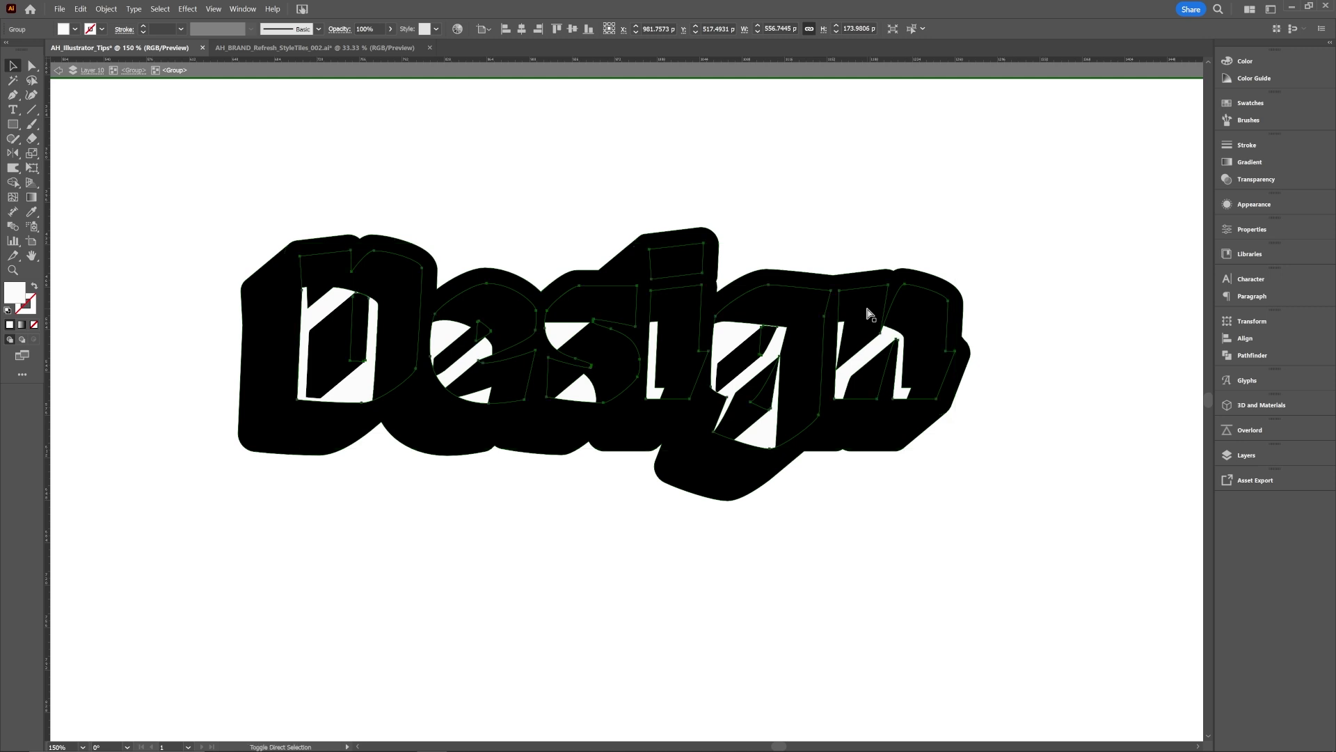
key(ctrl+shift+])
click(976, 242)
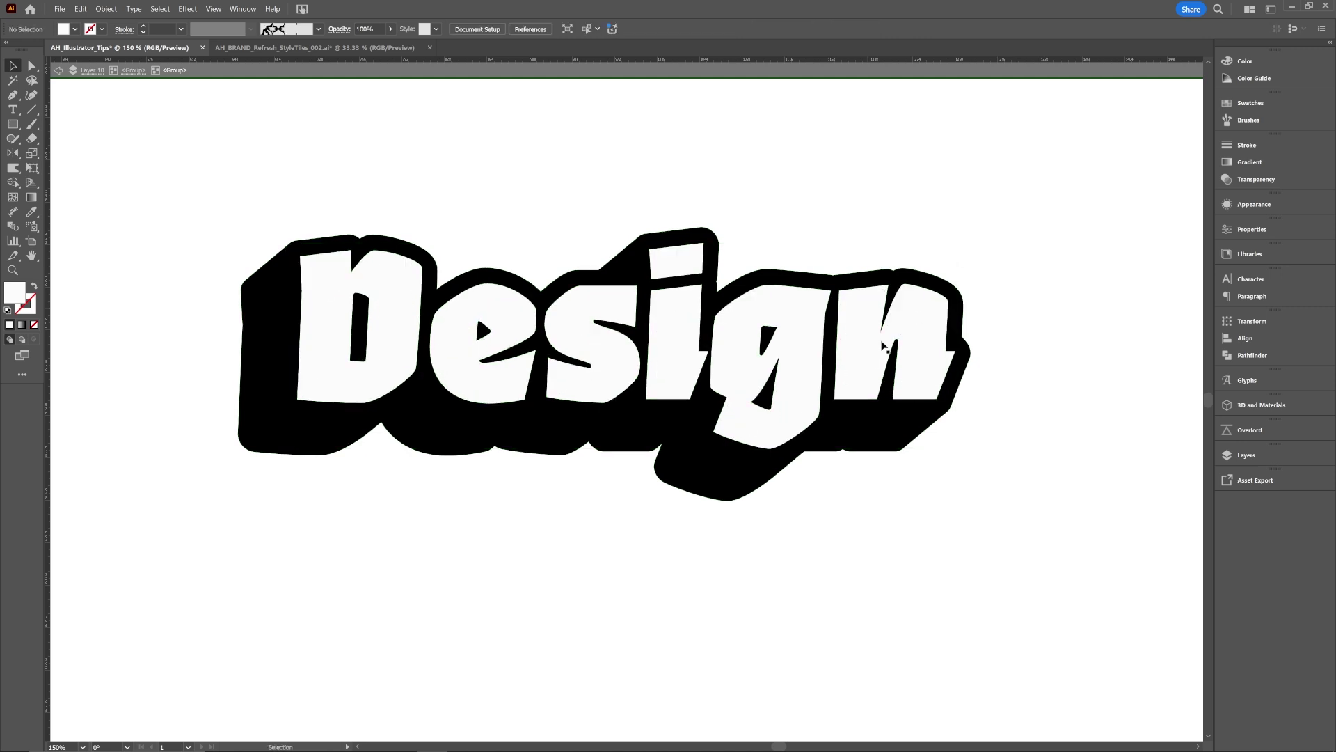
- Marquee-select both the white letters and the black shapes
drag(896, 424, 958, 552)
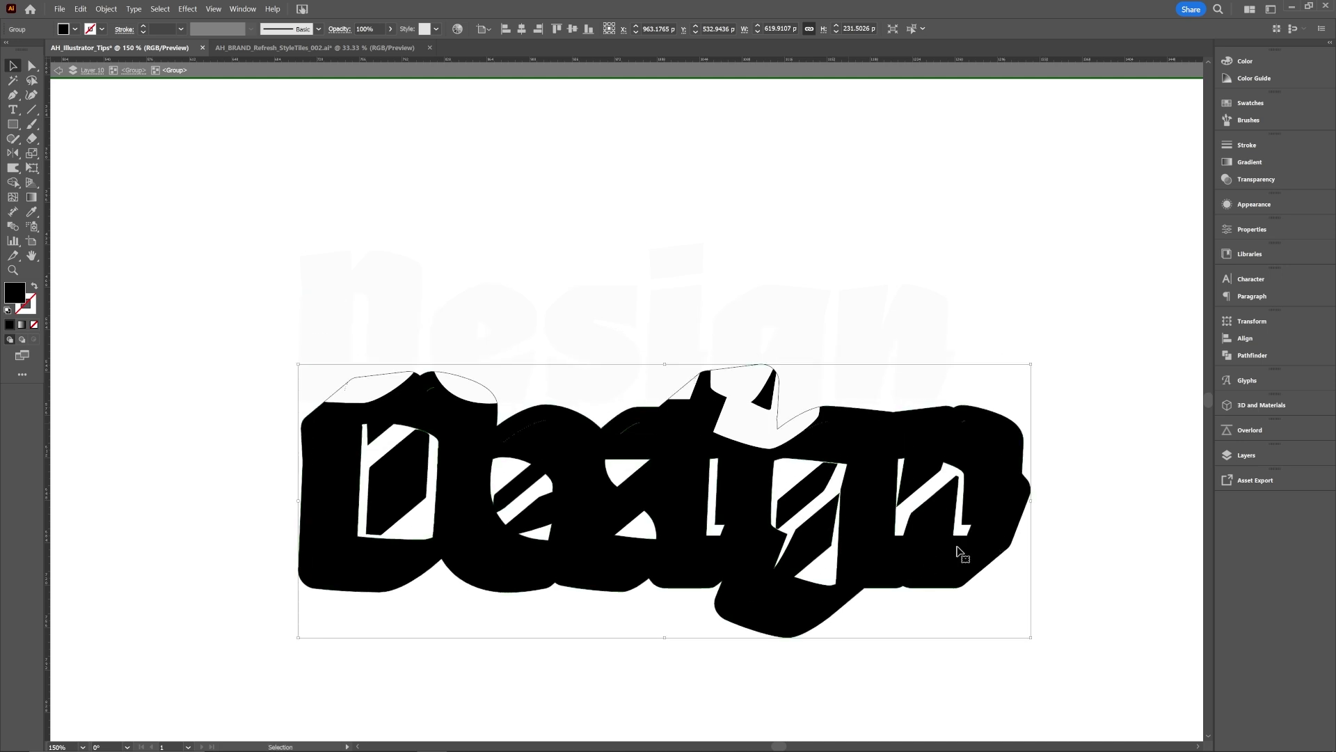
key(ctrl+z)
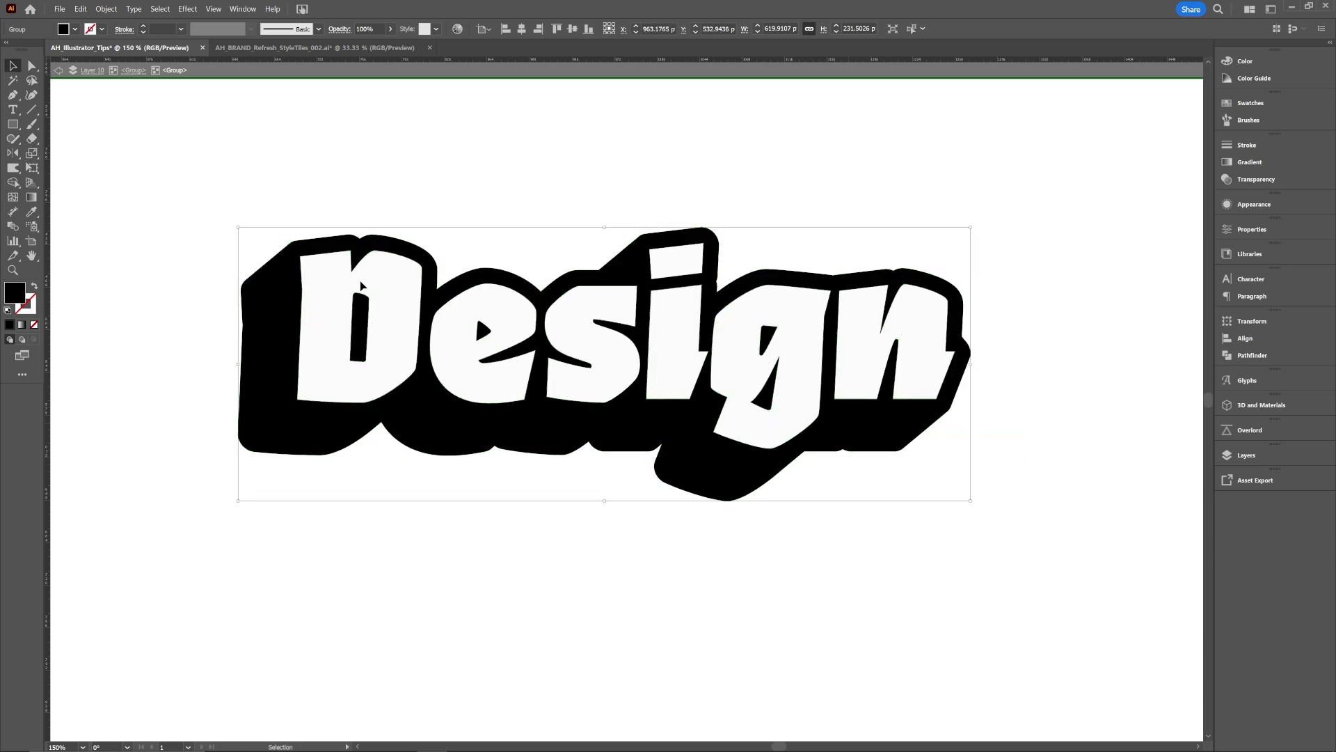
drag(1049, 228, 239, 468)
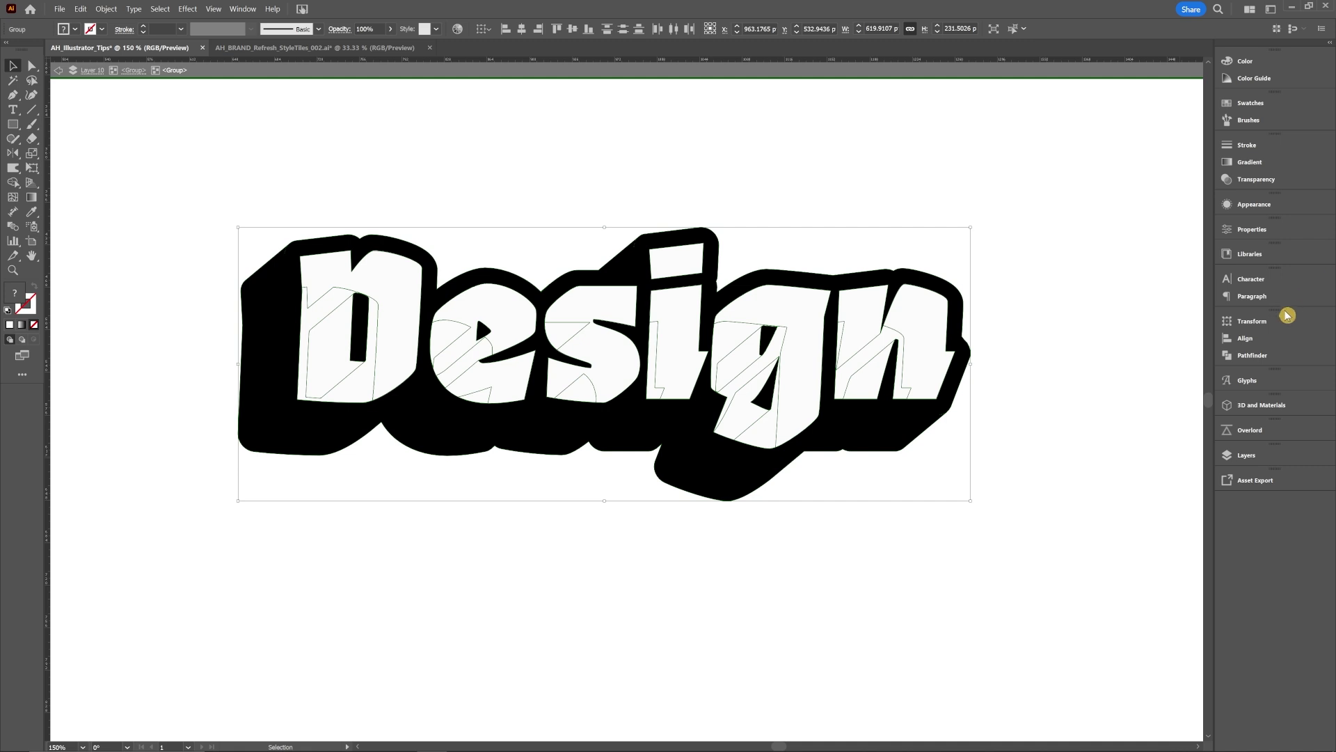
- Apply Pathfinder Trim to flatten the overlapping artwork
click(1271, 355)
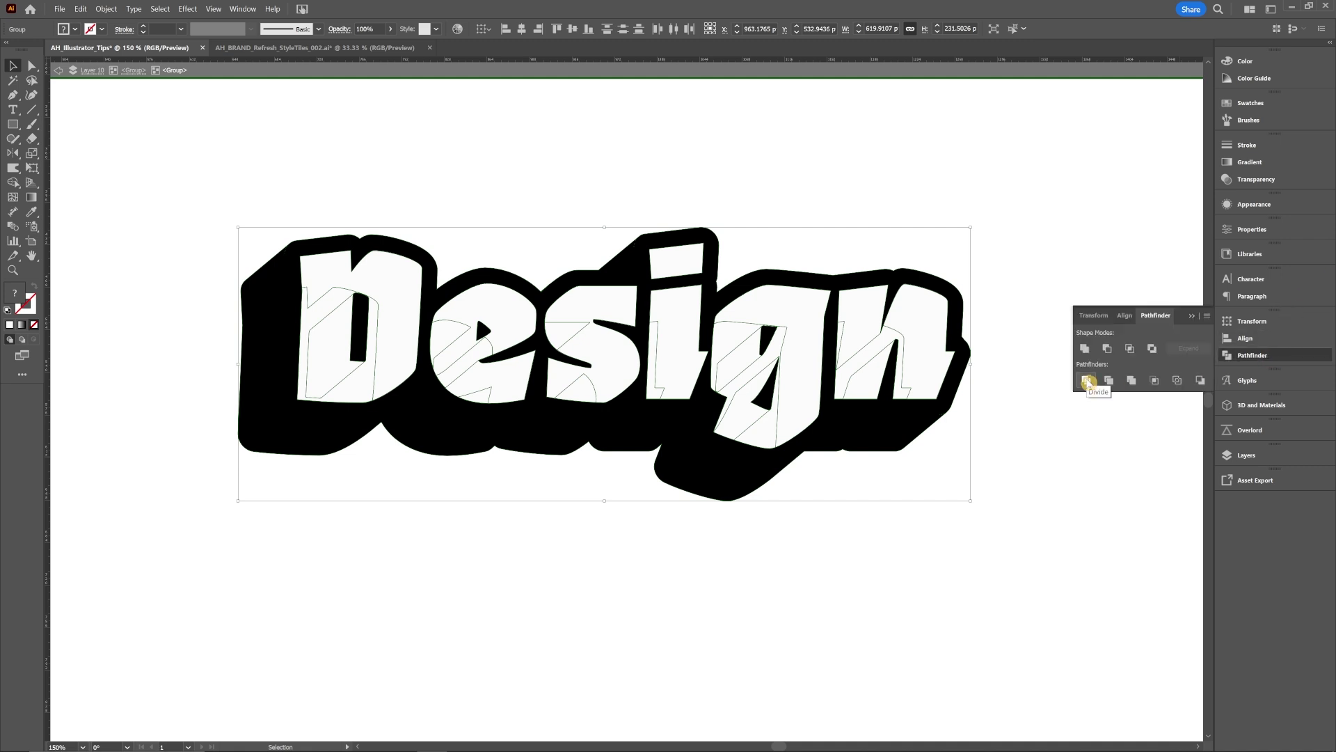
click(1111, 380)
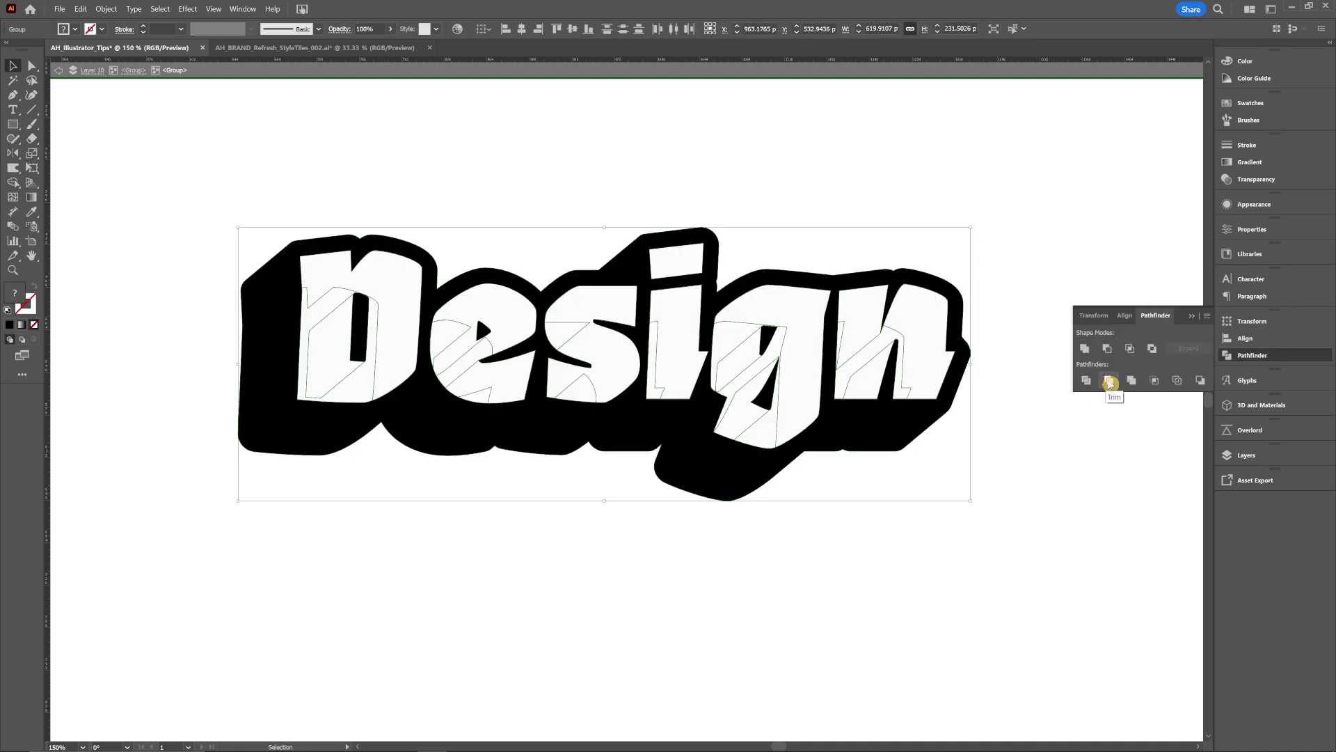
drag(875, 432, 916, 638)
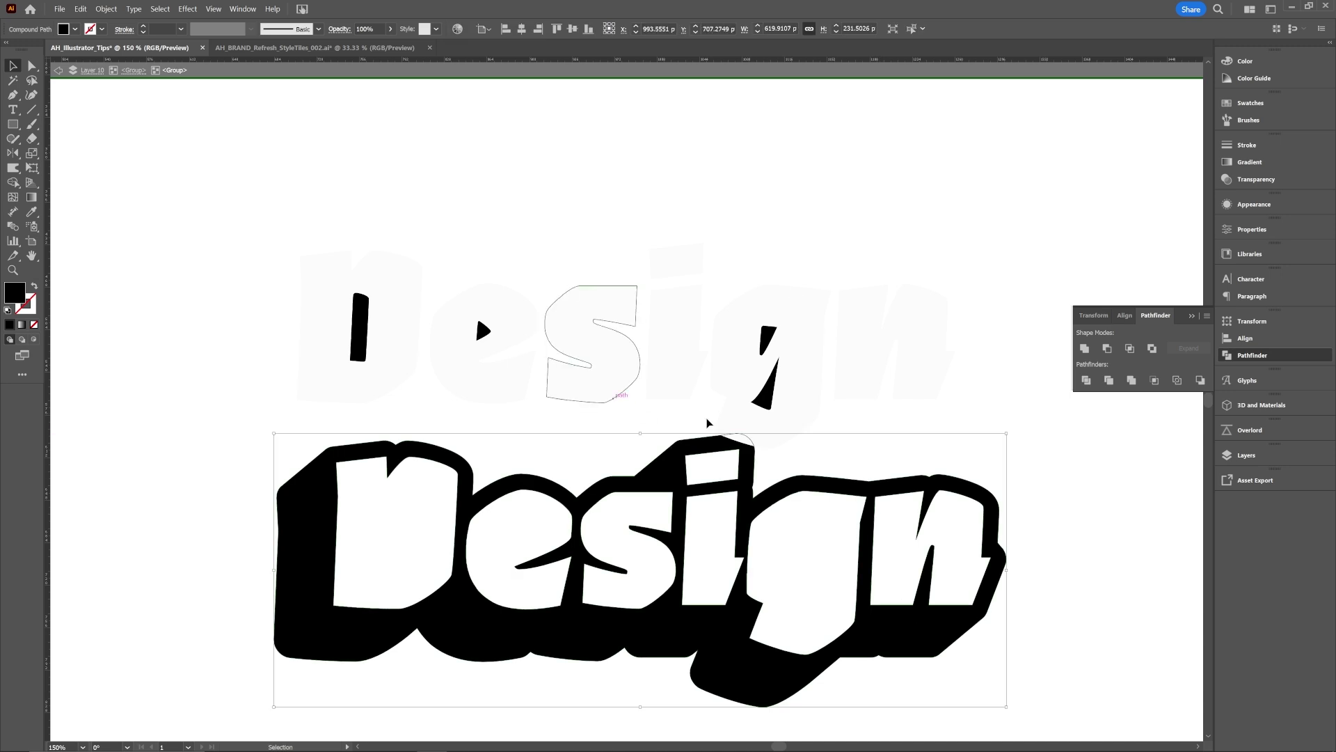
key(ctrl+z)
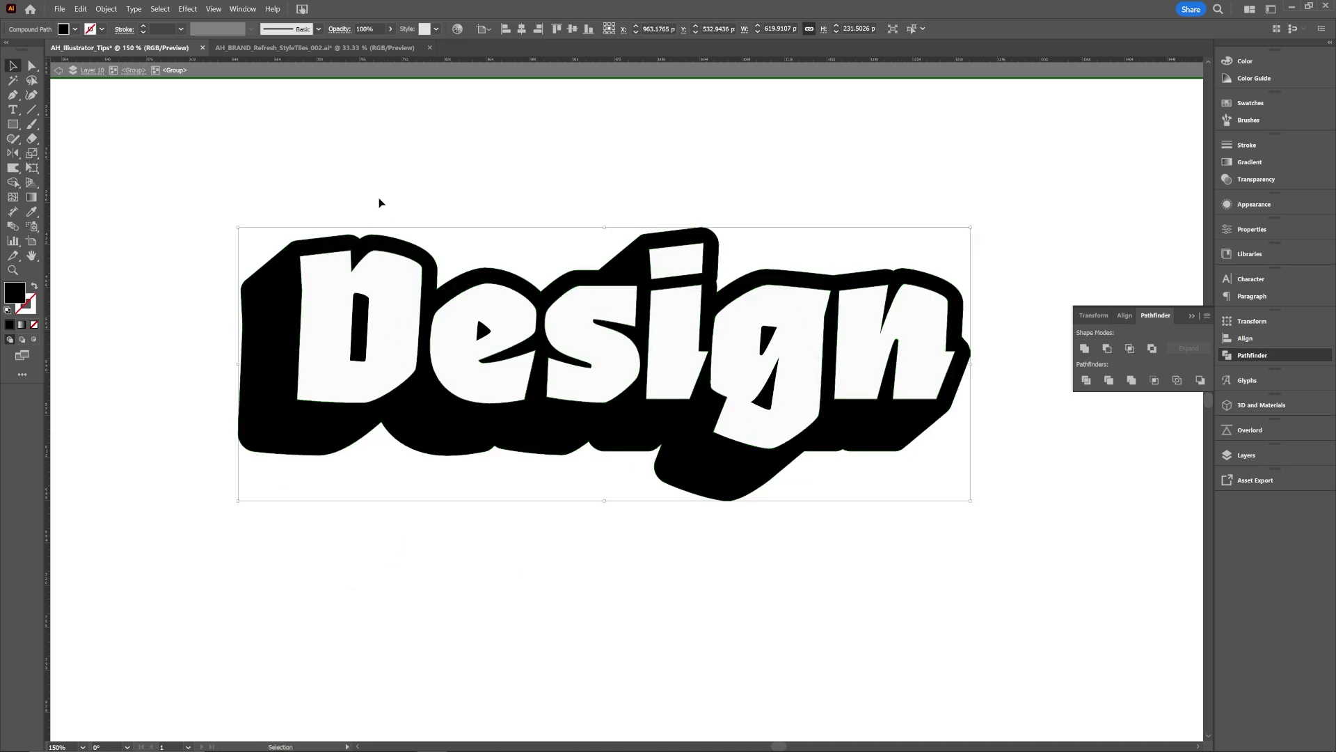
- Select the leftover black pieces inside the D, e and g plus the shadow shape
click(379, 203)
click(359, 323)
shift+click(485, 331)
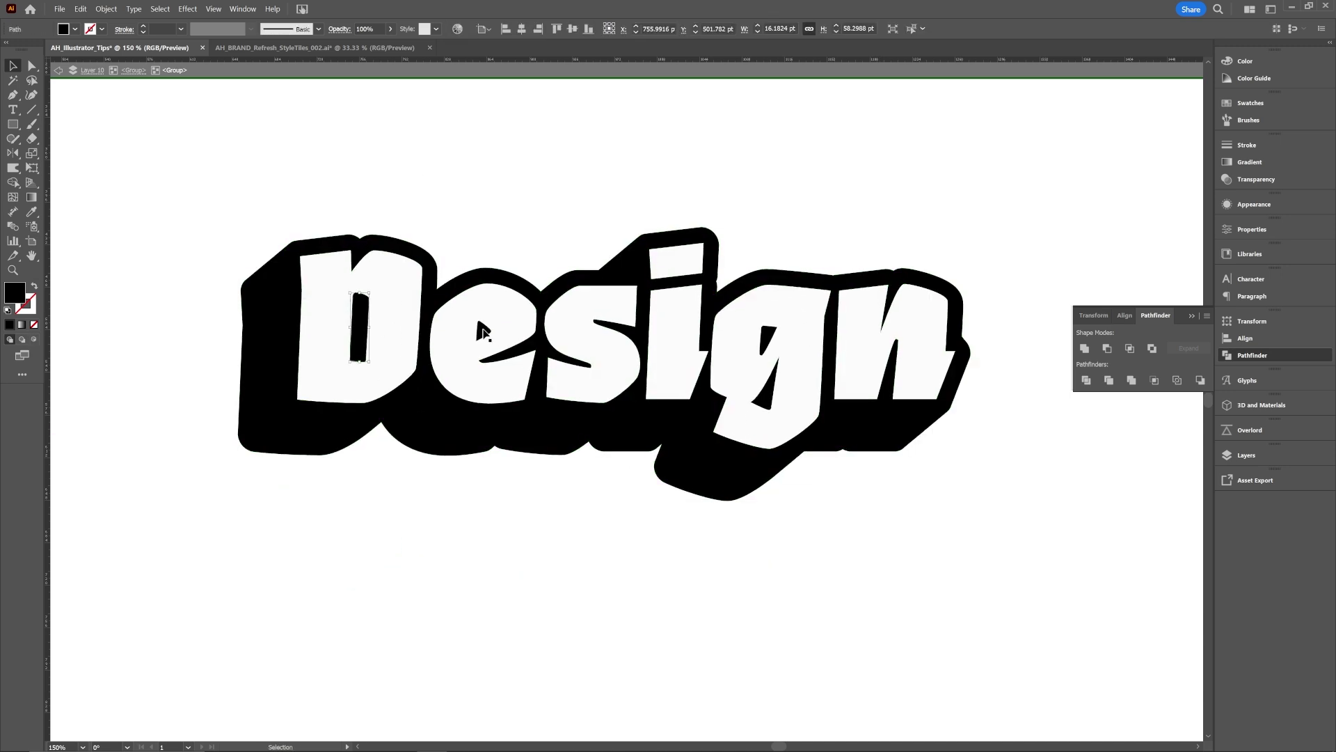
shift+click(767, 334)
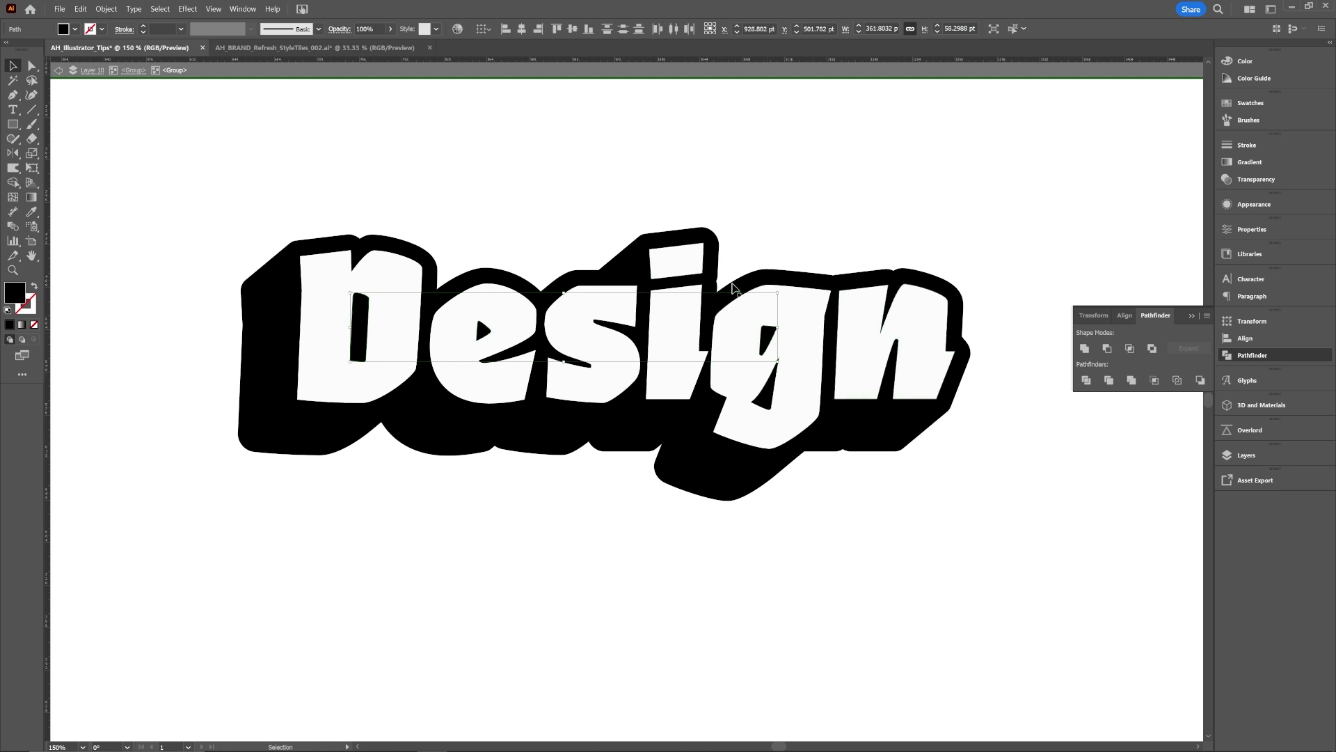
shift+click(859, 443)
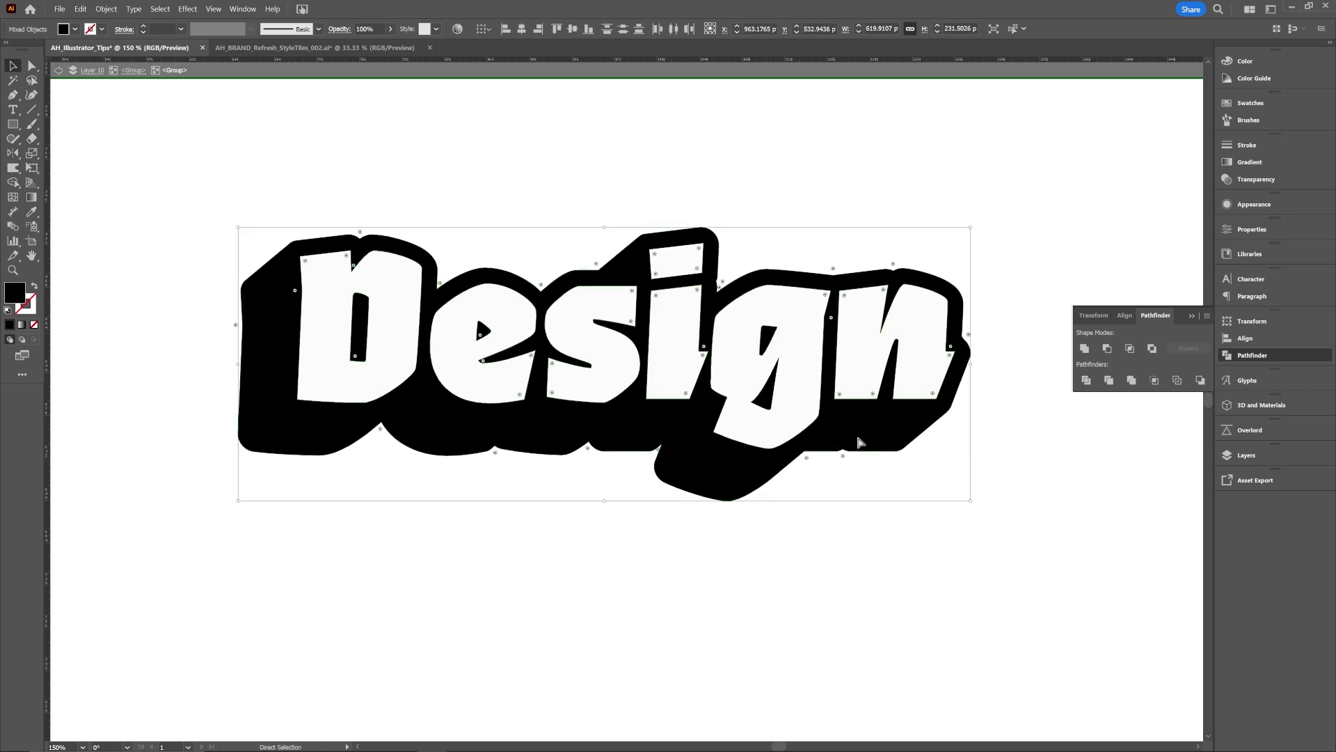
- Group the black counter pieces with the shadow and reposition the Design artwork on the artboard
key(ctrl+g)
scroll(869, 435, down, 3)
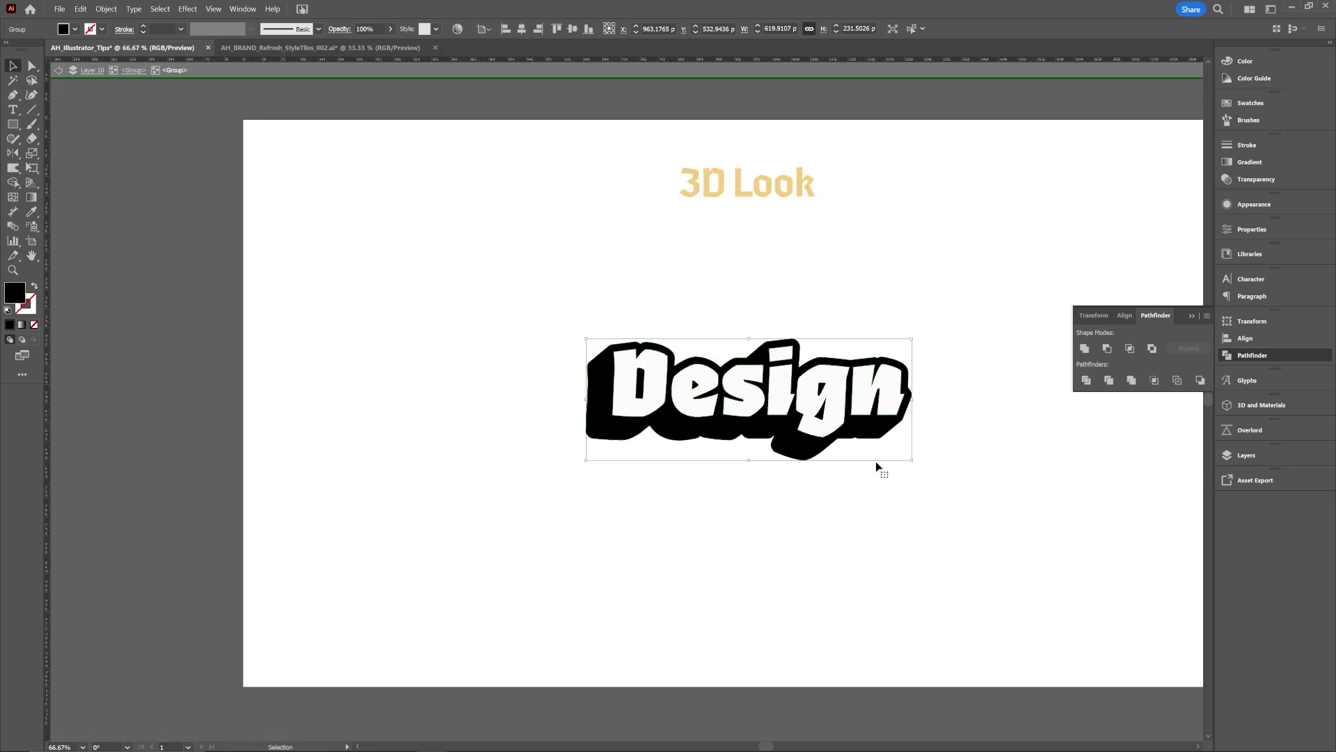
drag(725, 331, 722, 686)
scroll(722, 685, up, 3)
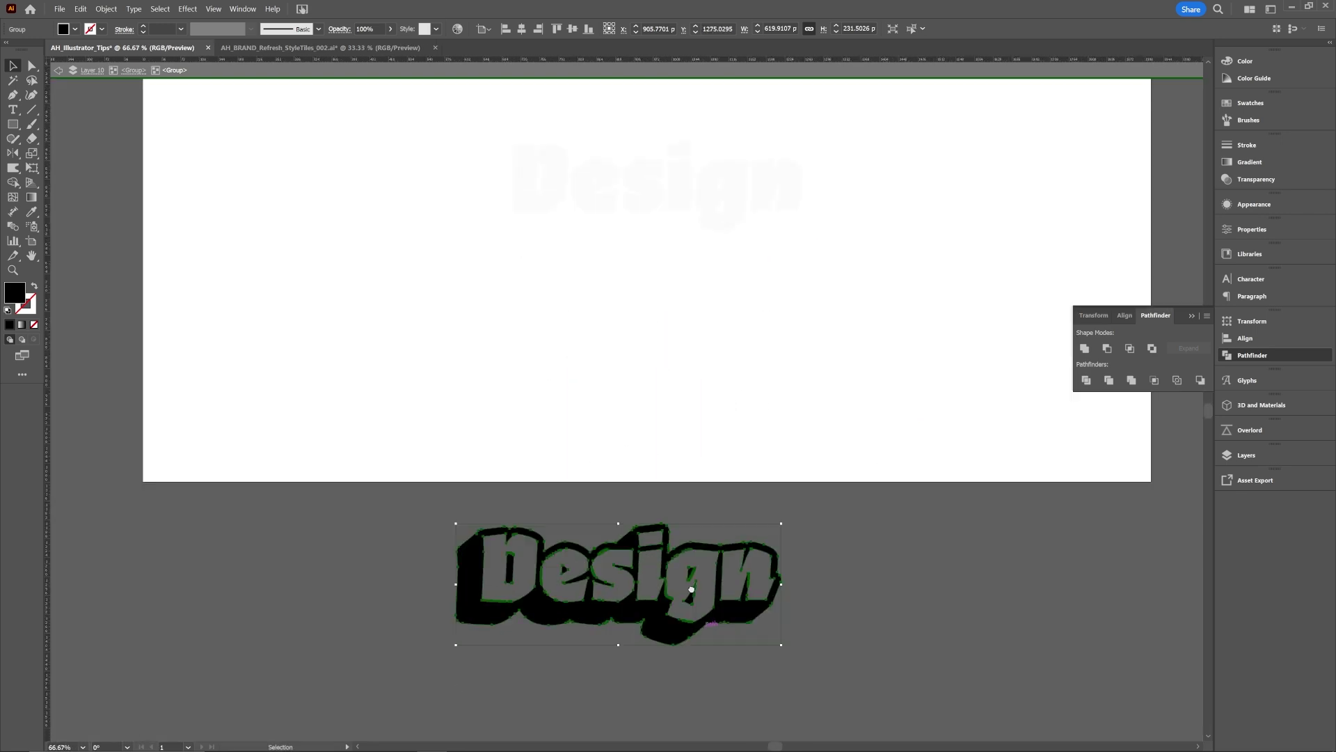
drag(738, 399, 767, 507)
scroll(666, 526, down, 1)
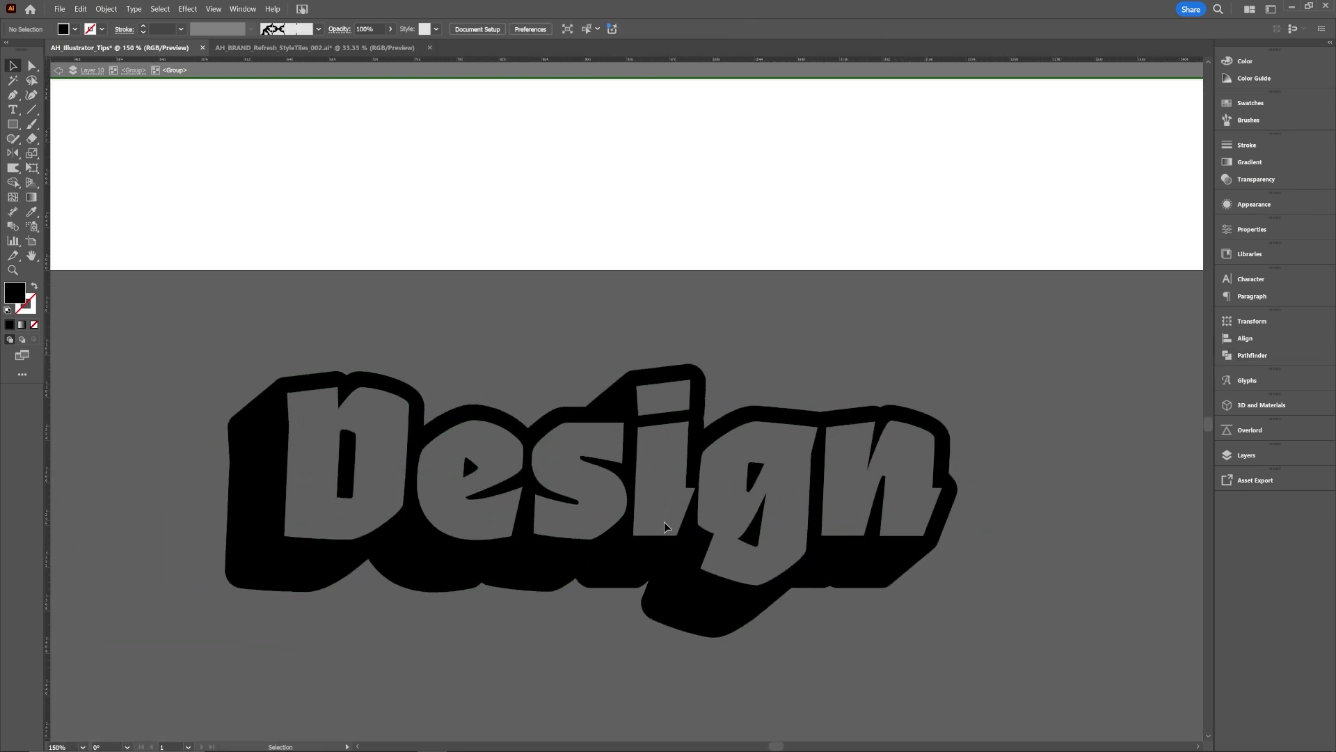
drag(669, 579, 708, 231)
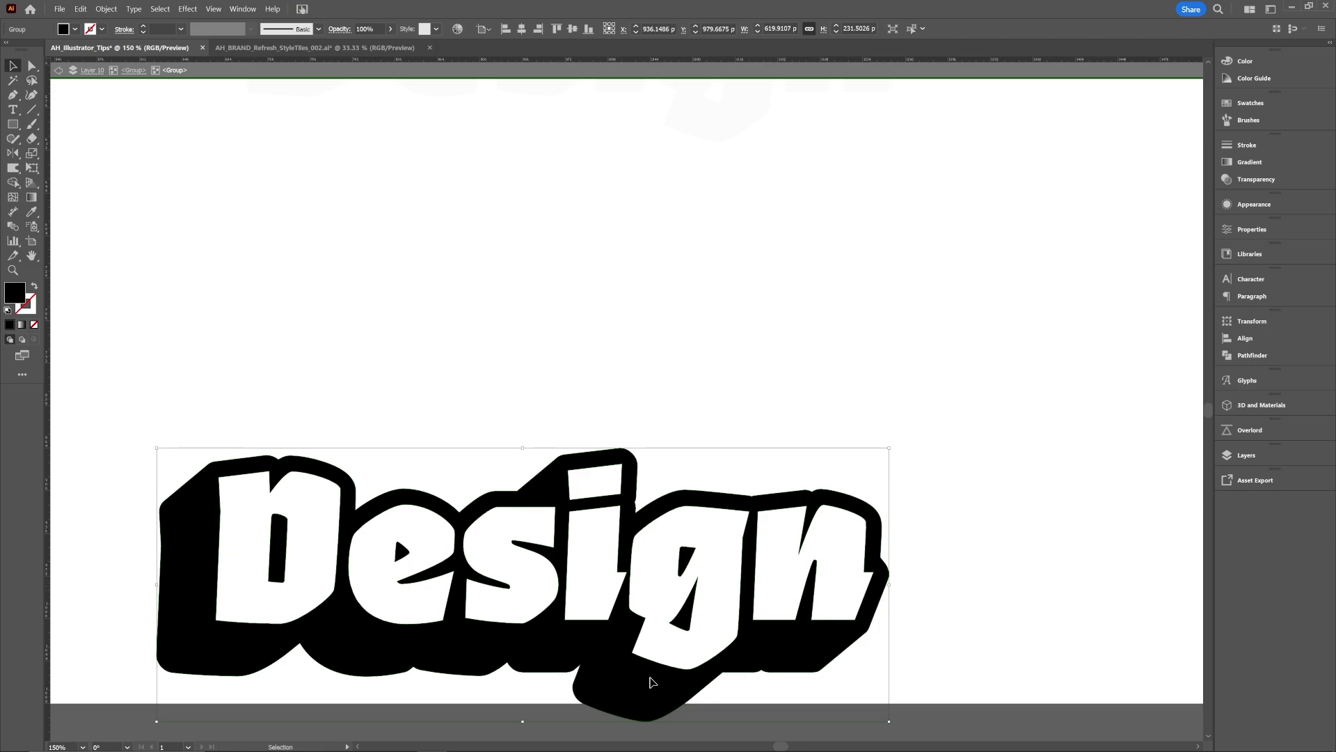
drag(651, 680, 642, 478)
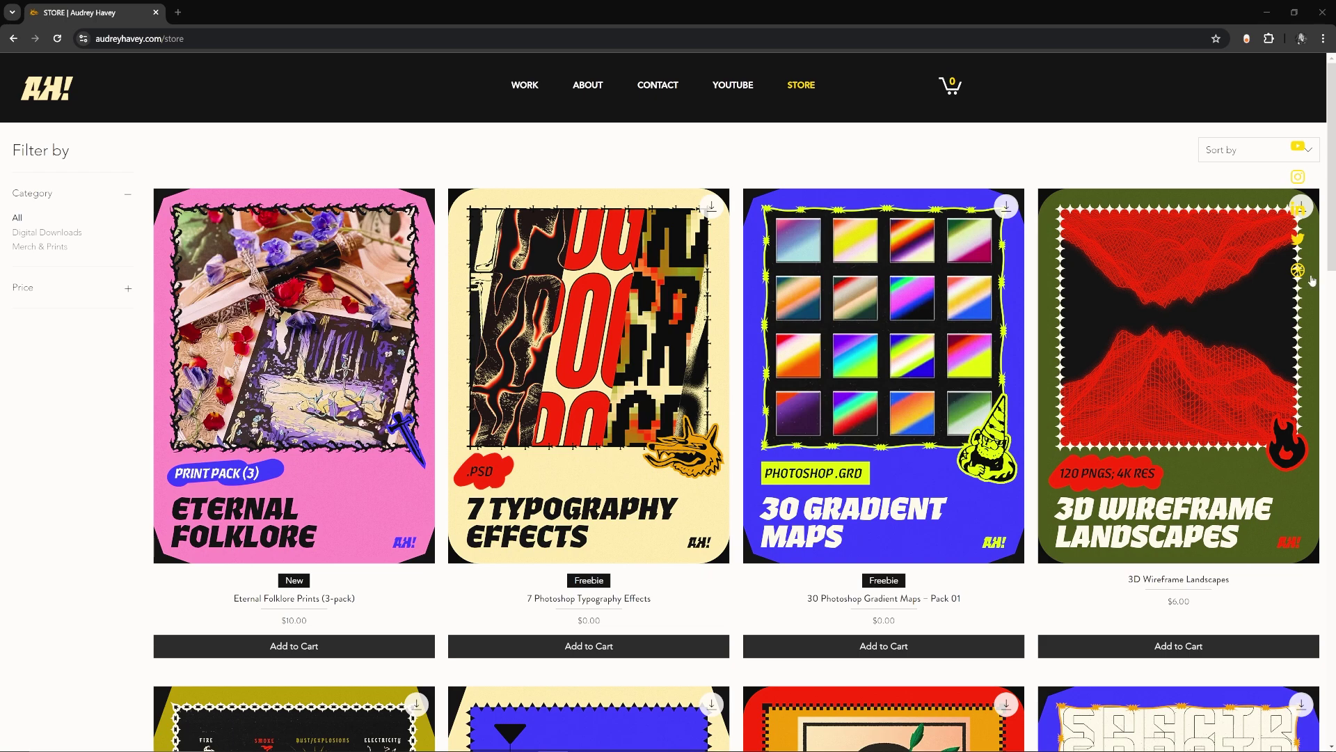
- Scroll through the store's product grid showing Lucky Letters and Arches
scroll(1312, 280, down, 2)
scroll(1324, 303, down, 10)
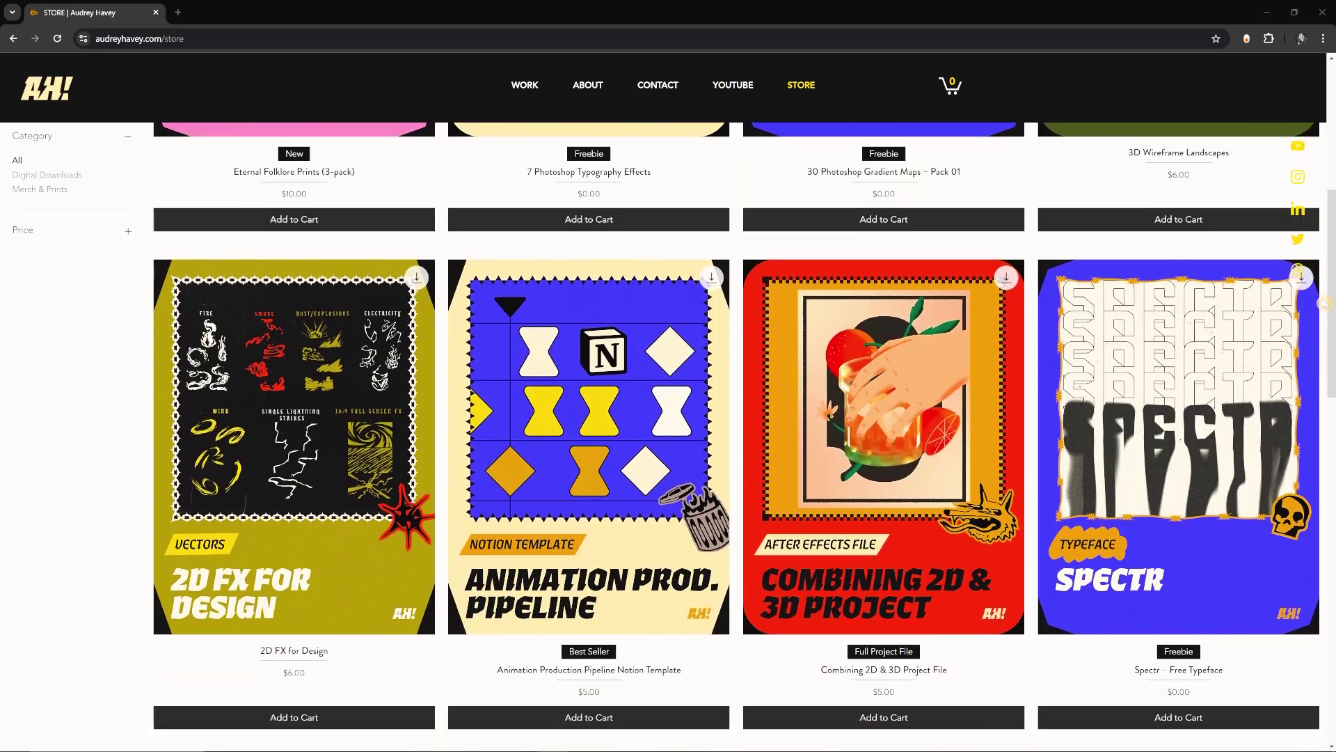
scroll(1324, 303, down, 8)
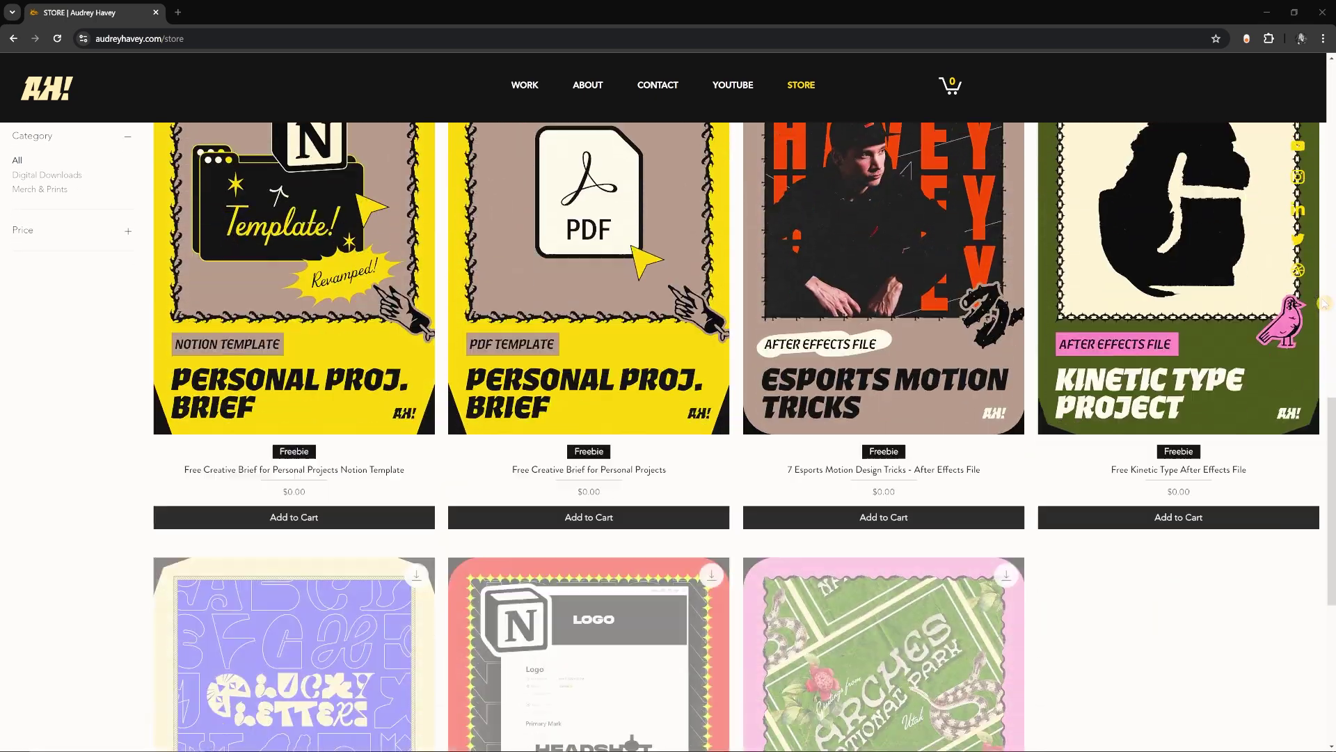
scroll(1324, 304, up, 10)
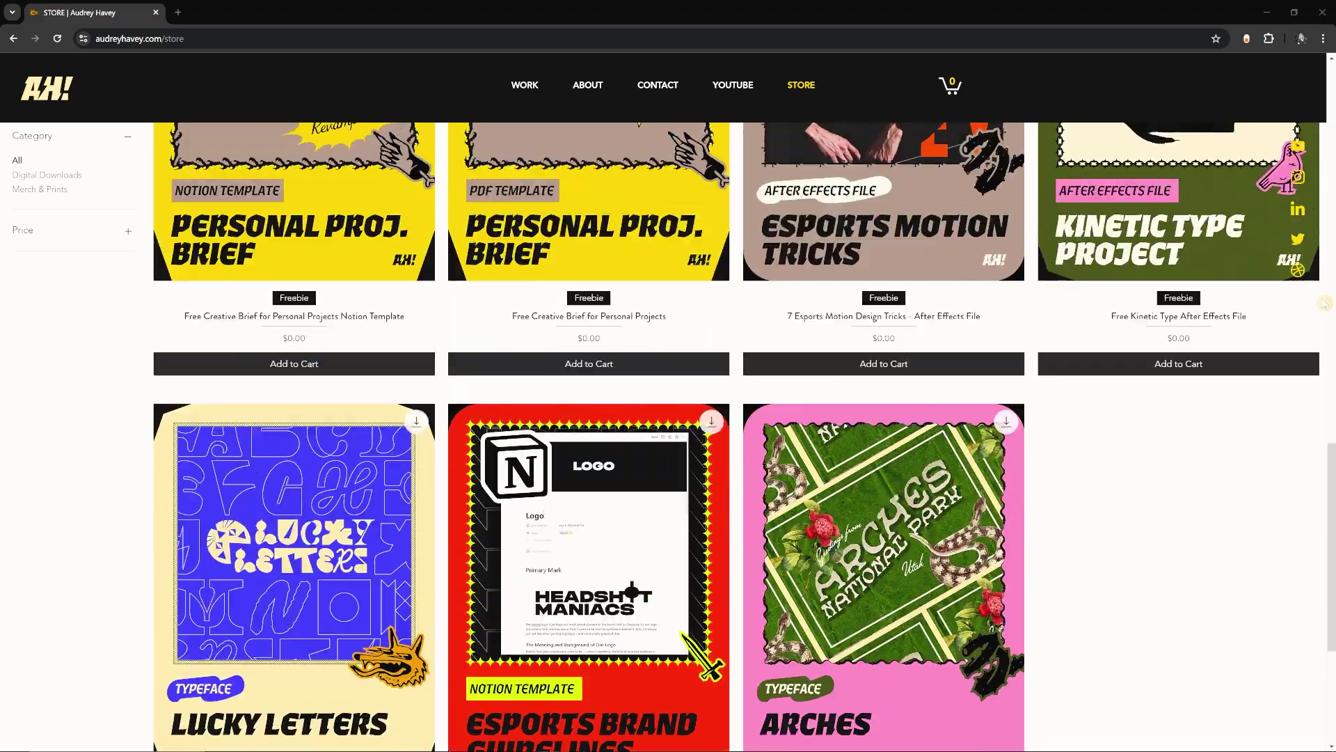